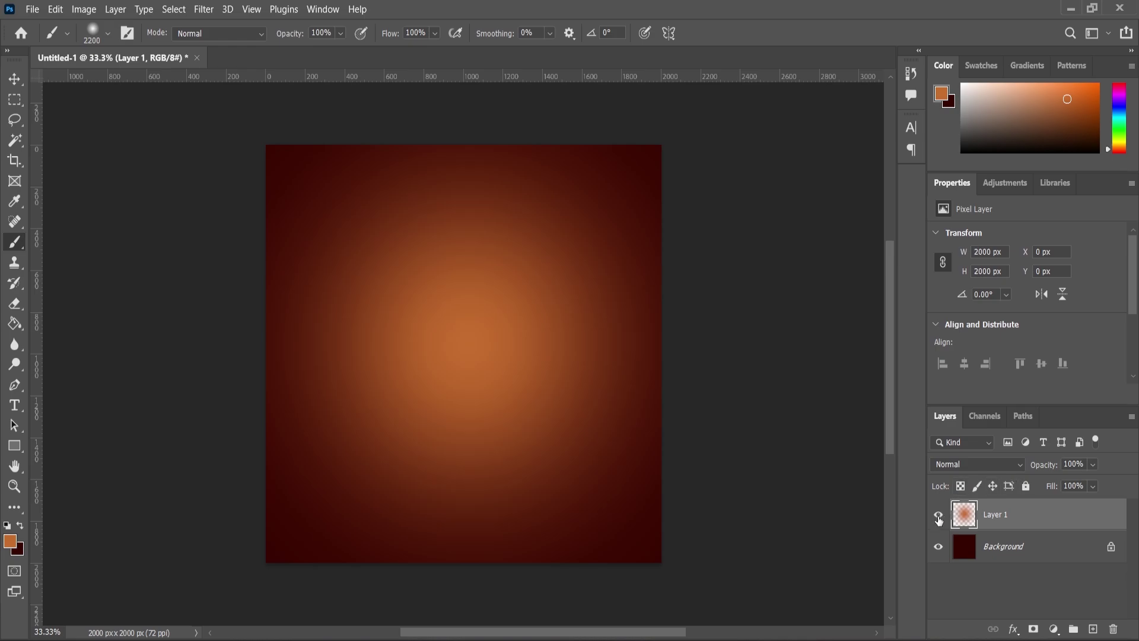
# Compare the glow layer on and off, then drag the coffee bean PNG into the document
pyautogui.click(938, 515)
pyautogui.click(938, 515)
pyautogui.scroll(-2, 537, 391)
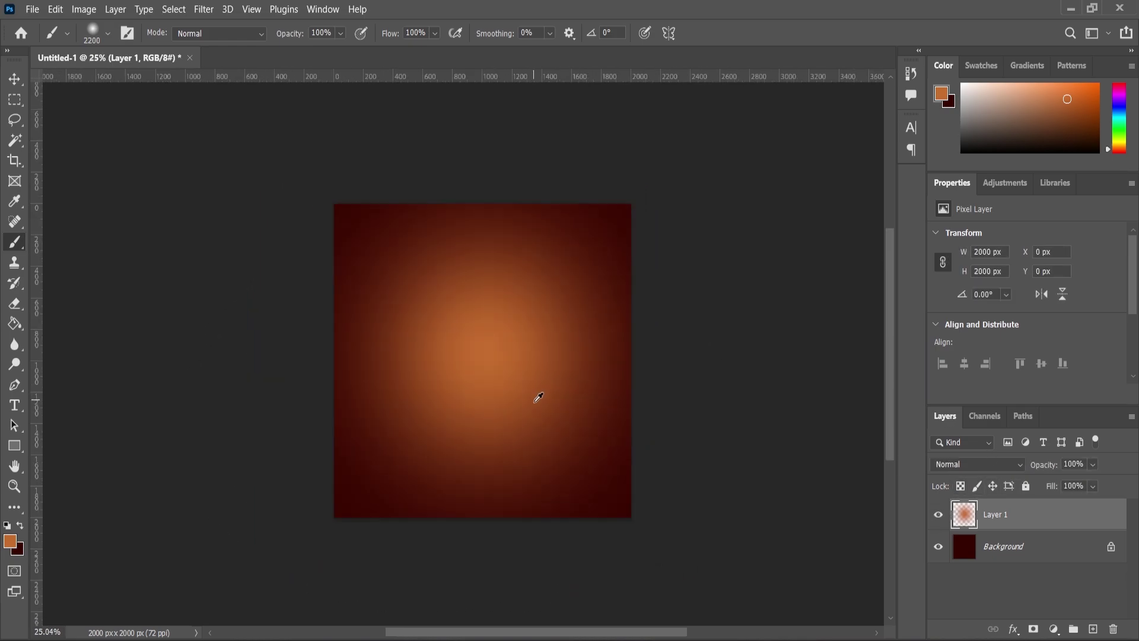
pyautogui.scroll(2, 537, 391)
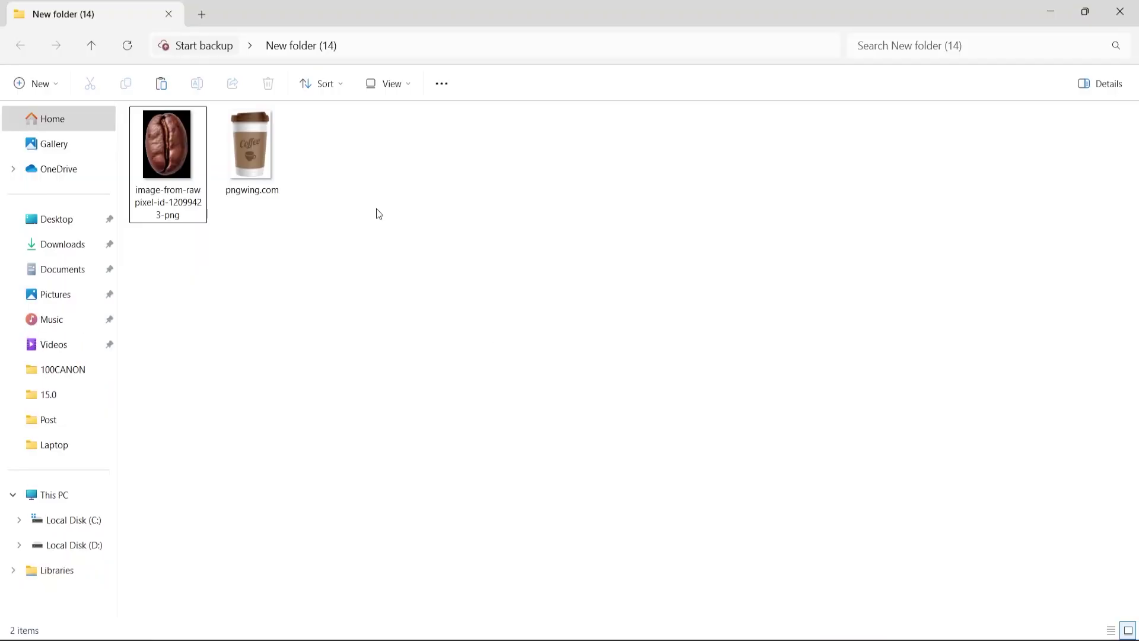
pyautogui.moveTo(168, 145); pyautogui.dragTo(522, 422)
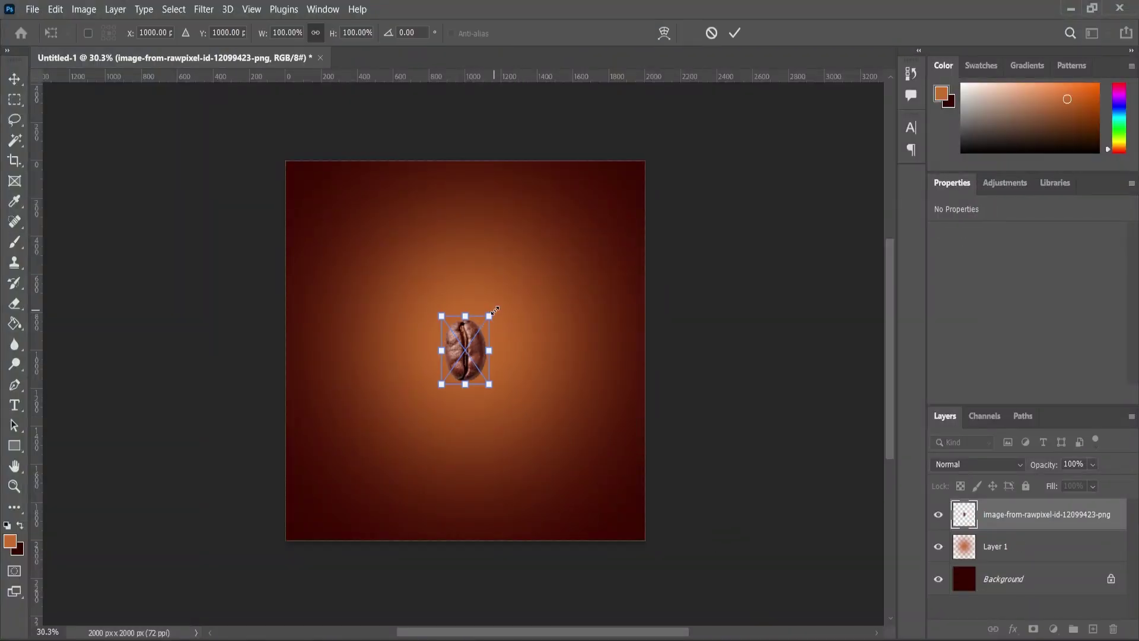
# Enlarge the placed bean to about 280%, commit it and move it up slightly
pyautogui.moveTo(489, 316); pyautogui.dragTo(537, 232)
pyautogui.press('Return')
pyautogui.moveTo(482, 337); pyautogui.dragTo(482, 322)
# Apply a Levels adjustment to the bean layer
pyautogui.click(83, 9)
pyautogui.moveTo(101, 52)
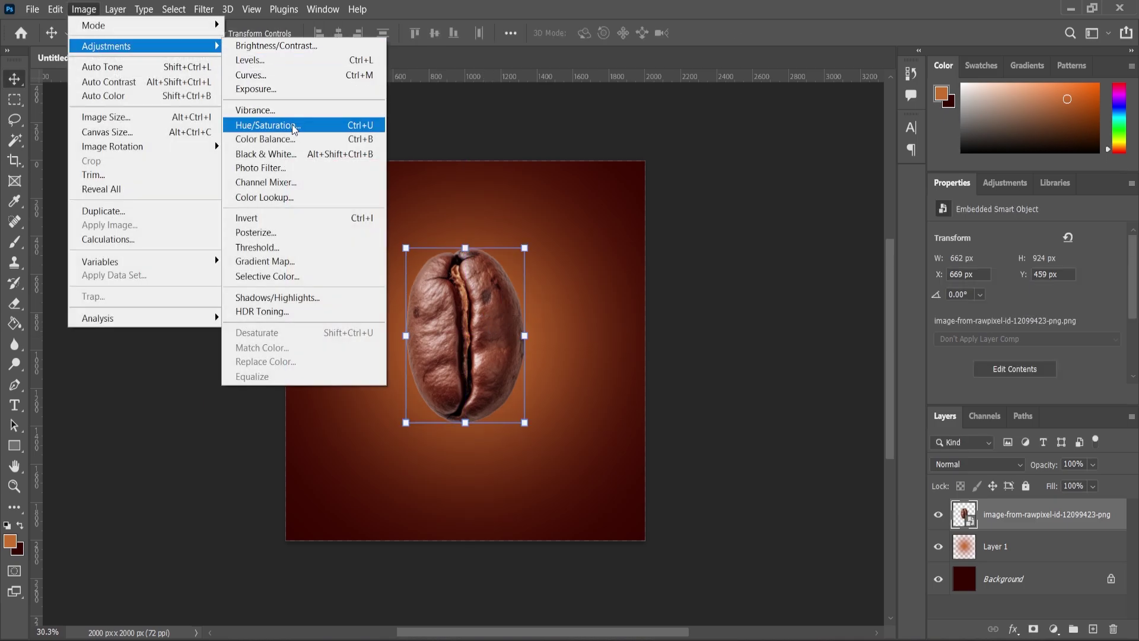
pyautogui.click(281, 60)
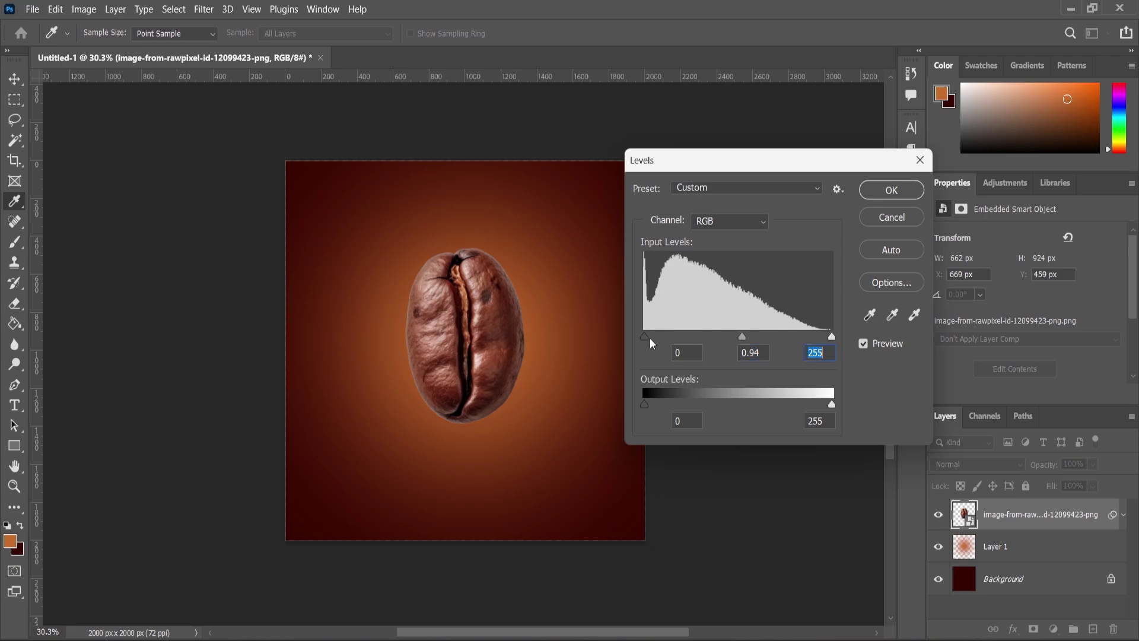
pyautogui.click(881, 189)
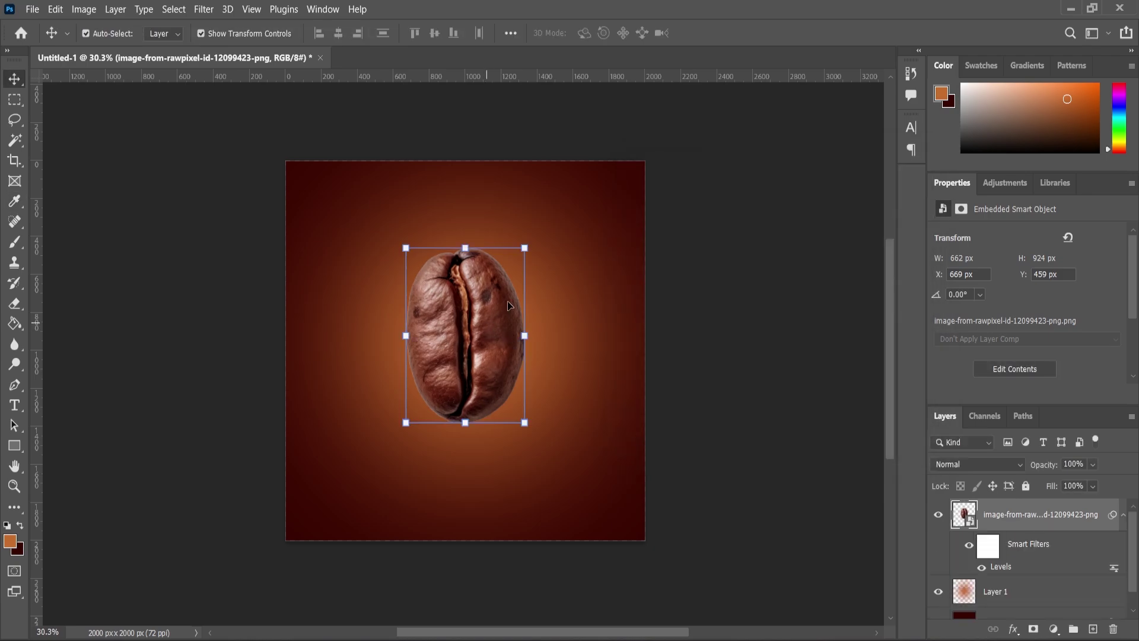
# Enlarge the bean further to 752 × 1050 px
pyautogui.click(526, 244)
pyautogui.click(611, 269)
pyautogui.moveTo(533, 239); pyautogui.dragTo(535, 340)
pyautogui.press('Return')
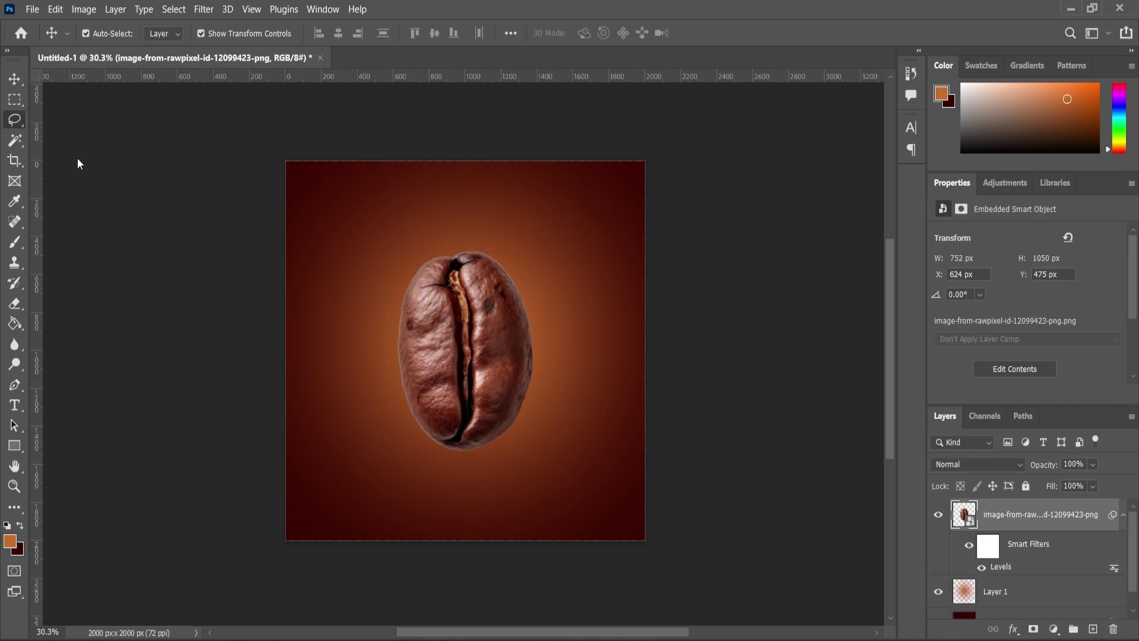
# Lasso a jagged selection around the bean's top half and mask out the rest
pyautogui.scroll(4, 410, 329)
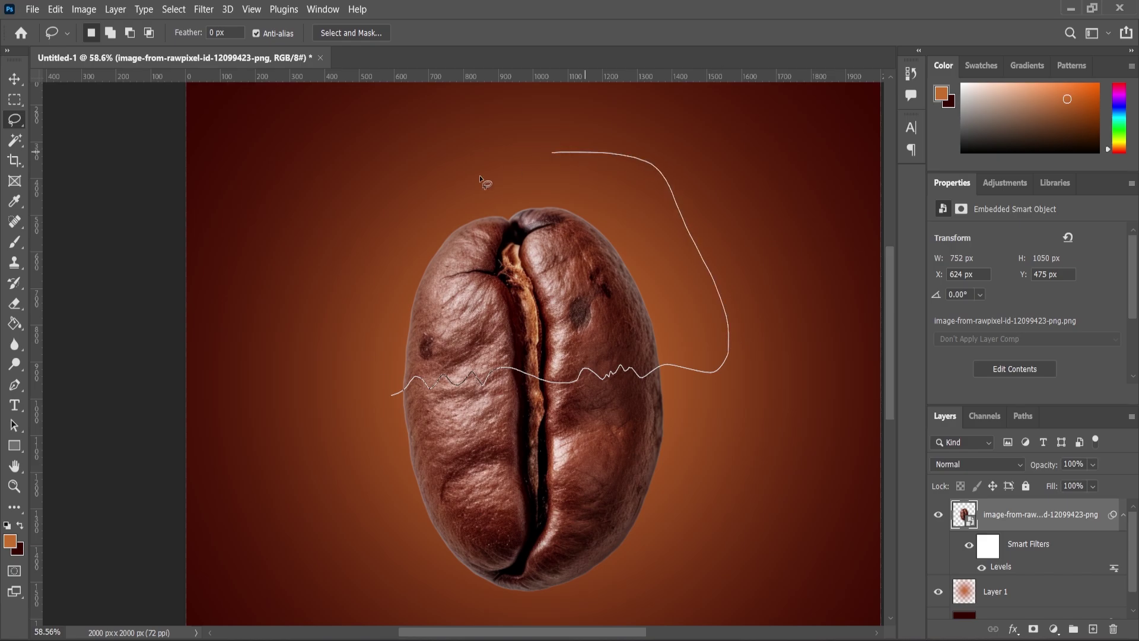
pyautogui.moveTo(389, 389); pyautogui.dragTo(386, 386)
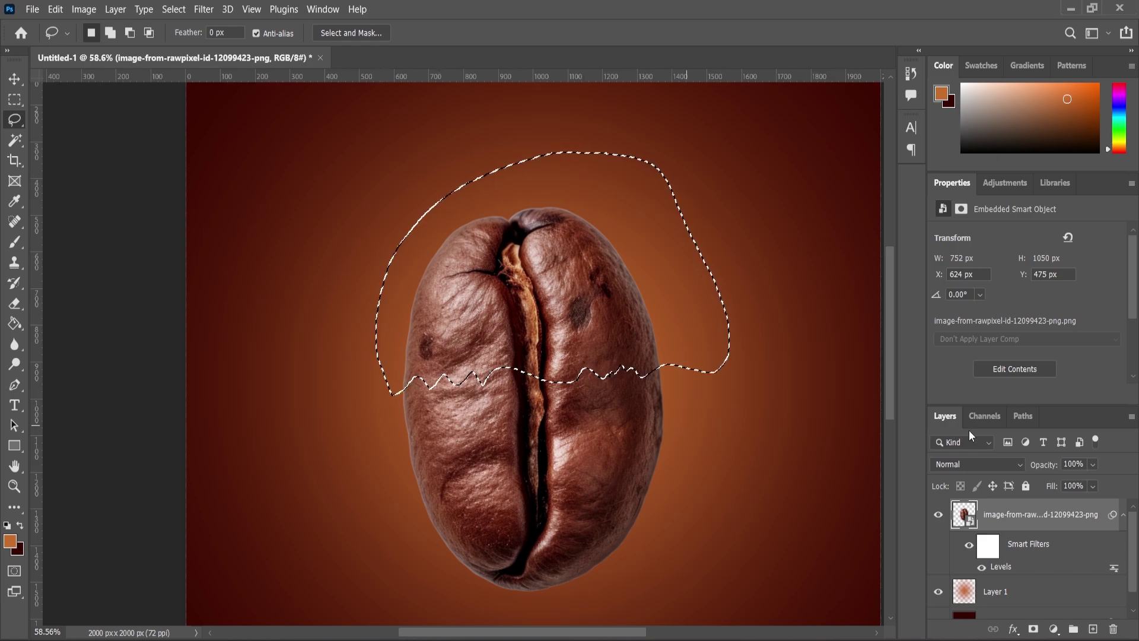
pyautogui.click(1033, 629)
# Scale the remaining top bean half up to about 111%
pyautogui.click(15, 78)
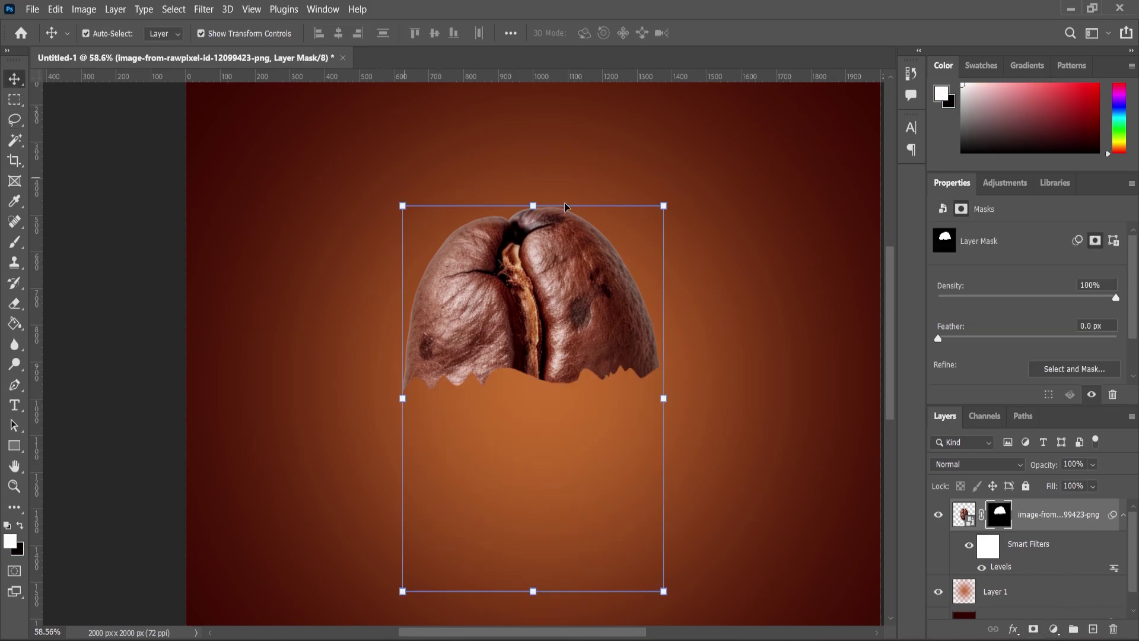
pyautogui.scroll(-3, 593, 273)
pyautogui.moveTo(635, 229); pyautogui.dragTo(654, 204)
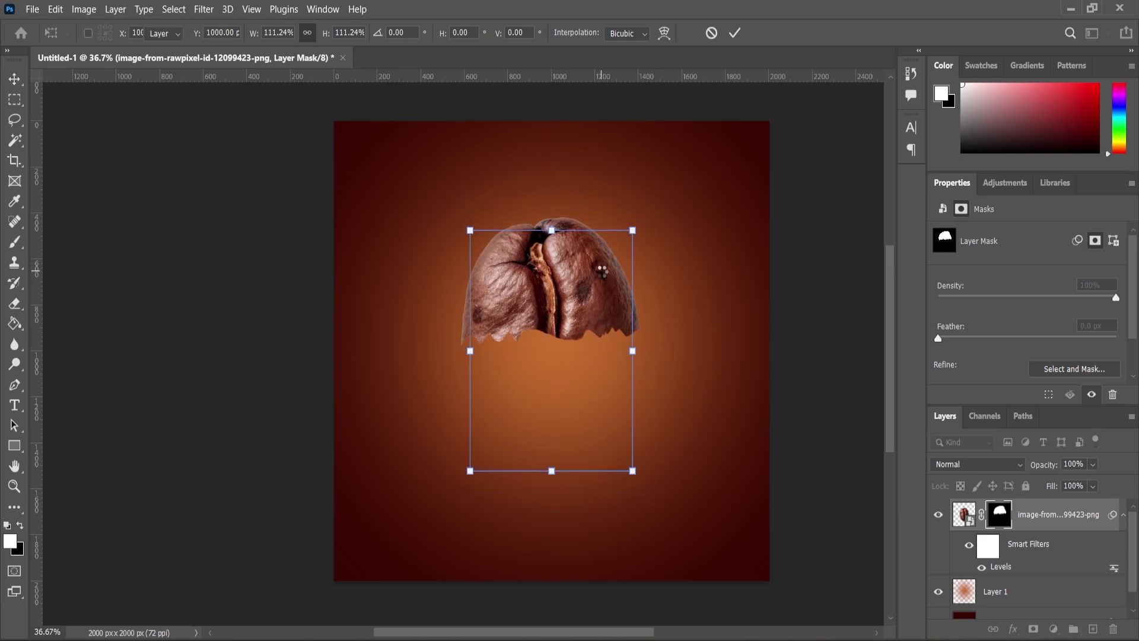
# Duplicate the bean half, flip the copy vertically and place it below the top half
pyautogui.moveTo(1056, 543); pyautogui.dragTo(1095, 629)
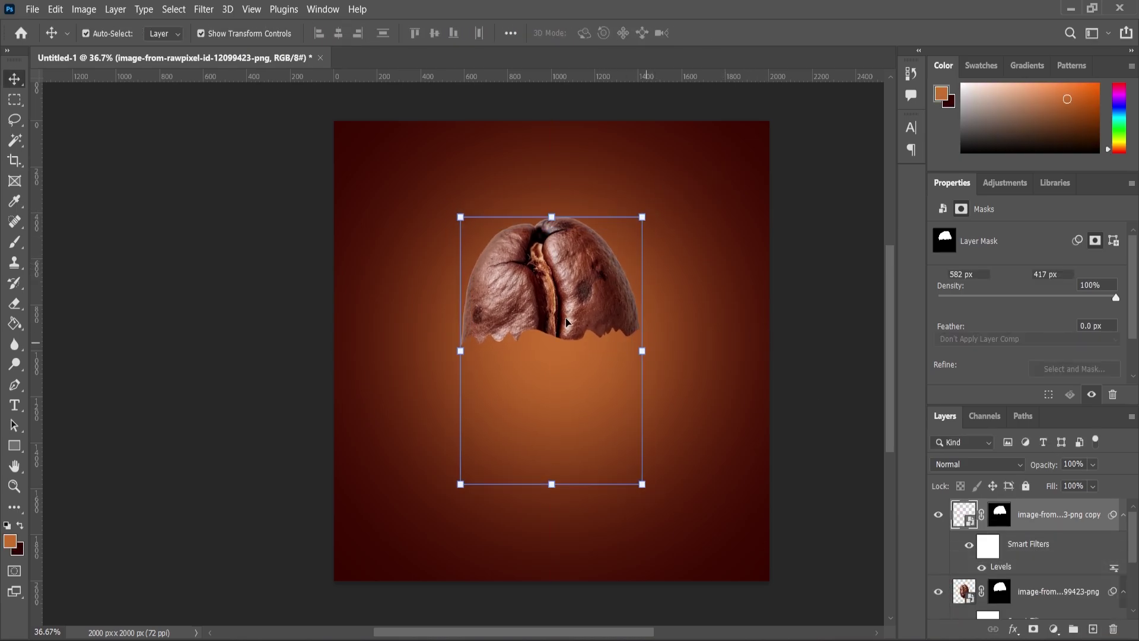
pyautogui.moveTo(594, 293); pyautogui.dragTo(596, 412)
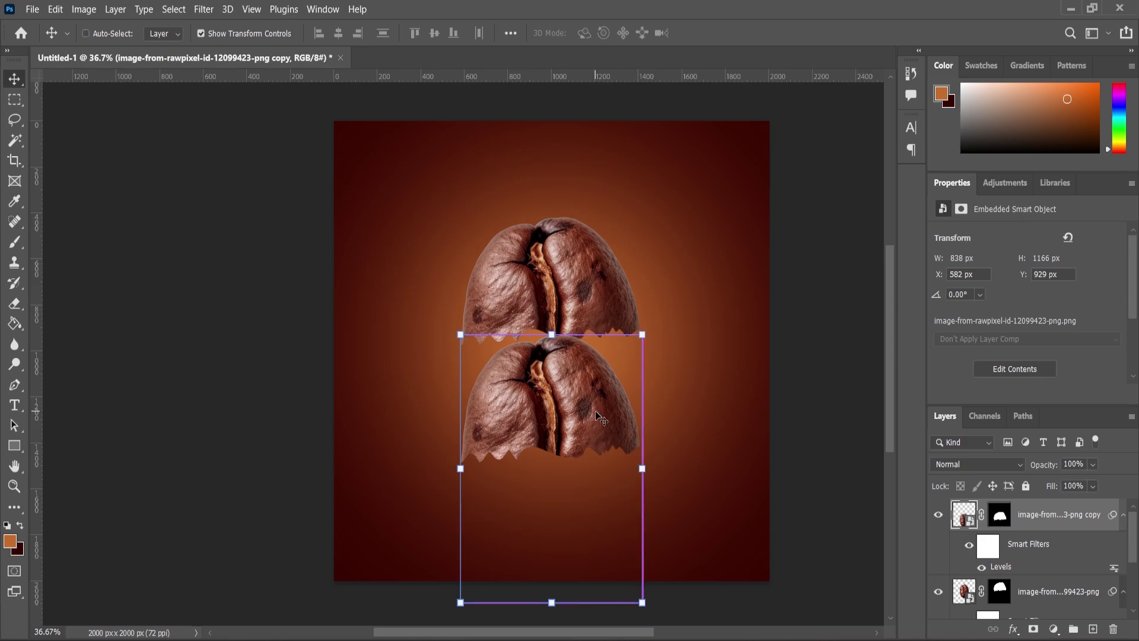
pyautogui.hotkey('ctrl', 't')
pyautogui.click(611, 269)
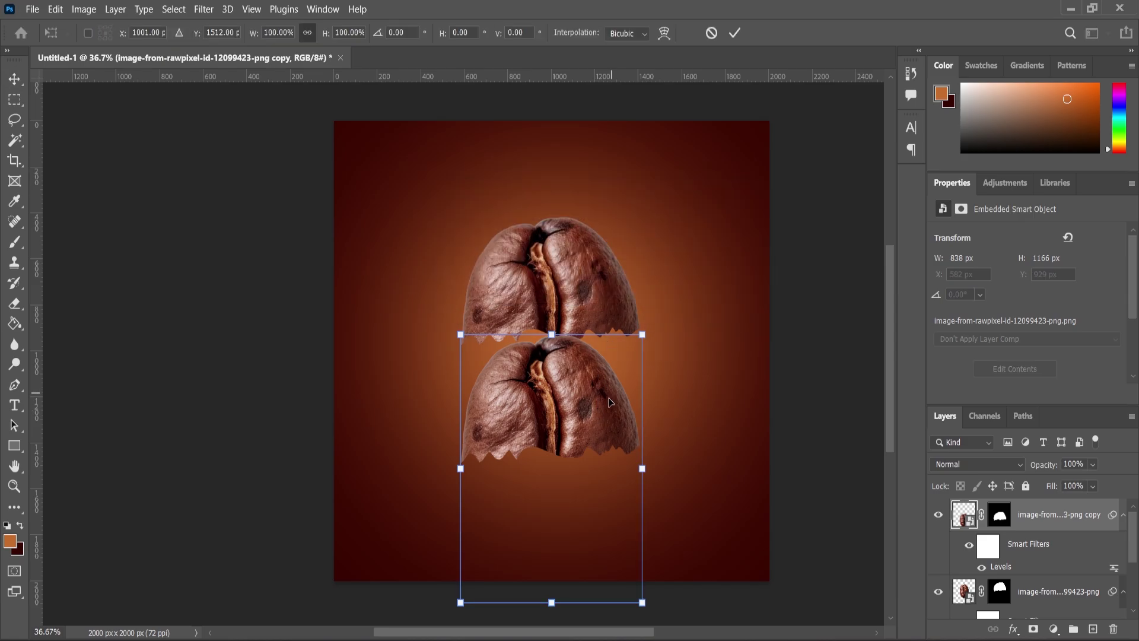
pyautogui.rightClick(603, 411)
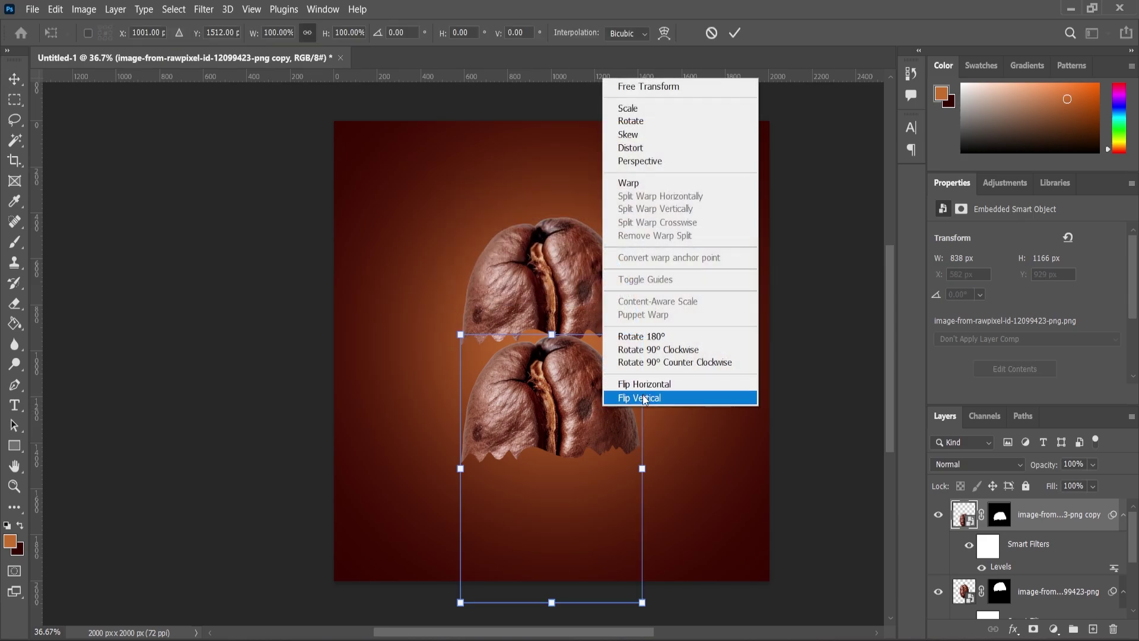
pyautogui.click(645, 398)
pyautogui.moveTo(588, 519); pyautogui.dragTo(589, 436)
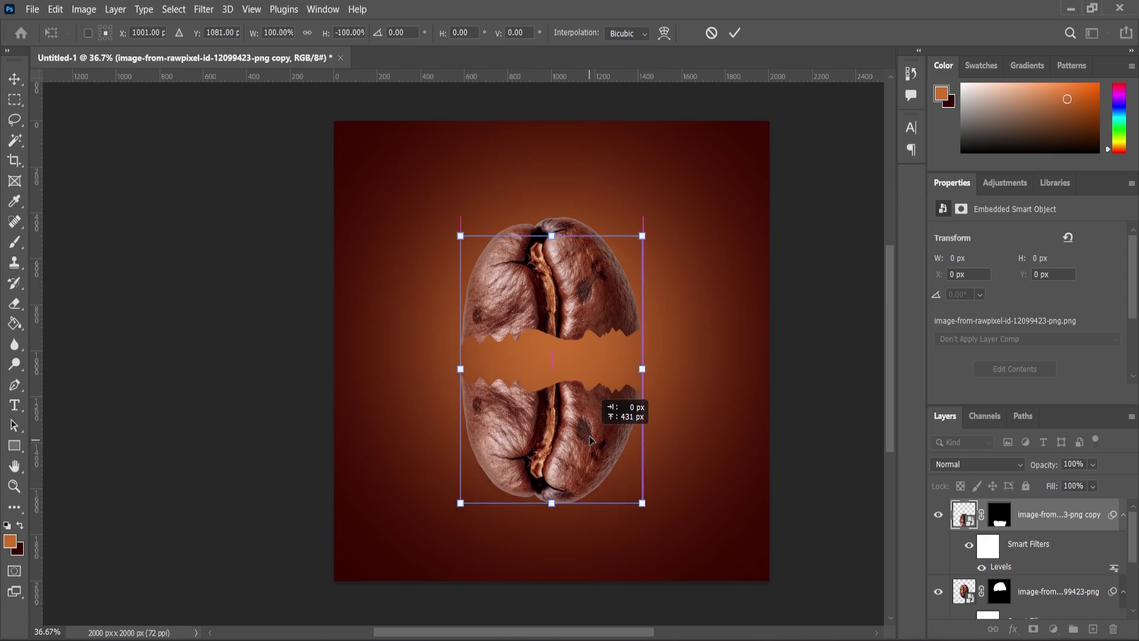
pyautogui.press('Return')
# Nudge the original top bean half upward and begin rotating it
pyautogui.scroll(2, 621, 292)
pyautogui.click(595, 273)
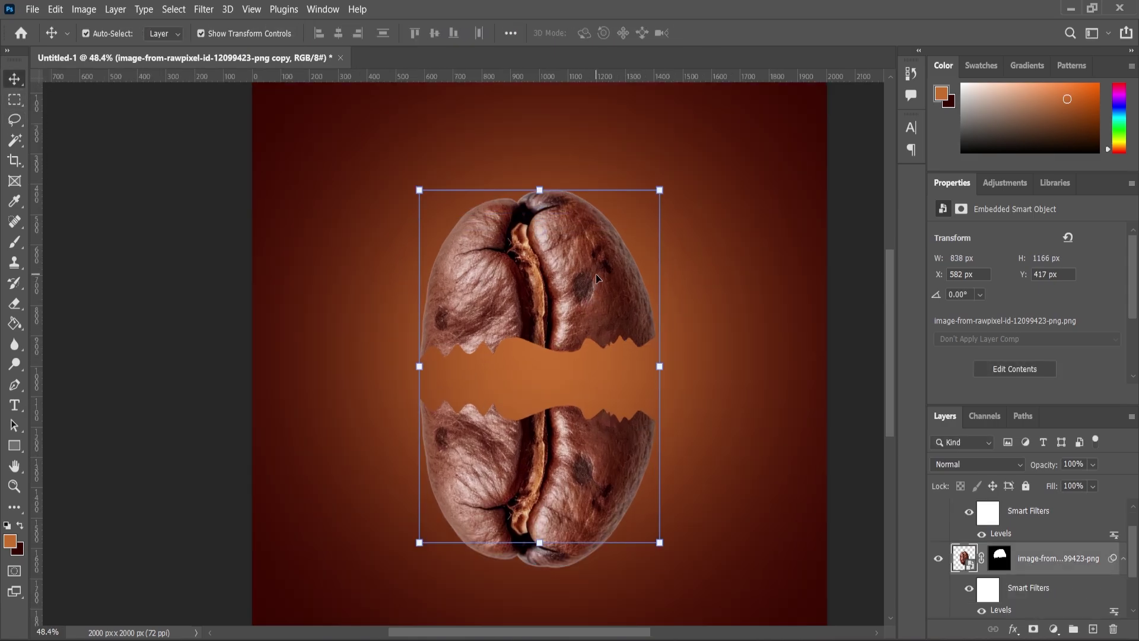
pyautogui.moveTo(596, 273); pyautogui.dragTo(596, 263)
pyautogui.click(675, 169)
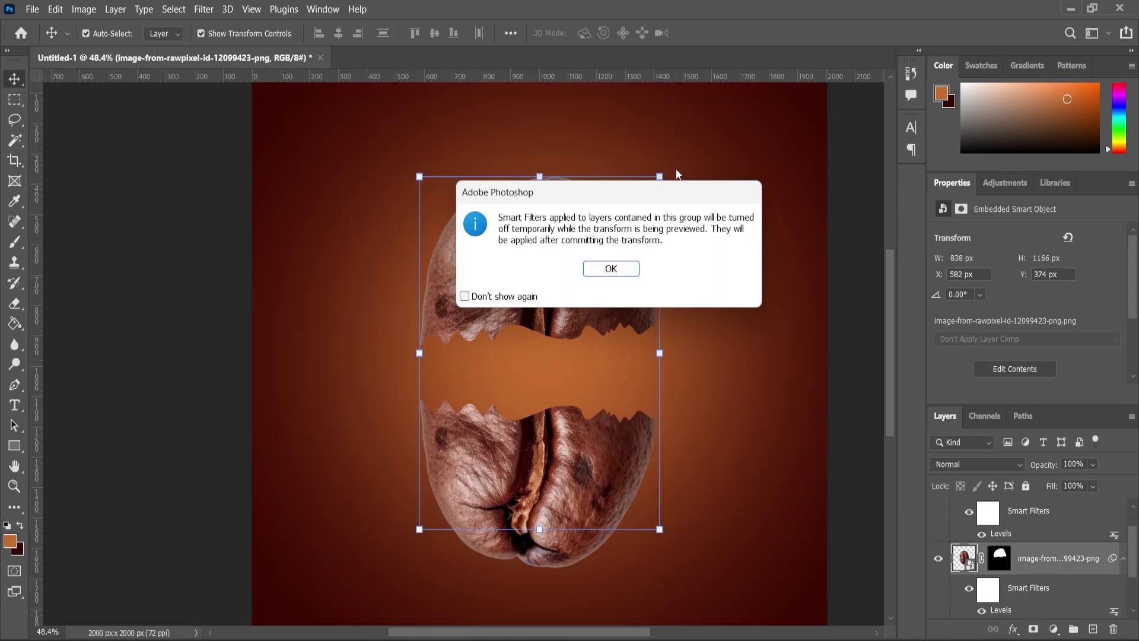
# Tilt the top bean half about 10 degrees
pyautogui.click(626, 271)
pyautogui.moveTo(679, 173); pyautogui.dragTo(596, 251)
pyautogui.press('Return')
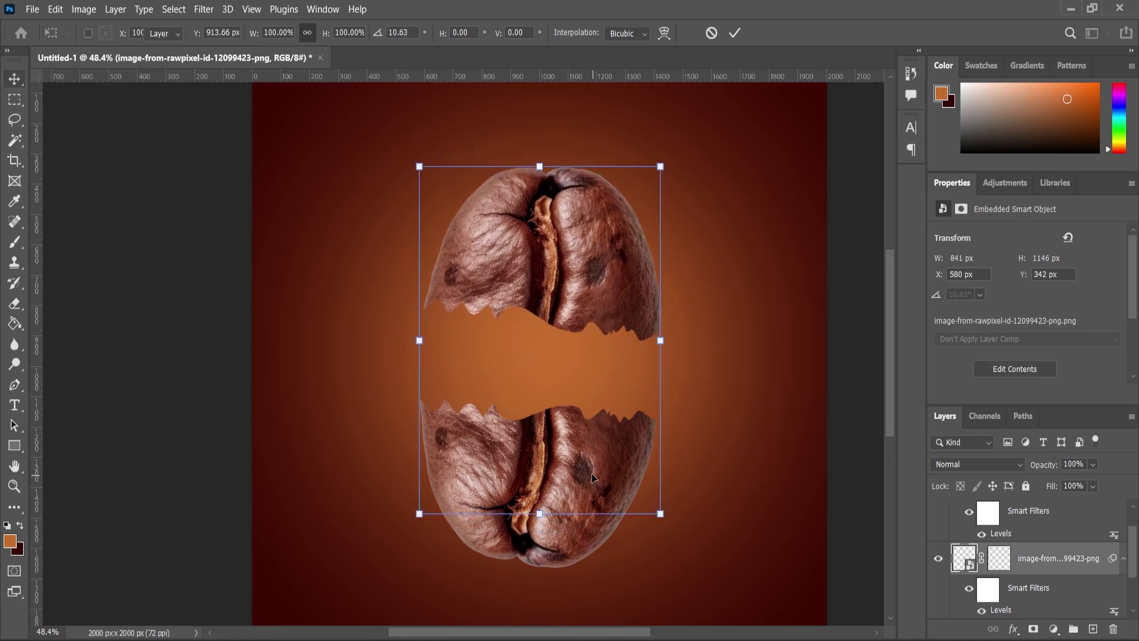
# Move the lower bean half up about 30 px and tilt it to about -9.5 degrees
pyautogui.click(592, 473)
pyautogui.moveTo(599, 468); pyautogui.dragTo(599, 451)
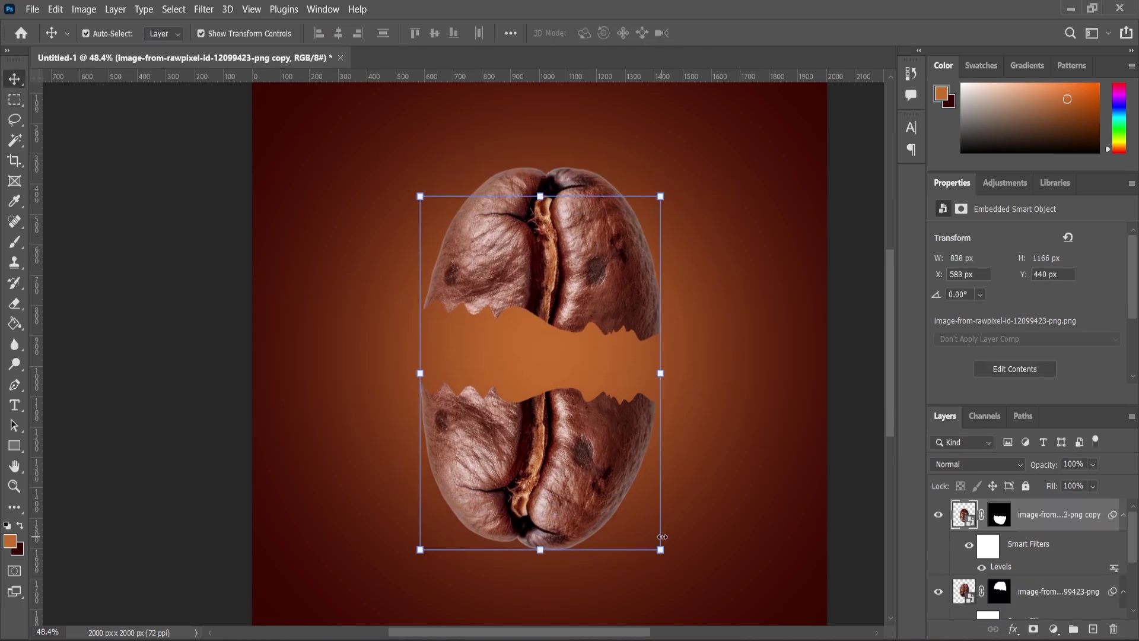
pyautogui.click(670, 567)
pyautogui.click(631, 272)
pyautogui.moveTo(671, 568); pyautogui.dragTo(632, 467)
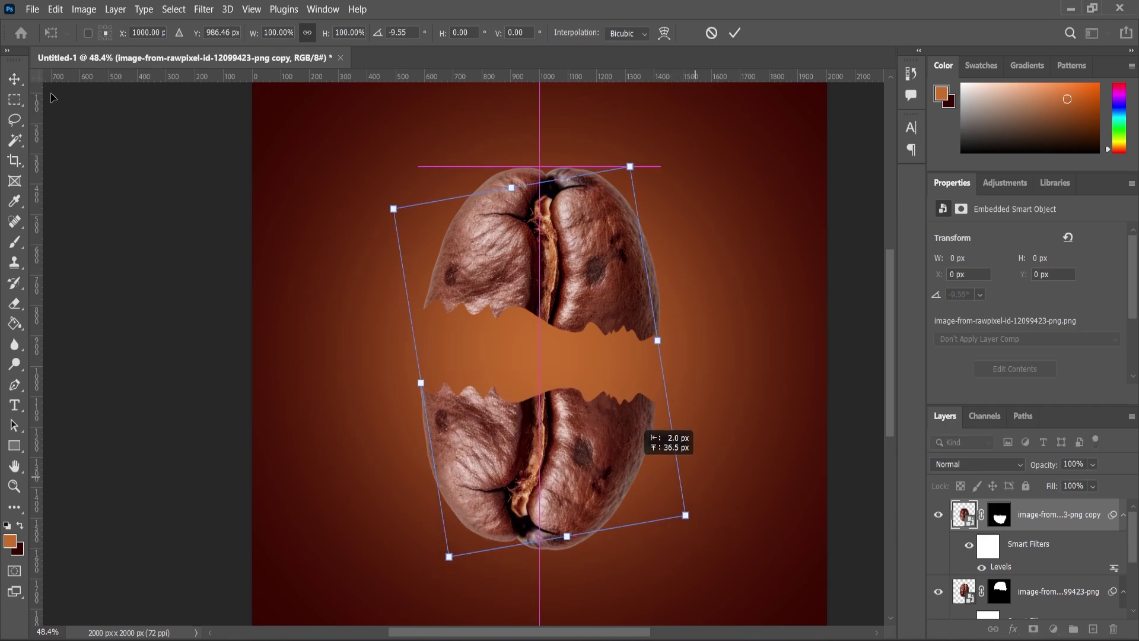
pyautogui.click(14, 80)
# Shrink both bean halves to about 91% and move them down slightly
pyautogui.scroll(-3, 490, 207)
pyautogui.scroll(-2, 496, 214)
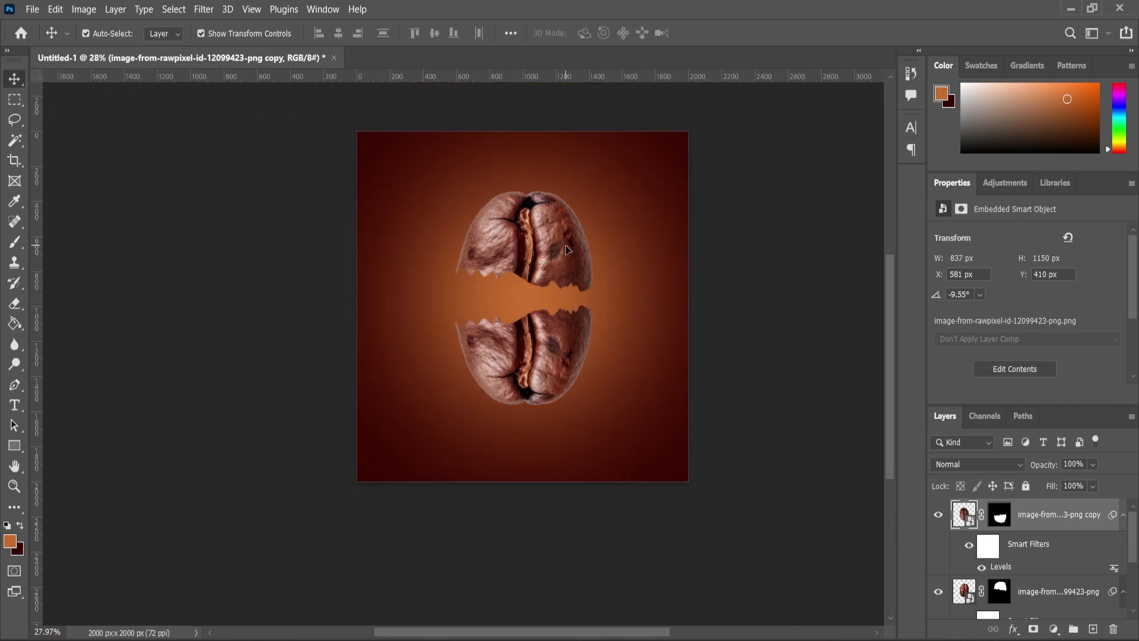
pyautogui.click(592, 191)
pyautogui.click(610, 268)
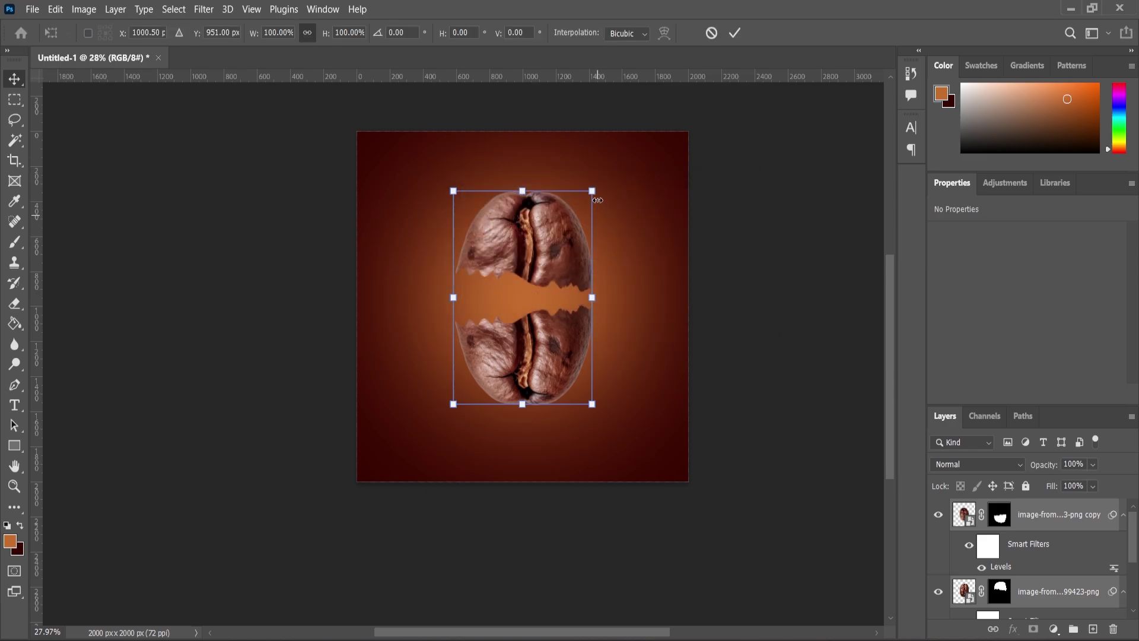
pyautogui.moveTo(592, 191); pyautogui.dragTo(587, 200)
pyautogui.moveTo(572, 260); pyautogui.dragTo(573, 269)
pyautogui.press('Return')
# Rotate the top bean half about 7 degrees and move it up slightly
pyautogui.scroll(2, 606, 239)
pyautogui.click(677, 274)
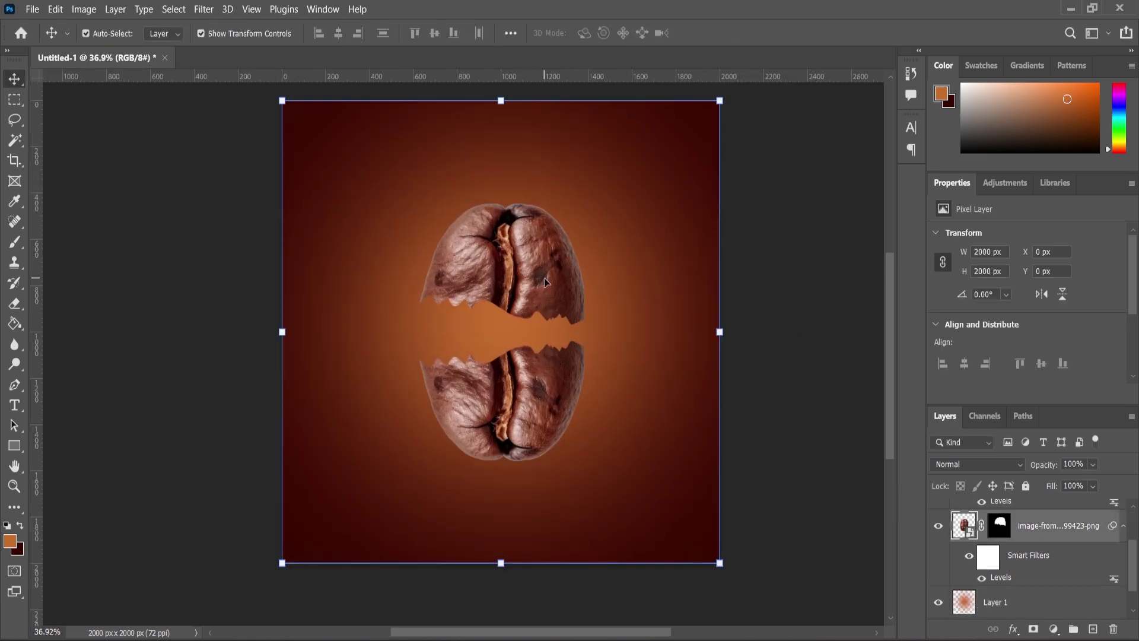
pyautogui.click(543, 277)
pyautogui.click(600, 194)
pyautogui.click(610, 269)
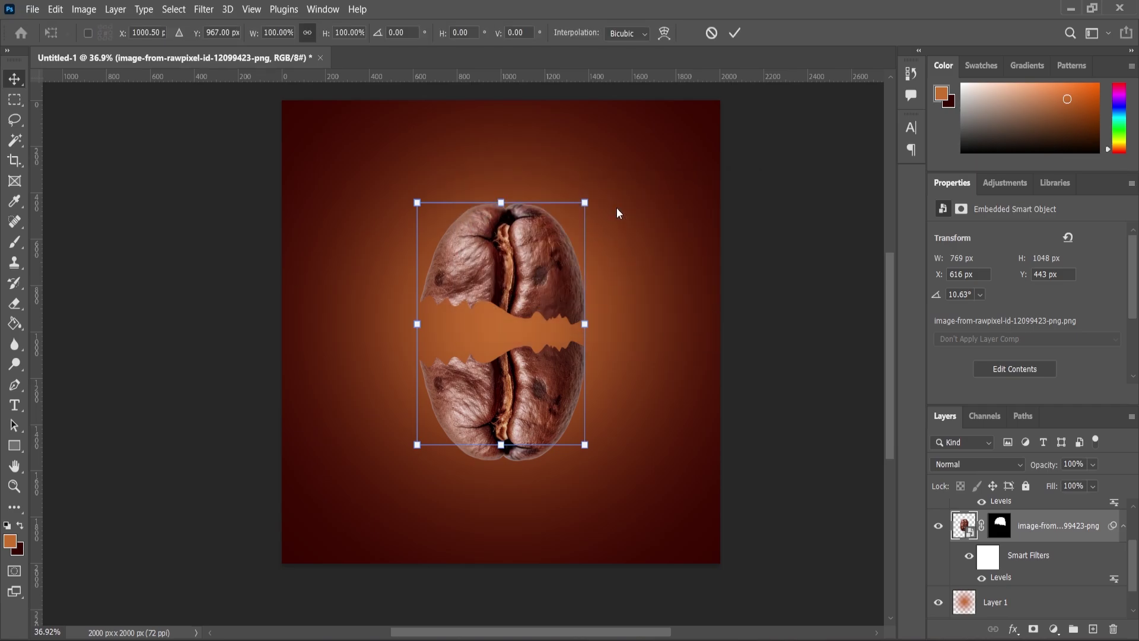
pyautogui.moveTo(610, 197); pyautogui.dragTo(625, 212)
pyautogui.moveTo(547, 267); pyautogui.dragTo(548, 245)
# Tilt the lower bean half slightly and move it down about 31 px
pyautogui.scroll(2, 982, 576)
pyautogui.click(1056, 514)
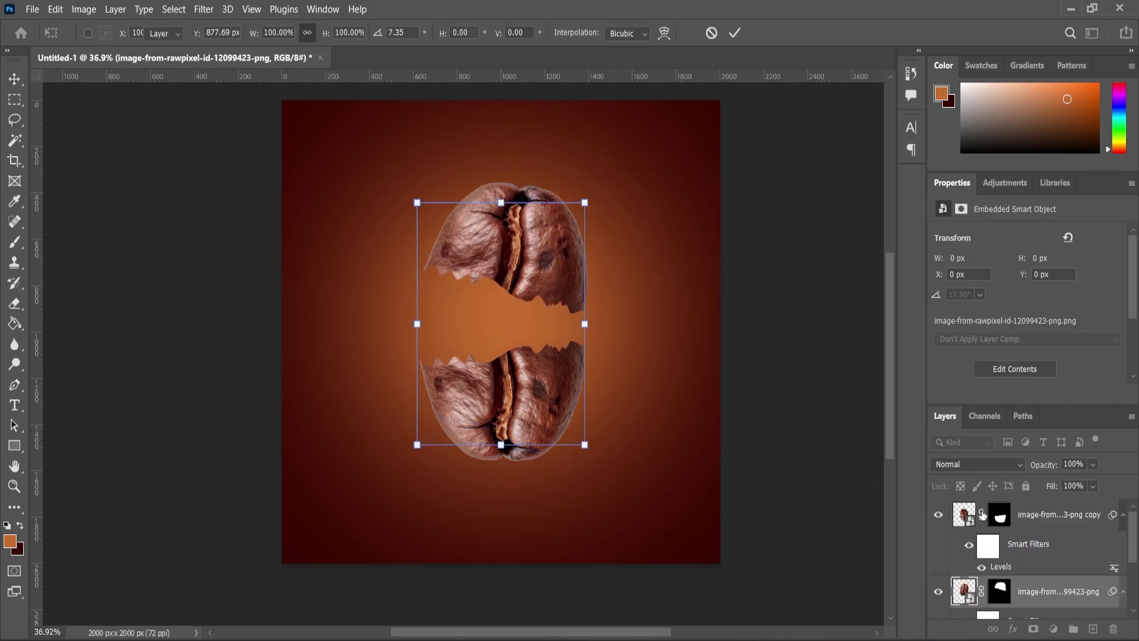
pyautogui.click(590, 473)
pyautogui.click(614, 268)
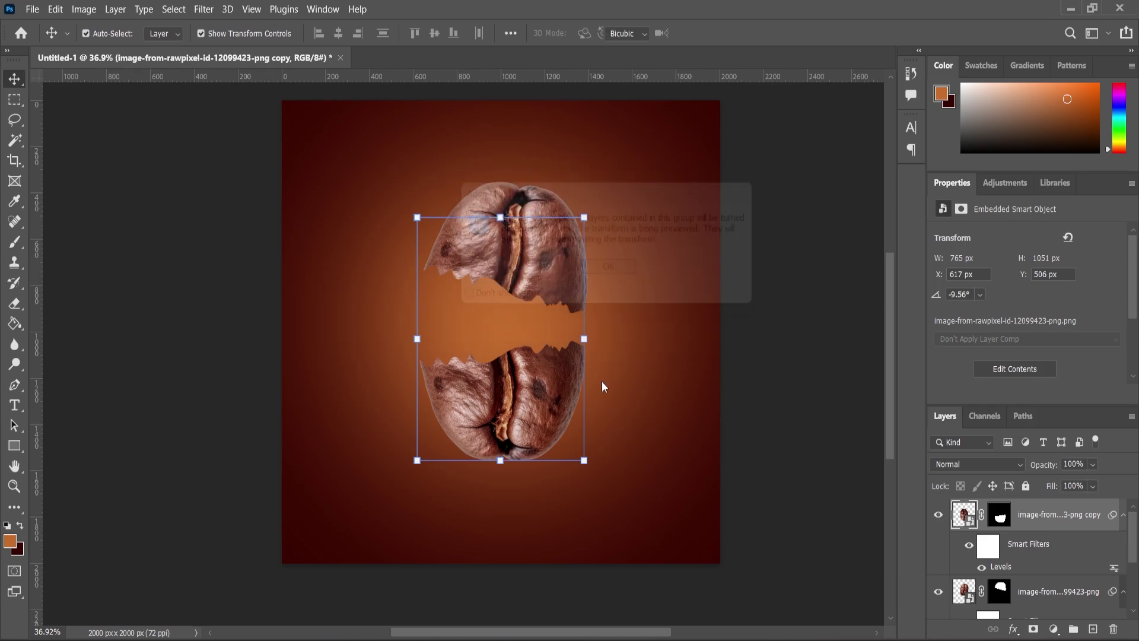
pyautogui.moveTo(589, 474); pyautogui.dragTo(597, 469)
pyautogui.moveTo(559, 403); pyautogui.dragTo(555, 419)
pyautogui.press('Return')
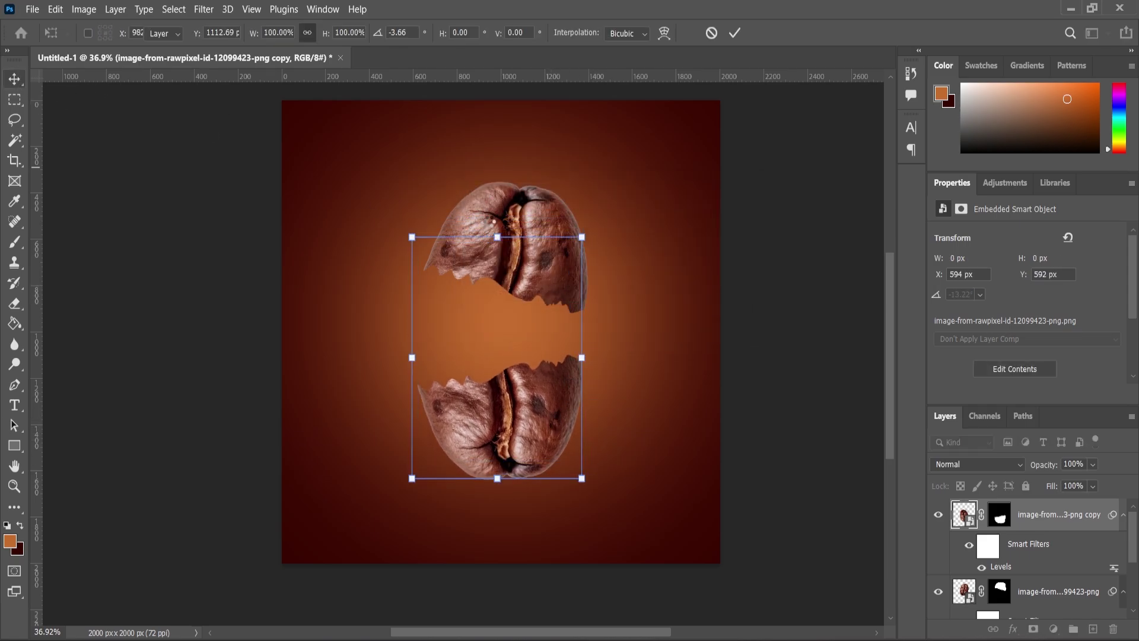
# Rotate the lower bean half about 8 degrees, then nudge and ease its tilt and size
pyautogui.scroll(3, 545, 368)
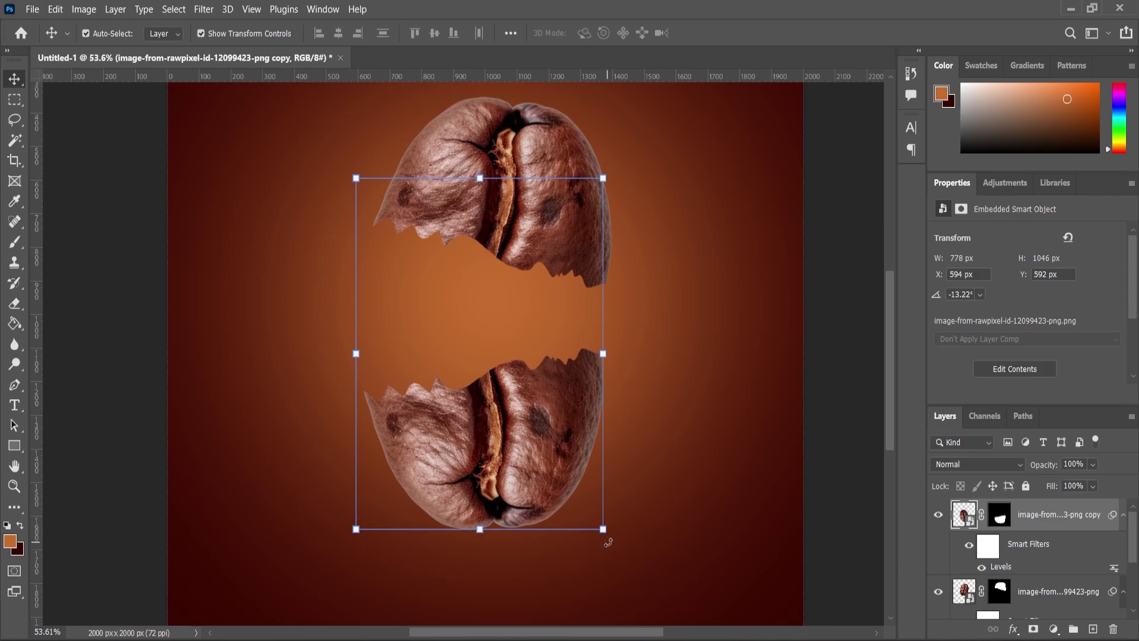
pyautogui.click(607, 550)
pyautogui.click(620, 273)
pyautogui.moveTo(611, 537); pyautogui.dragTo(582, 549)
pyautogui.moveTo(537, 464); pyautogui.dragTo(533, 452)
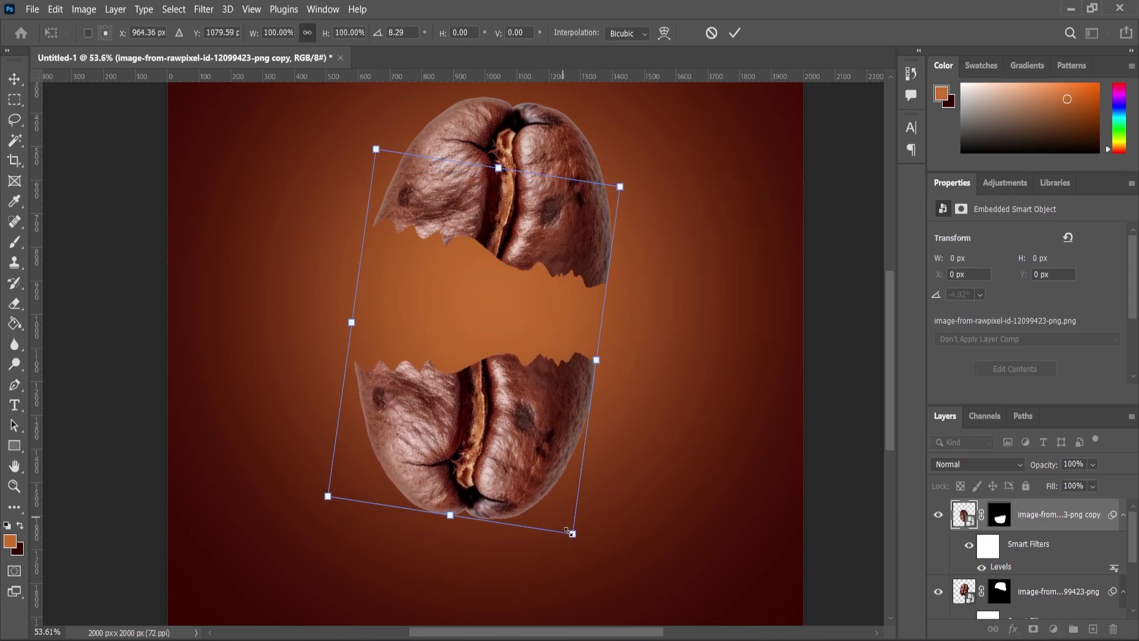
pyautogui.moveTo(573, 535); pyautogui.dragTo(580, 534)
pyautogui.scroll(-3, 501, 371)
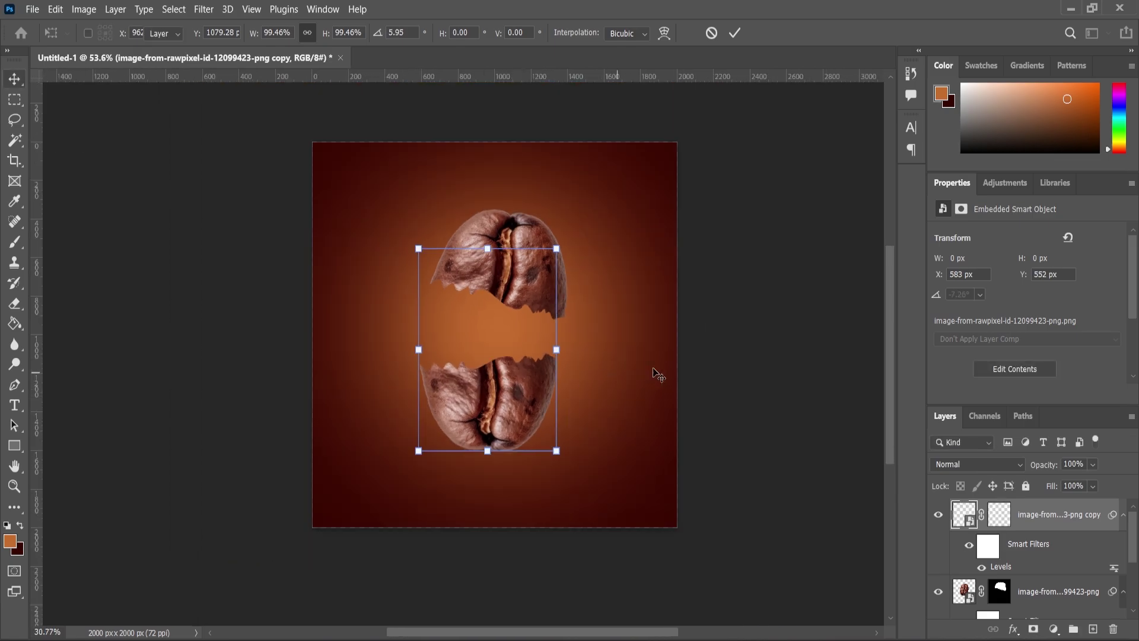
pyautogui.press('Return')
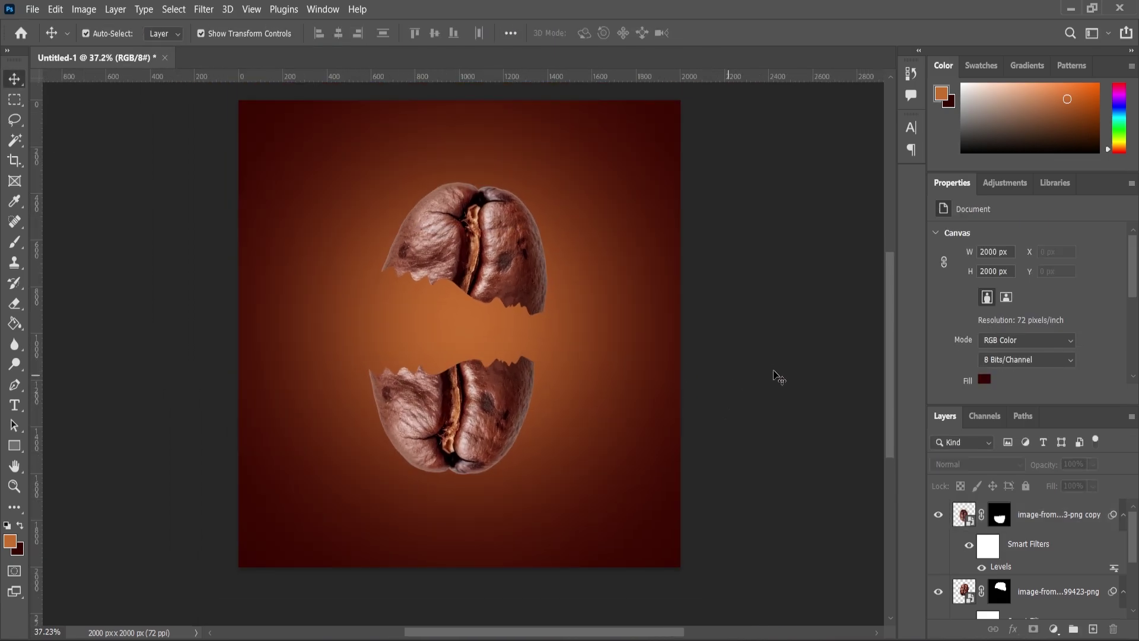
# Drag the pngwing.com cup image from the folder onto the coffee canvas
pyautogui.click(661, 636)
pyautogui.moveTo(252, 151); pyautogui.dragTo(762, 430)
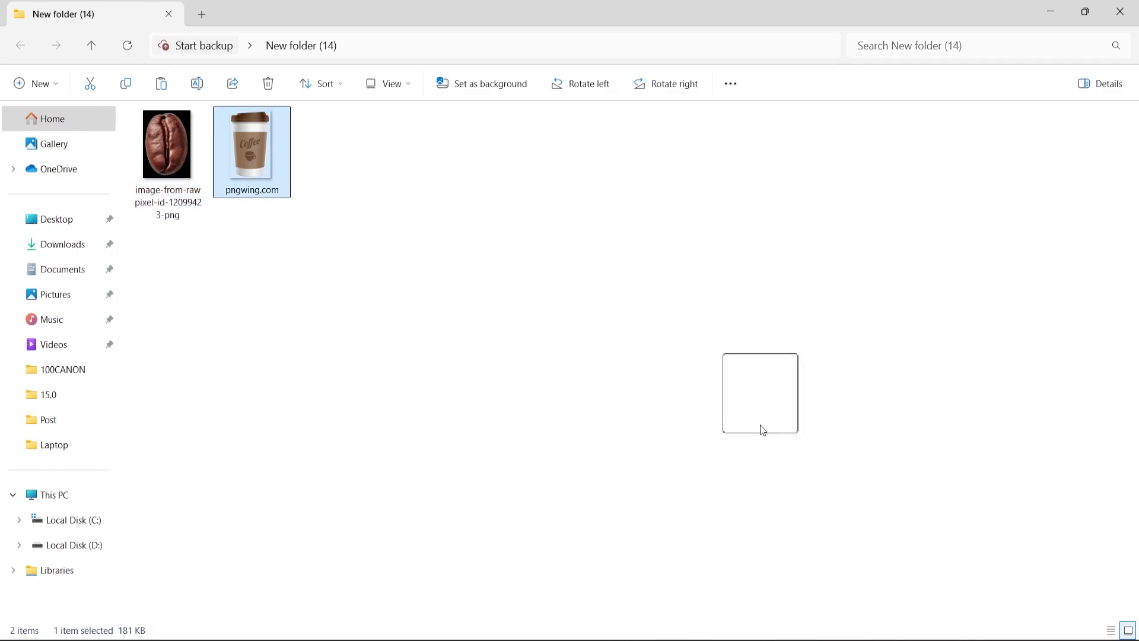
pyautogui.moveTo(794, 620); pyautogui.dragTo(512, 432)
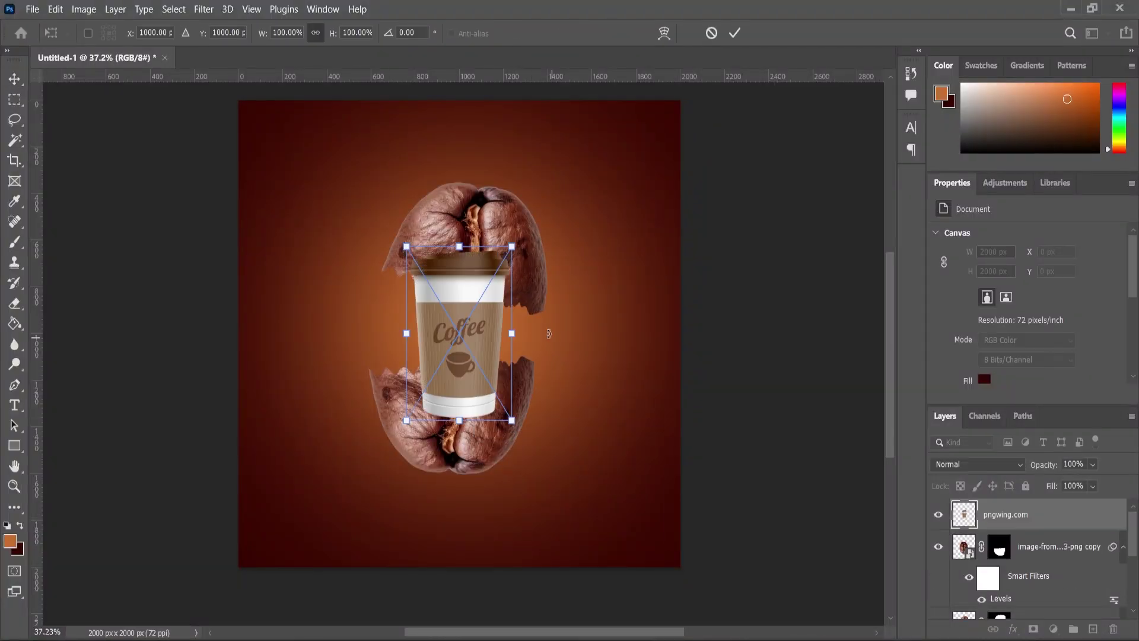
# Enlarge and tilt the placed cup, then move its layer behind the bean halves
pyautogui.moveTo(512, 246); pyautogui.dragTo(543, 263)
pyautogui.press('Return')
pyautogui.moveTo(1008, 515); pyautogui.dragTo(1014, 592)
# Rotate the cup to about 9 degrees and centre it between the halves
pyautogui.scroll(2, 567, 246)
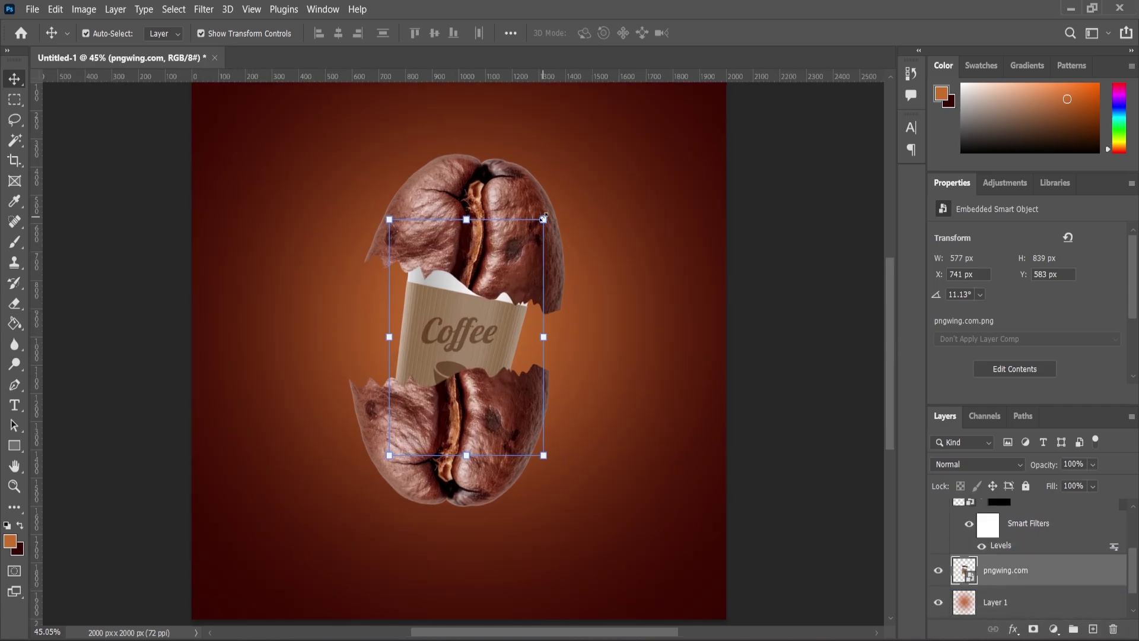
pyautogui.moveTo(544, 219); pyautogui.dragTo(560, 236)
pyautogui.moveTo(479, 311); pyautogui.dragTo(479, 309)
pyautogui.press('Return')
pyautogui.scroll(-2, 461, 341)
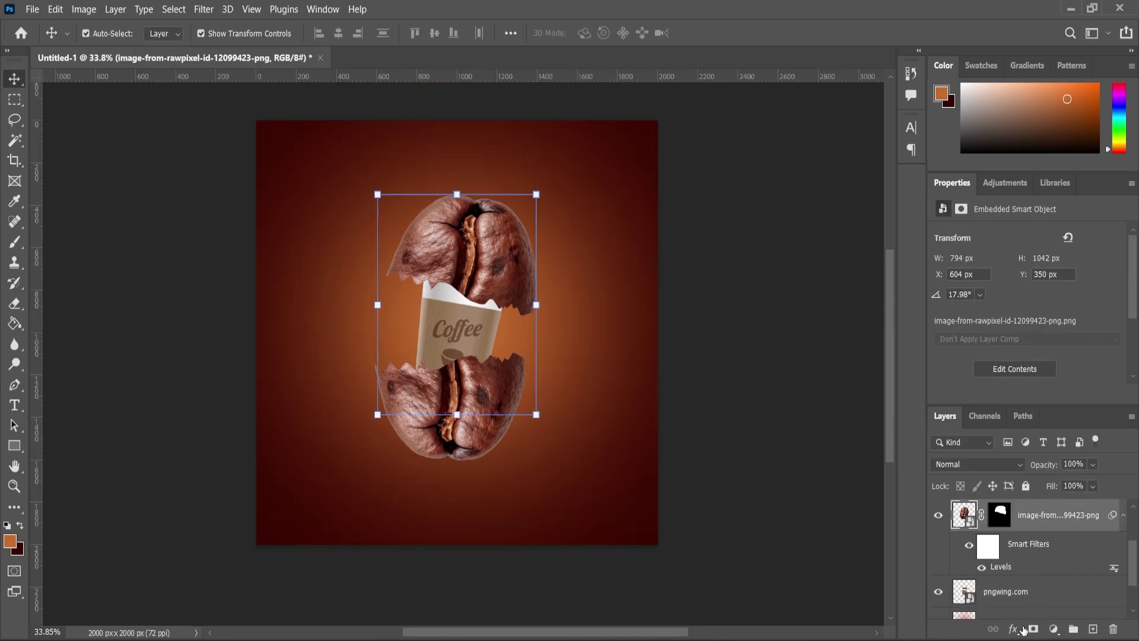
# Add a white Outer Glow to the bean: Screen, 8% opacity, 17% spread, 49 px size
pyautogui.click(1023, 629)
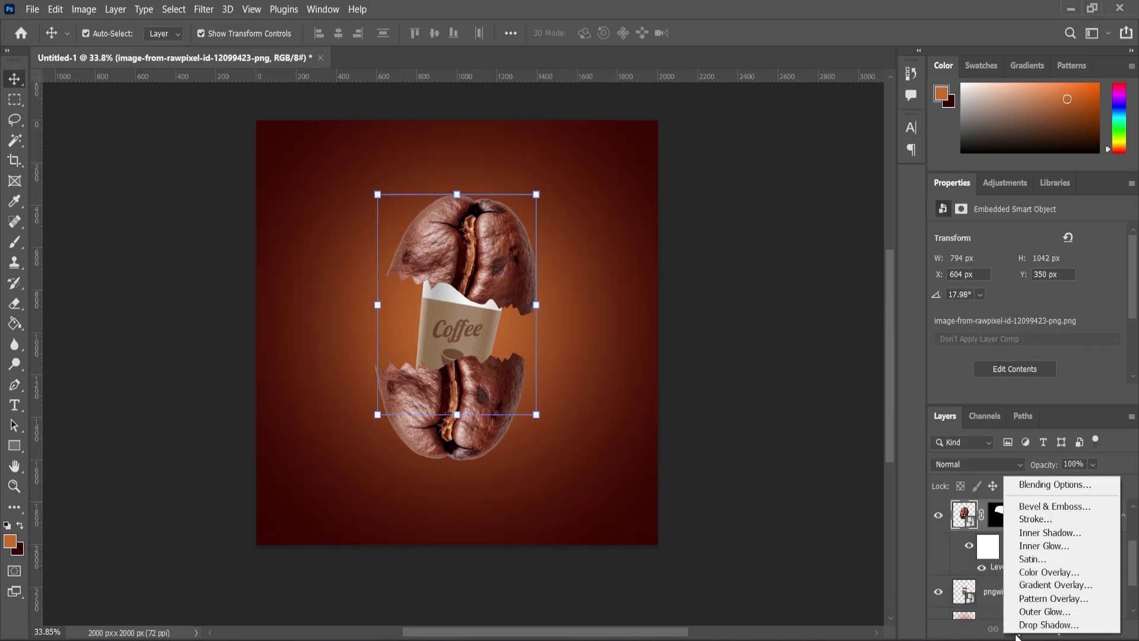
pyautogui.click(1037, 613)
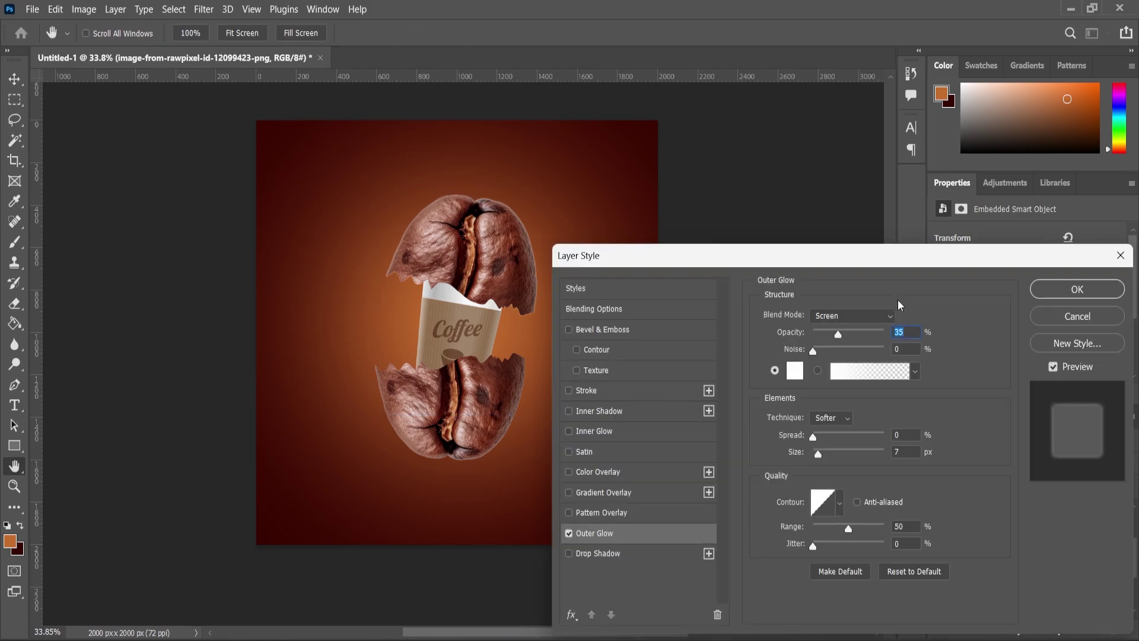
pyautogui.moveTo(841, 341); pyautogui.dragTo(839, 343)
pyautogui.moveTo(821, 455); pyautogui.dragTo(835, 458)
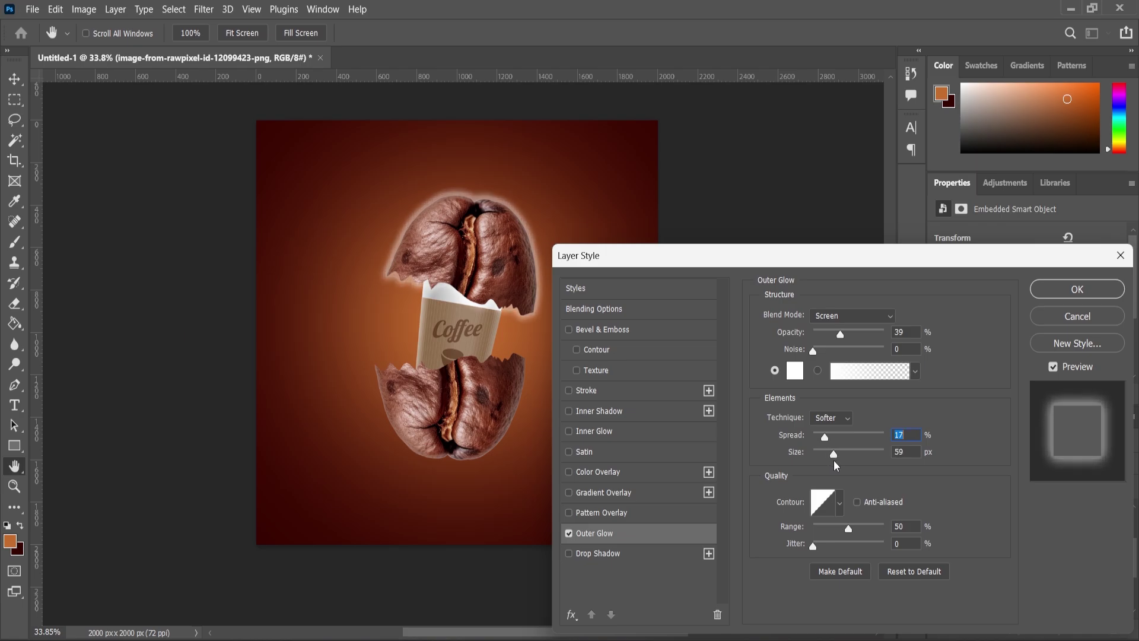
pyautogui.moveTo(840, 334); pyautogui.dragTo(825, 342)
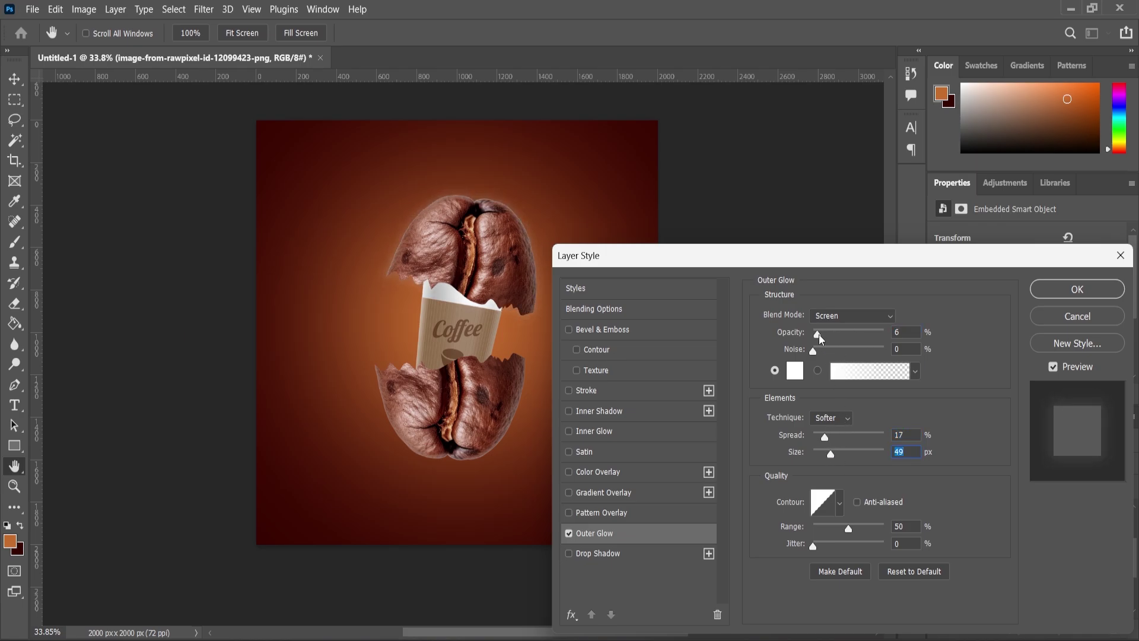
pyautogui.click(1078, 289)
# Copy the glow layer style and paste it onto the other bean half
pyautogui.rightClick(1038, 515)
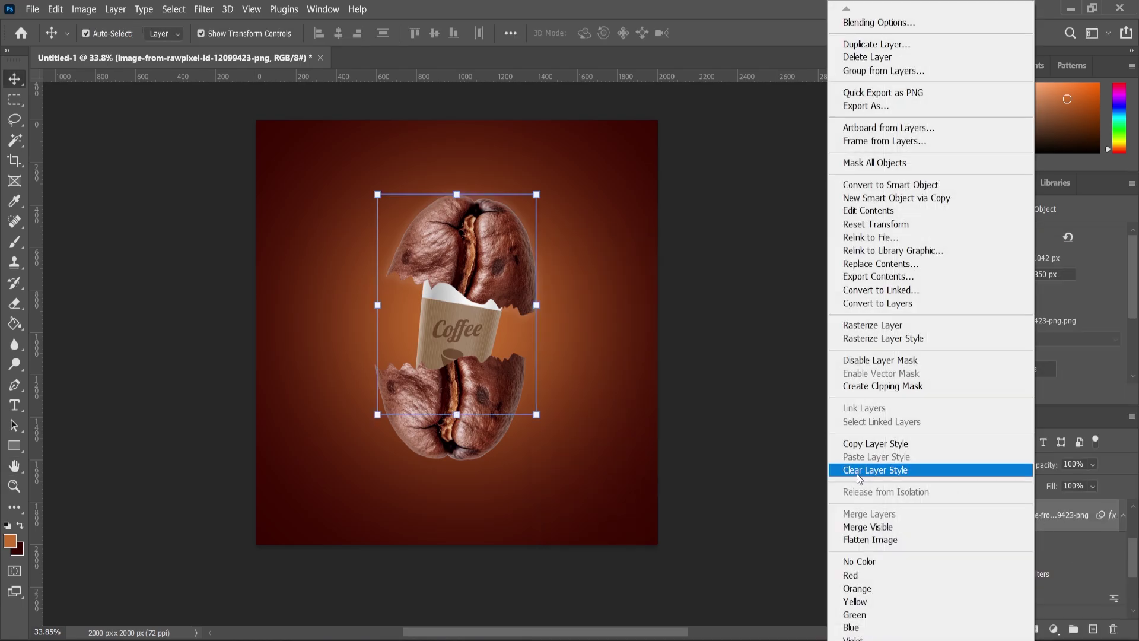
pyautogui.click(884, 448)
pyautogui.hotkey('ctrl', 'j')
pyautogui.rightClick(1030, 515)
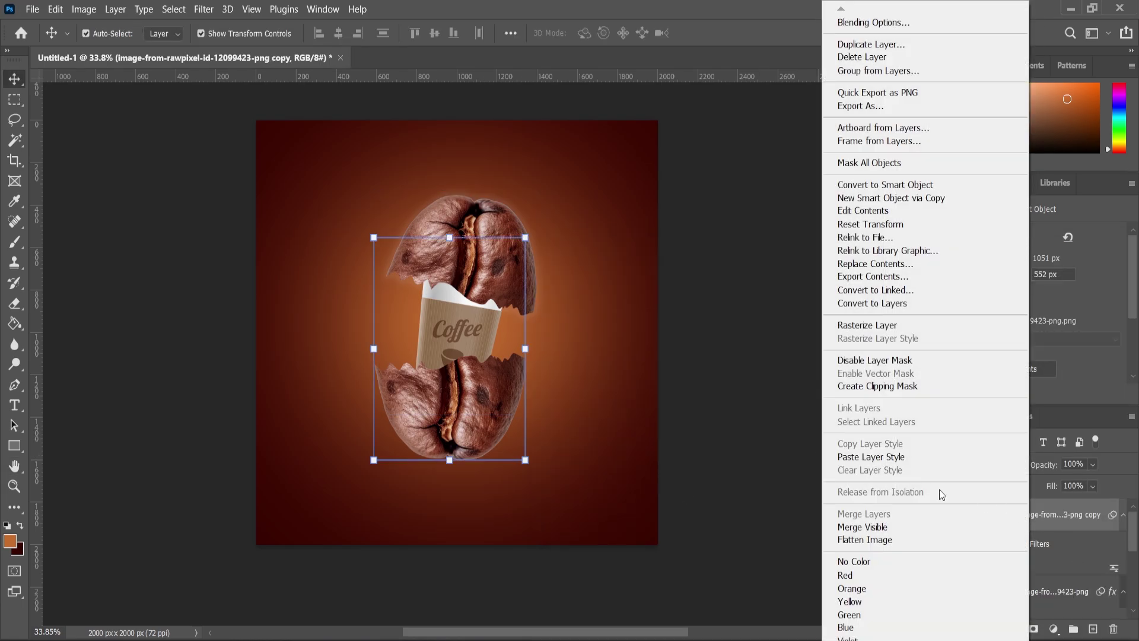
pyautogui.click(870, 457)
pyautogui.scroll(2, 493, 325)
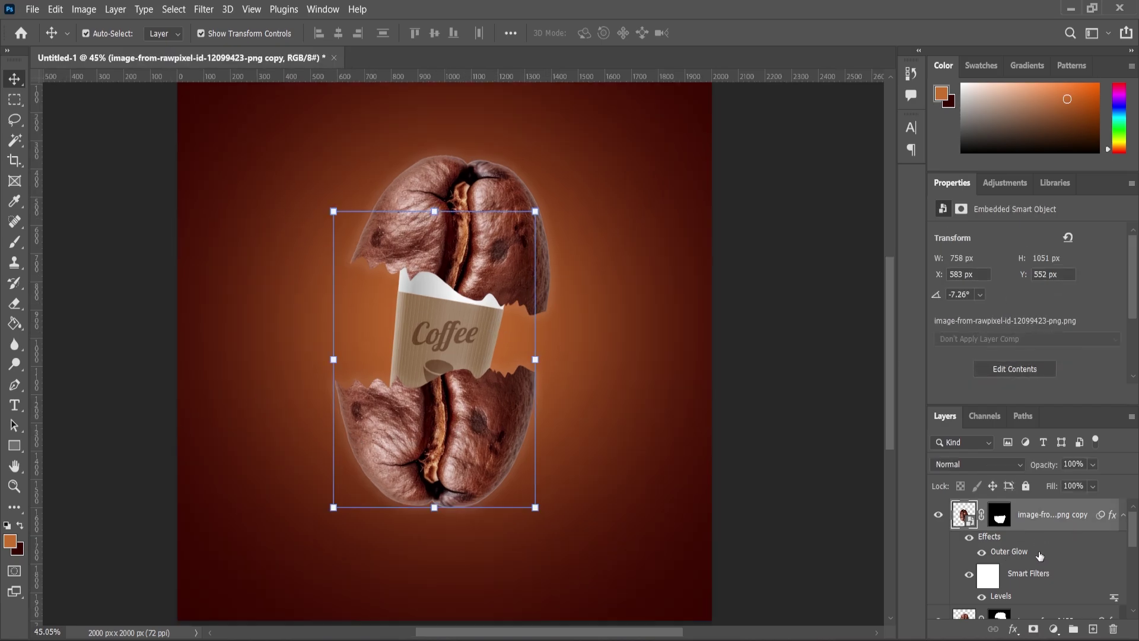
pyautogui.scroll(-3, 1024, 579)
# Add a new layer above the cup and set the Brush colour to #000000
pyautogui.click(1002, 538)
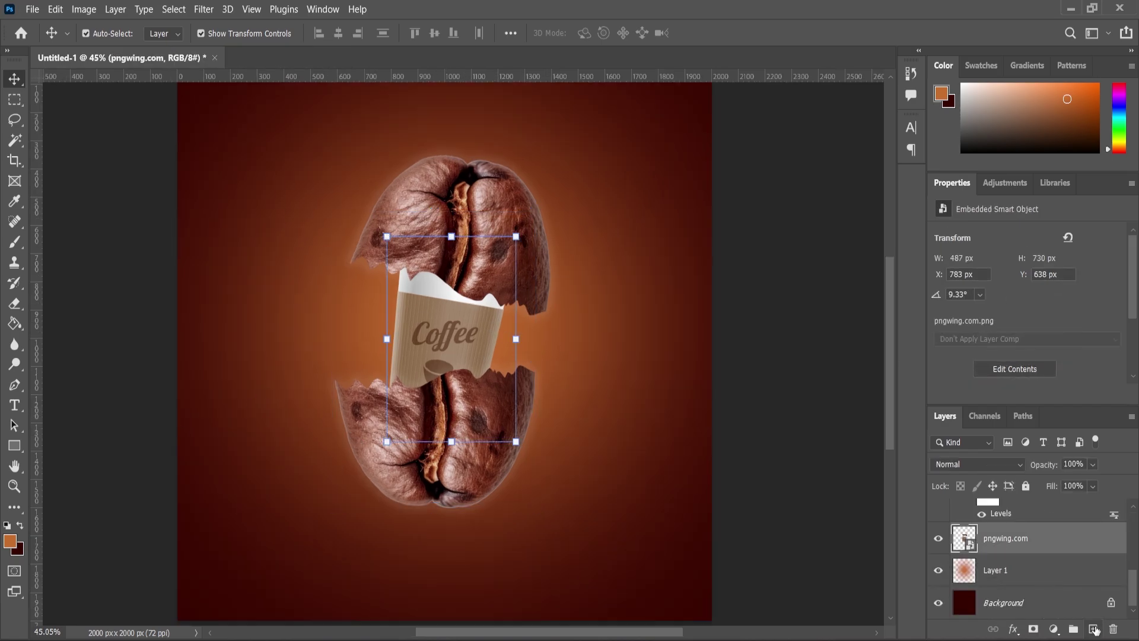
pyautogui.click(1092, 628)
pyautogui.click(15, 242)
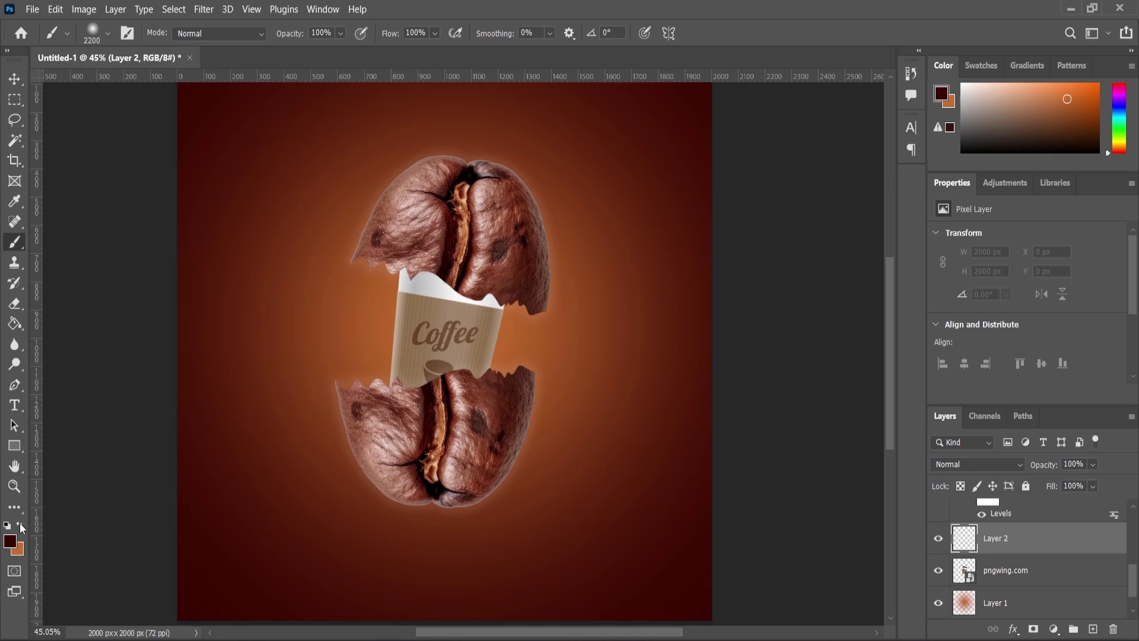
pyautogui.click(10, 541)
pyautogui.write('000000')
pyautogui.click(711, 123)
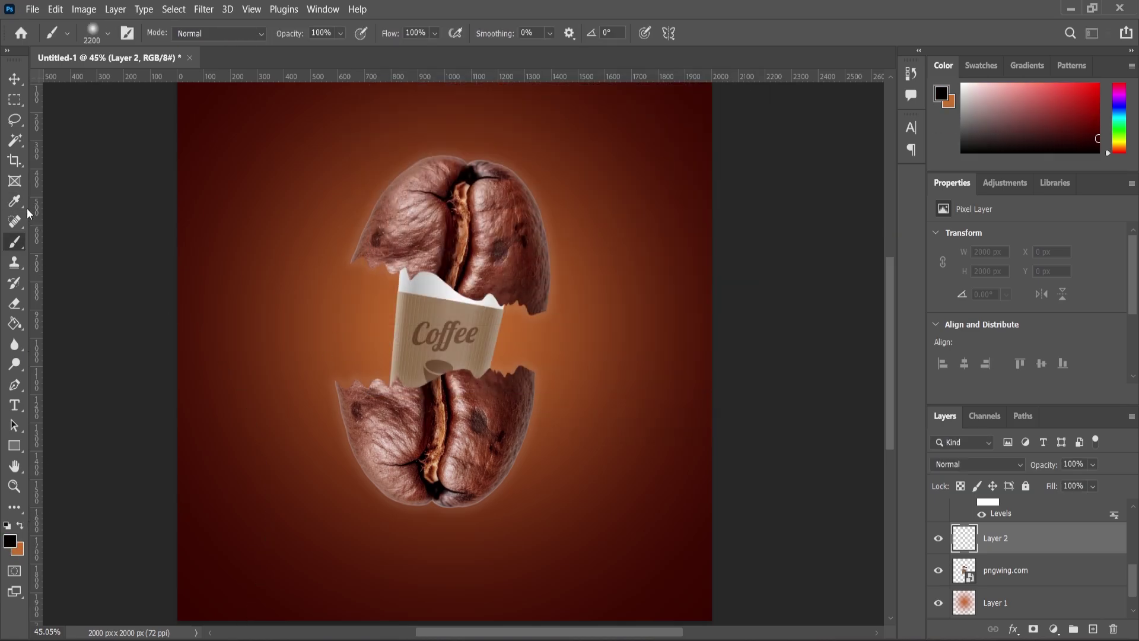
# Shrink the brush and paint a dark shadow along the cup's edge
pyautogui.keyDown('alt'); pyautogui.scroll(2, 430, 293); pyautogui.keyUp('alt')
pyautogui.press('[')
pyautogui.press('[')
pyautogui.press('[')
pyautogui.press('[')
pyautogui.press('[')
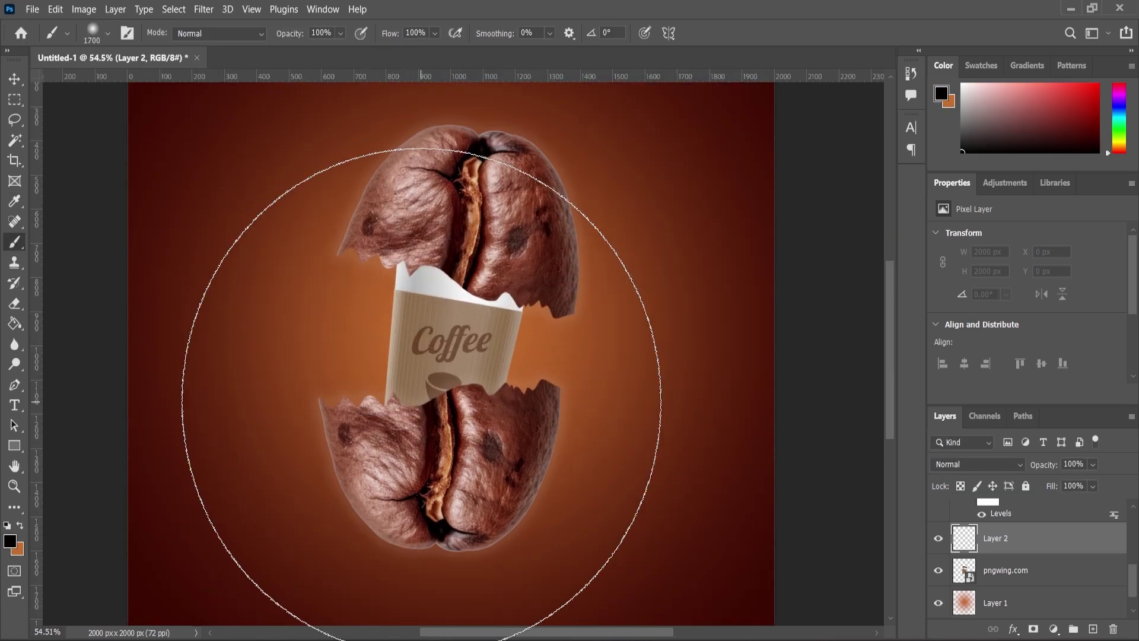
pyautogui.press('[')
pyautogui.press('[')
pyautogui.press('[')
pyautogui.press('[')
pyautogui.press('[')
pyautogui.press('[')
pyautogui.press('[')
pyautogui.press('[')
pyautogui.press('[')
pyautogui.press('[')
pyautogui.press('[')
pyautogui.press('[')
pyautogui.press('[')
pyautogui.press('[')
pyautogui.press('[')
pyautogui.press('[')
pyautogui.press('[')
pyautogui.press('[')
pyautogui.press('[')
pyautogui.press('[')
pyautogui.keyDown('alt'); pyautogui.scroll(5, 400, 396); pyautogui.keyUp('alt')
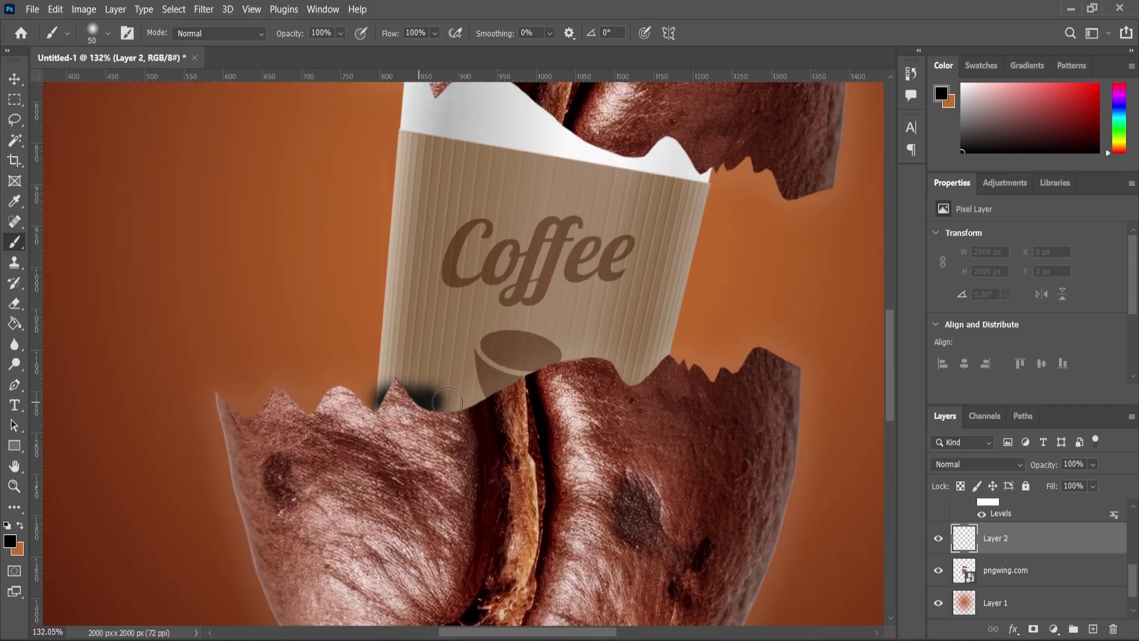
pyautogui.moveTo(446, 402)
pyautogui.mouseDown()
pyautogui.moveTo(580, 366)
pyautogui.moveTo(673, 363)
pyautogui.mouseUp()
pyautogui.keyDown('alt'); pyautogui.scroll(-2, 641, 284); pyautogui.keyUp('alt')
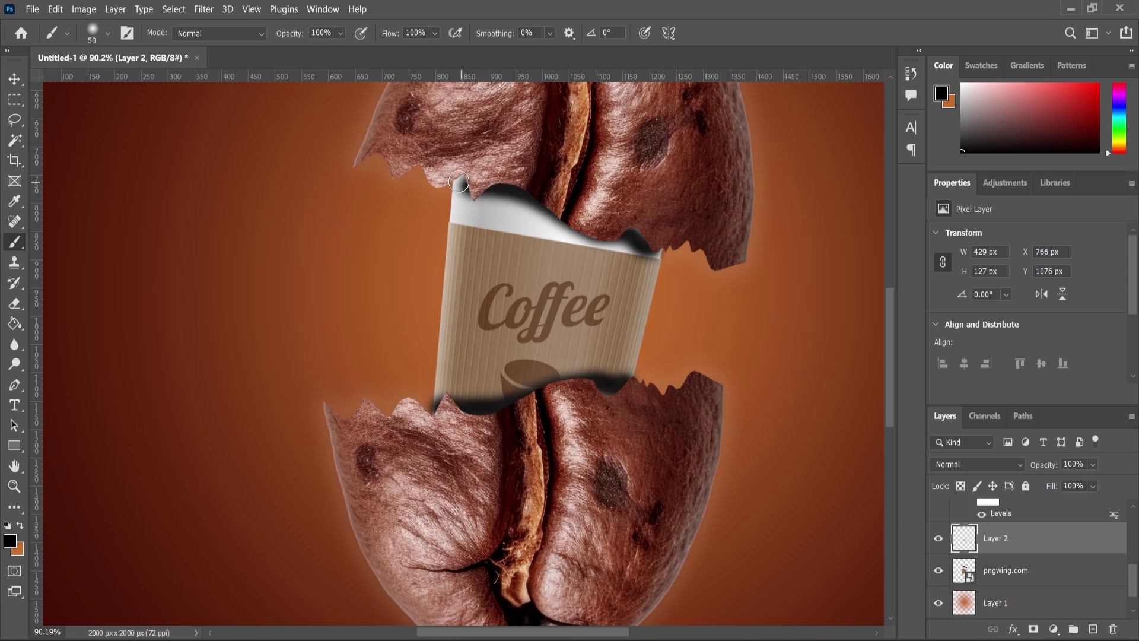
pyautogui.click(204, 8)
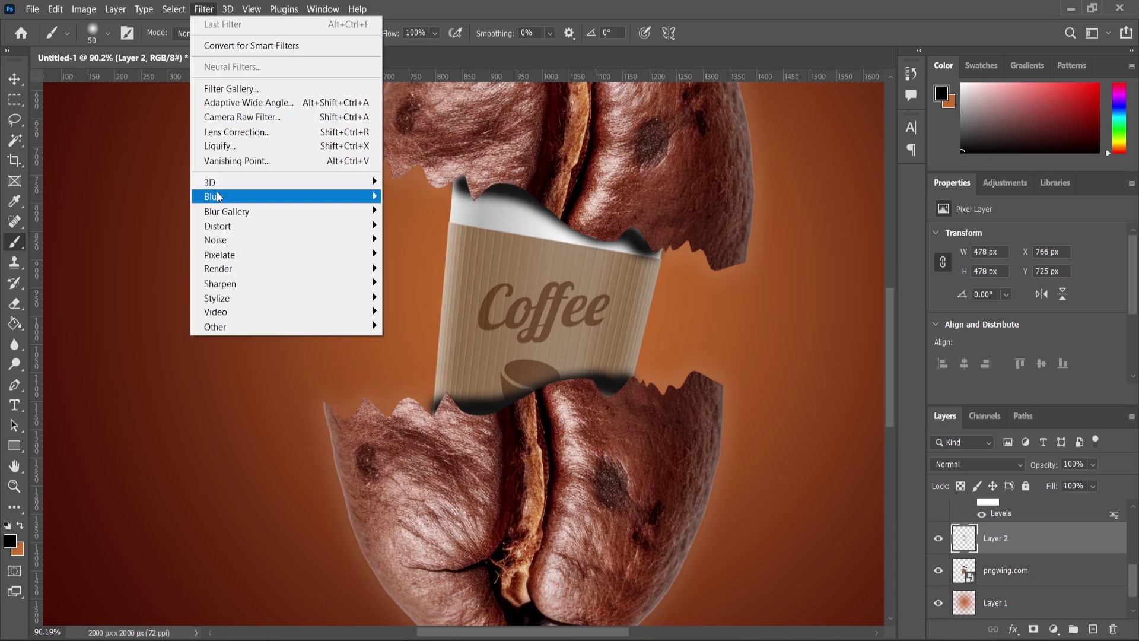
# Soften the shadow with a Gaussian Blur and keep its blend mode at Normal
pyautogui.moveTo(386, 205)
pyautogui.click(420, 253)
pyautogui.moveTo(597, 118); pyautogui.dragTo(795, 143)
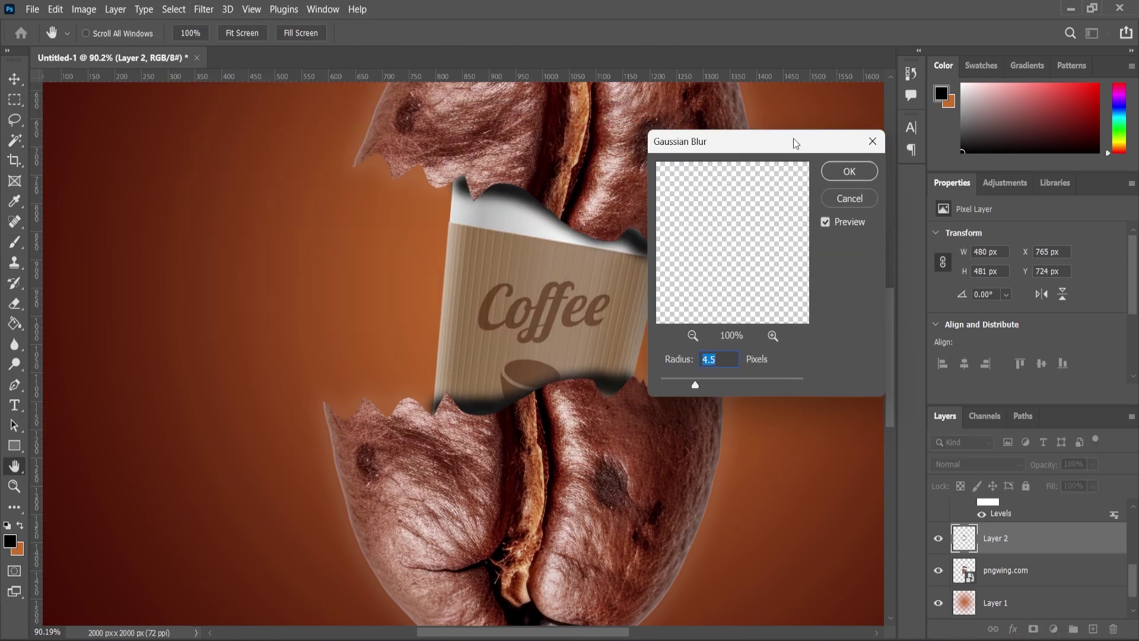
pyautogui.moveTo(708, 386); pyautogui.dragTo(714, 384)
pyautogui.click(849, 171)
pyautogui.press('b')
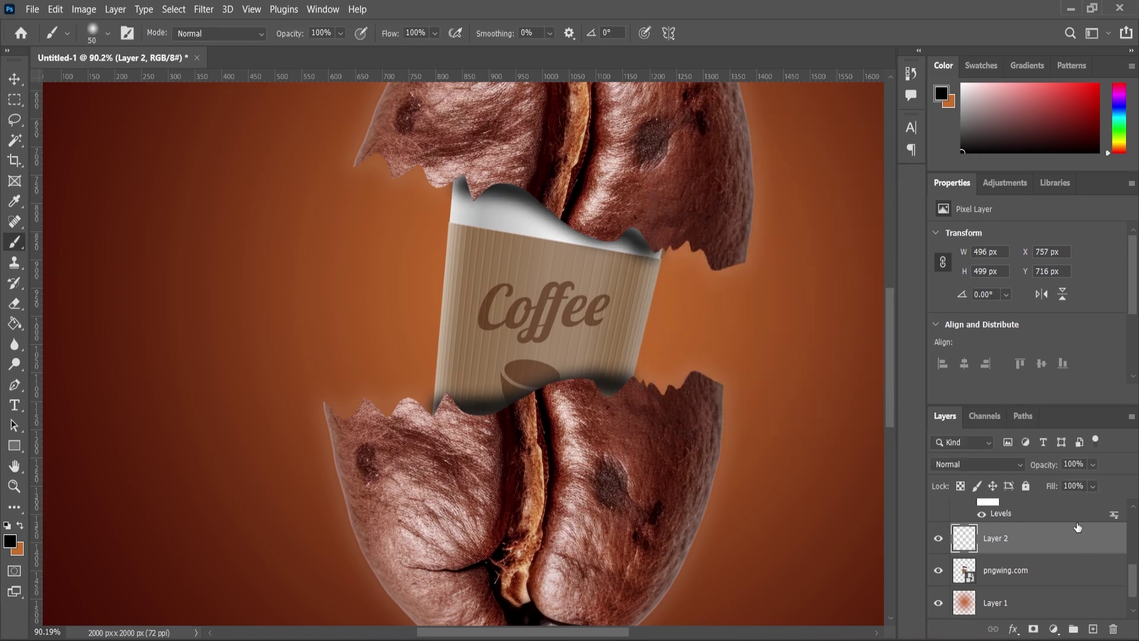
pyautogui.click(1020, 465)
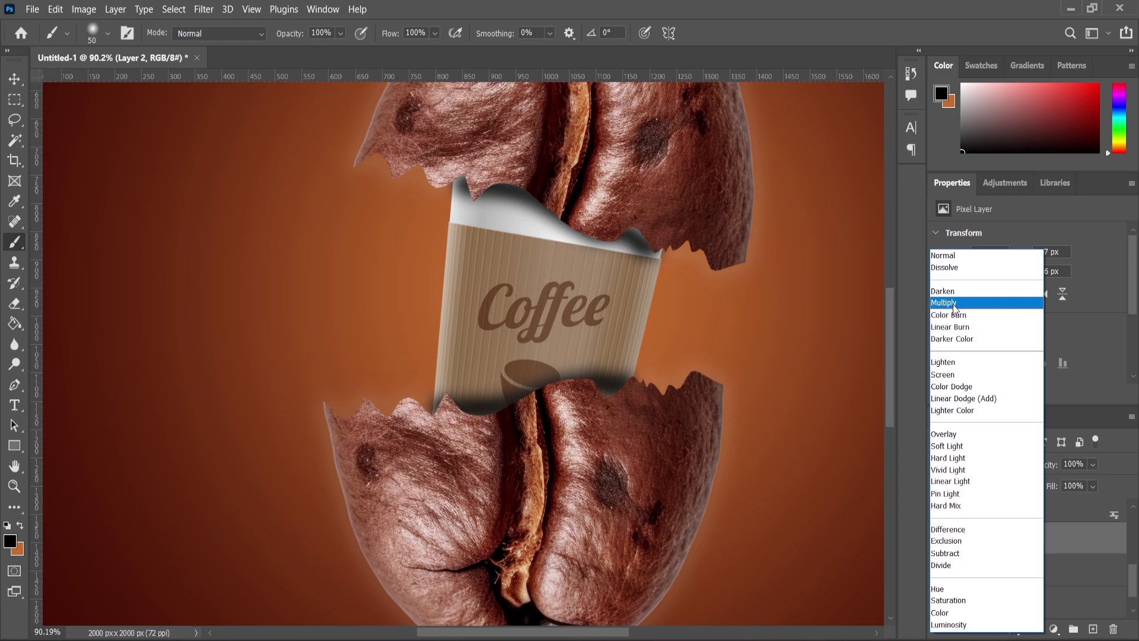
pyautogui.click(953, 254)
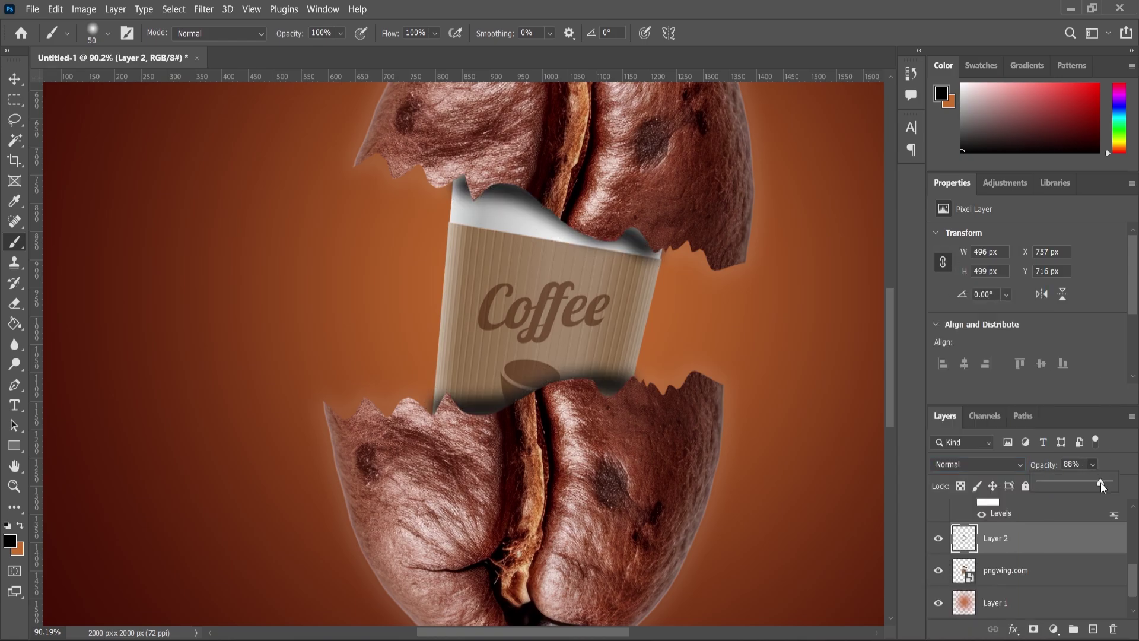
pyautogui.scroll(-1, 691, 343)
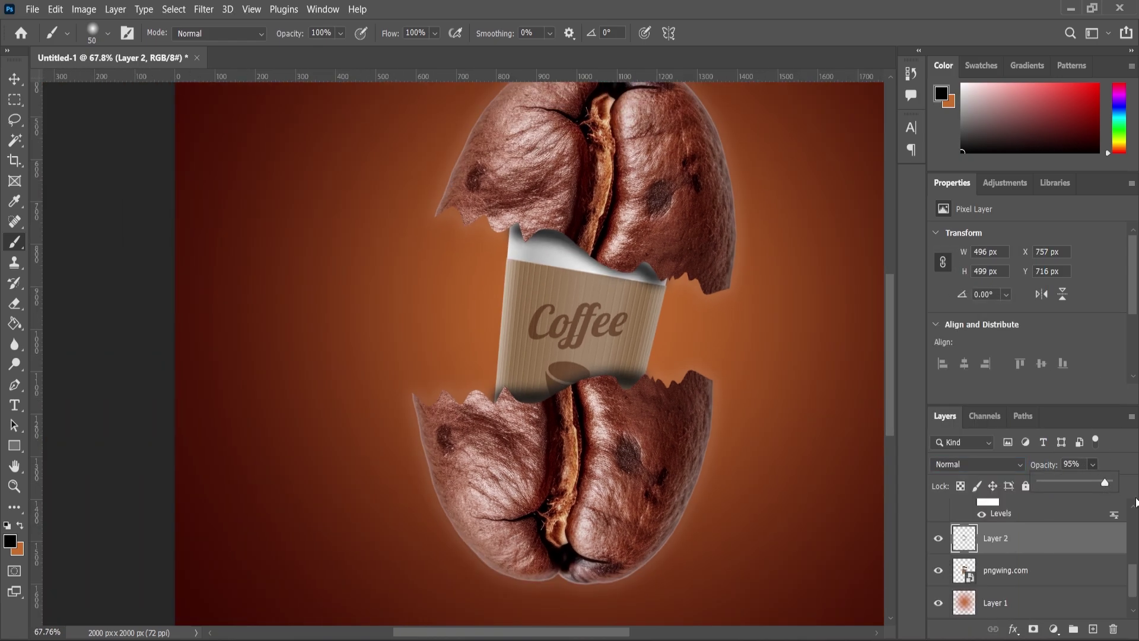
# Scale the shadow layer up slightly and nudge it into place
pyautogui.click(10, 79)
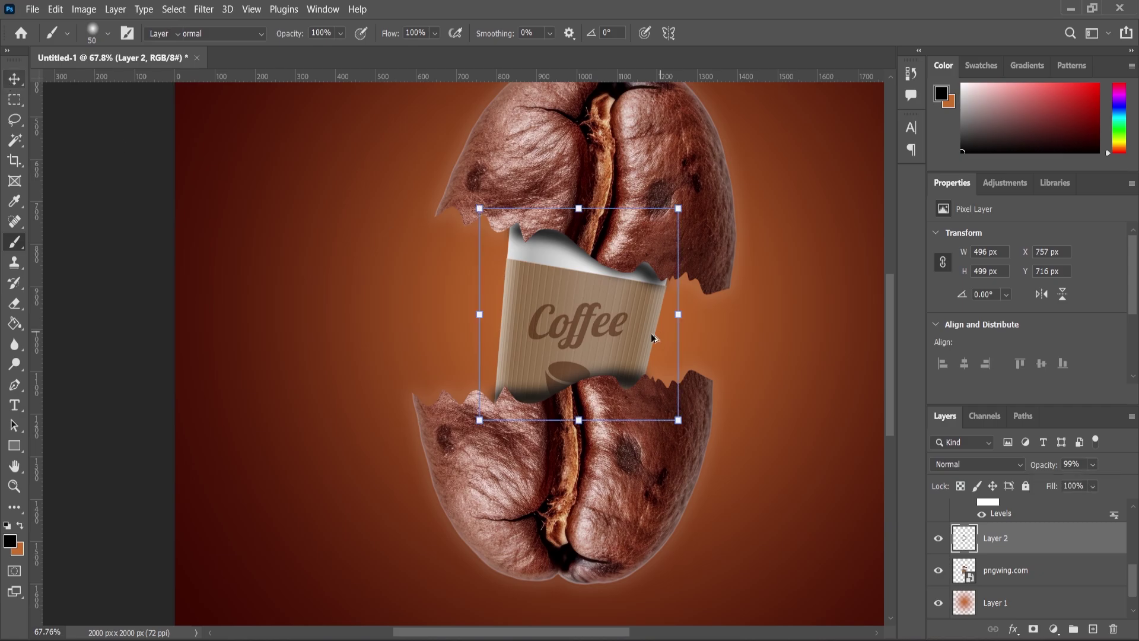
pyautogui.scroll(2, 648, 298)
pyautogui.moveTo(697, 467); pyautogui.dragTo(703, 478)
pyautogui.moveTo(604, 401); pyautogui.dragTo(601, 398)
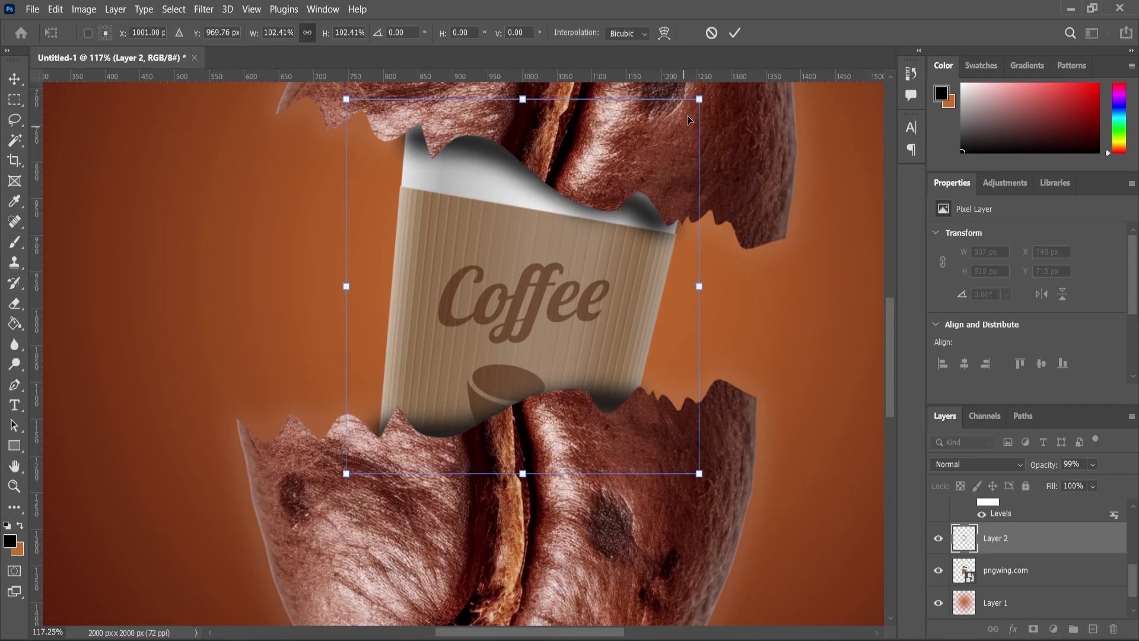
pyautogui.click(14, 100)
pyautogui.scroll(-4, 514, 168)
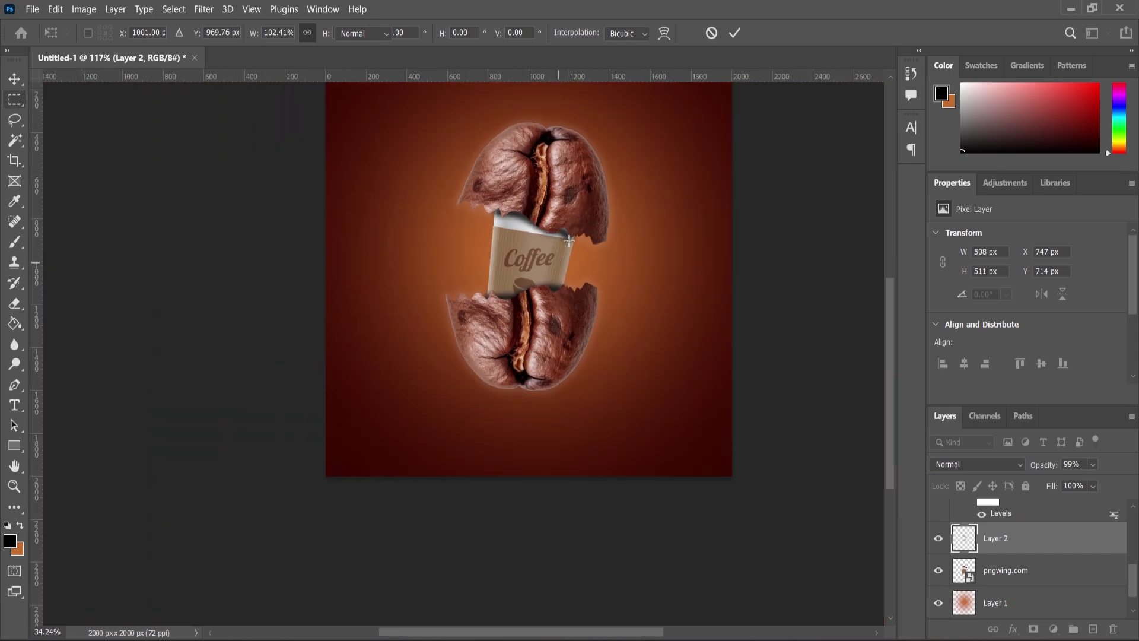
pyautogui.scroll(3, 176, 138)
# Nudge the bean half slightly, then pick up the original coffee bean file from the folder
pyautogui.press('v')
pyautogui.moveTo(534, 191); pyautogui.dragTo(532, 197)
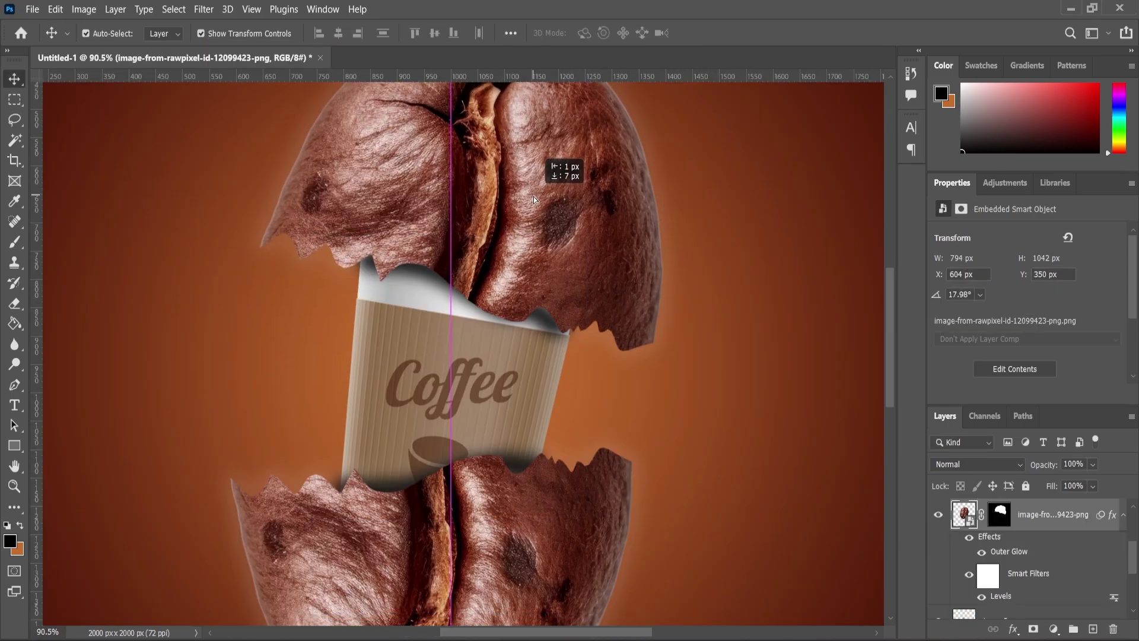
pyautogui.scroll(-3, 549, 176)
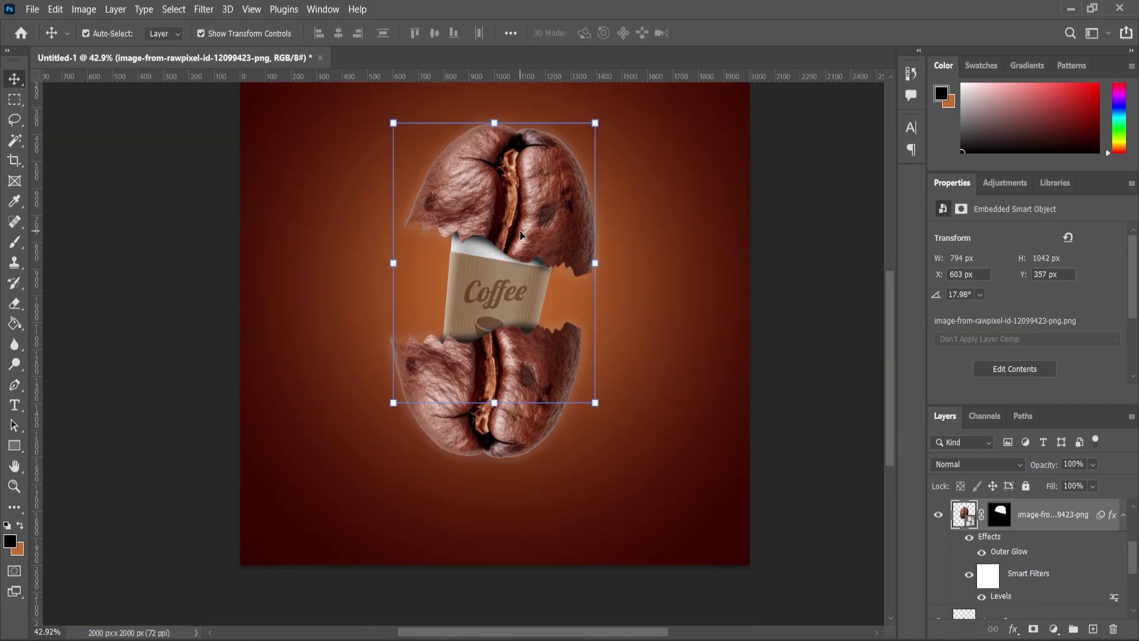
pyautogui.scroll(-3, 521, 235)
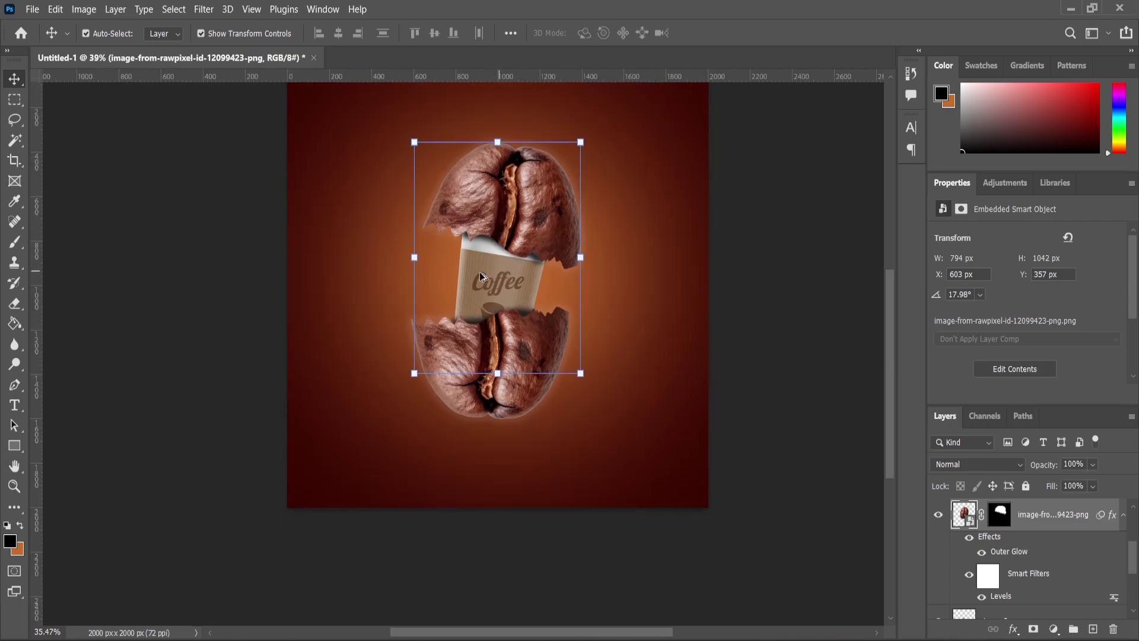
pyautogui.click(279, 347)
pyautogui.scroll(1, 514, 336)
pyautogui.hotkey('alt', 'Tab')
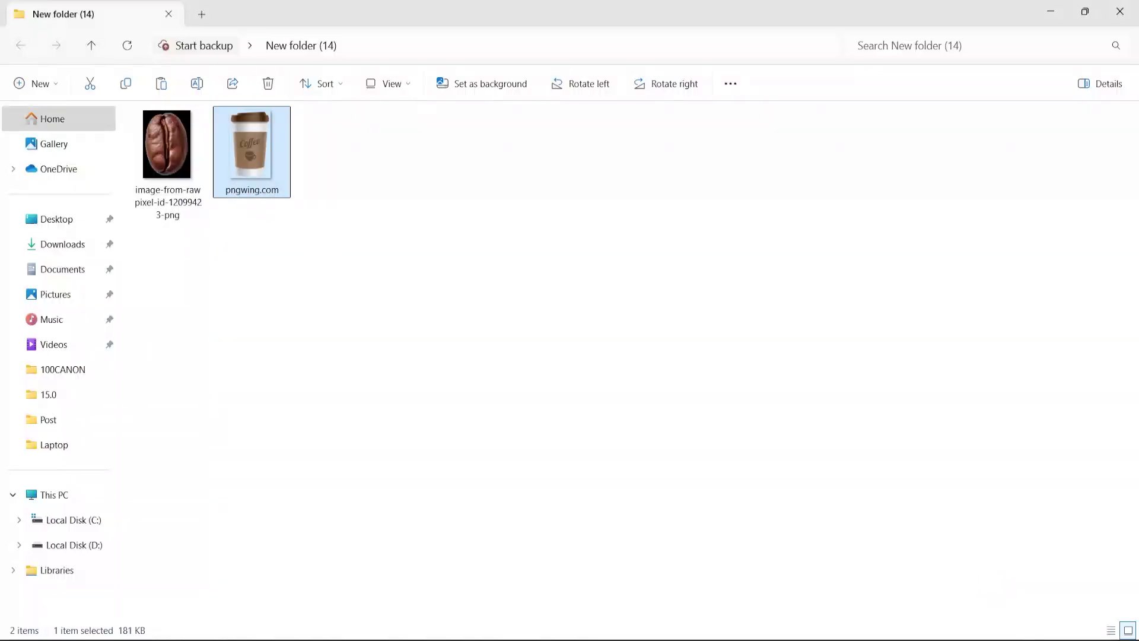
pyautogui.moveTo(175, 159); pyautogui.dragTo(448, 68)
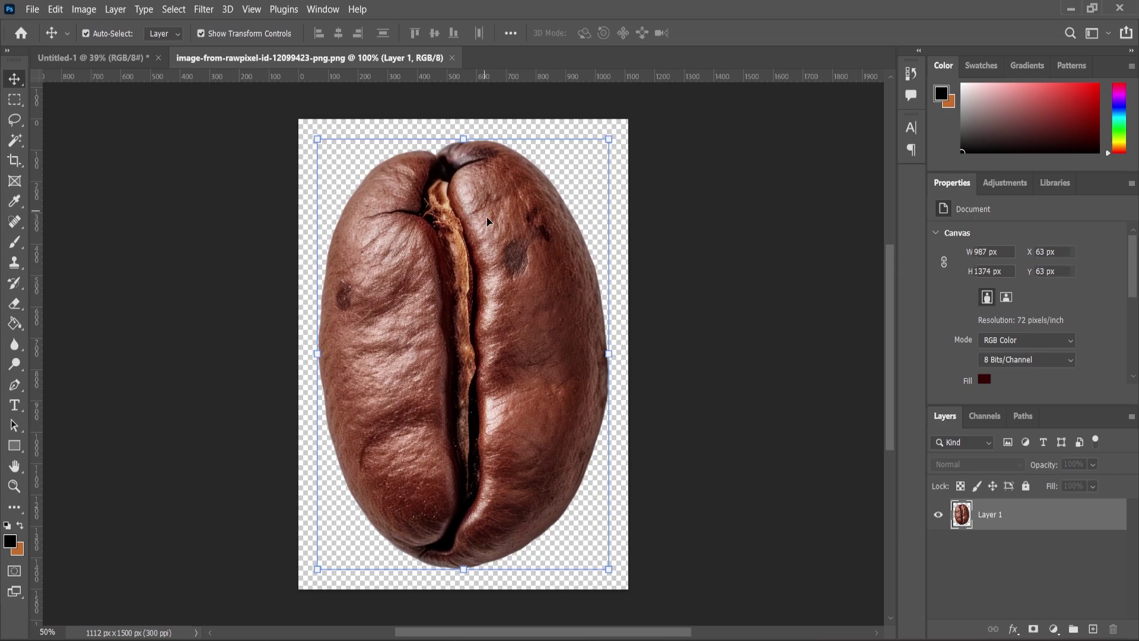
# Drop in the whole bean, copy its seam strip to a new layer, then delete the intact bean layer
pyautogui.moveTo(487, 220); pyautogui.dragTo(521, 313)
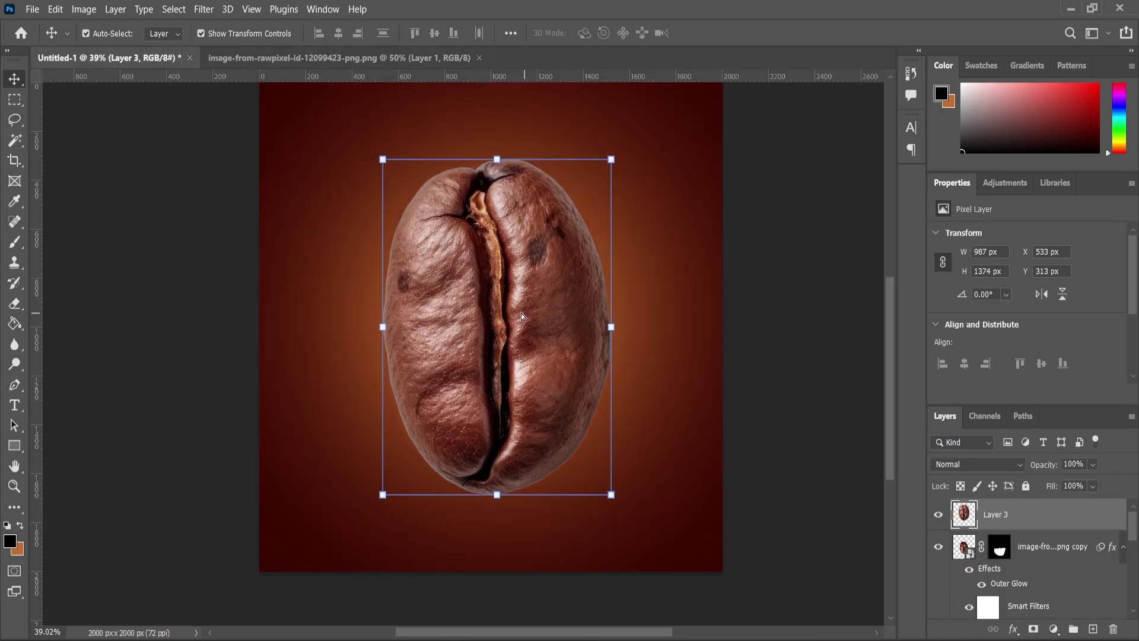
pyautogui.click(18, 121)
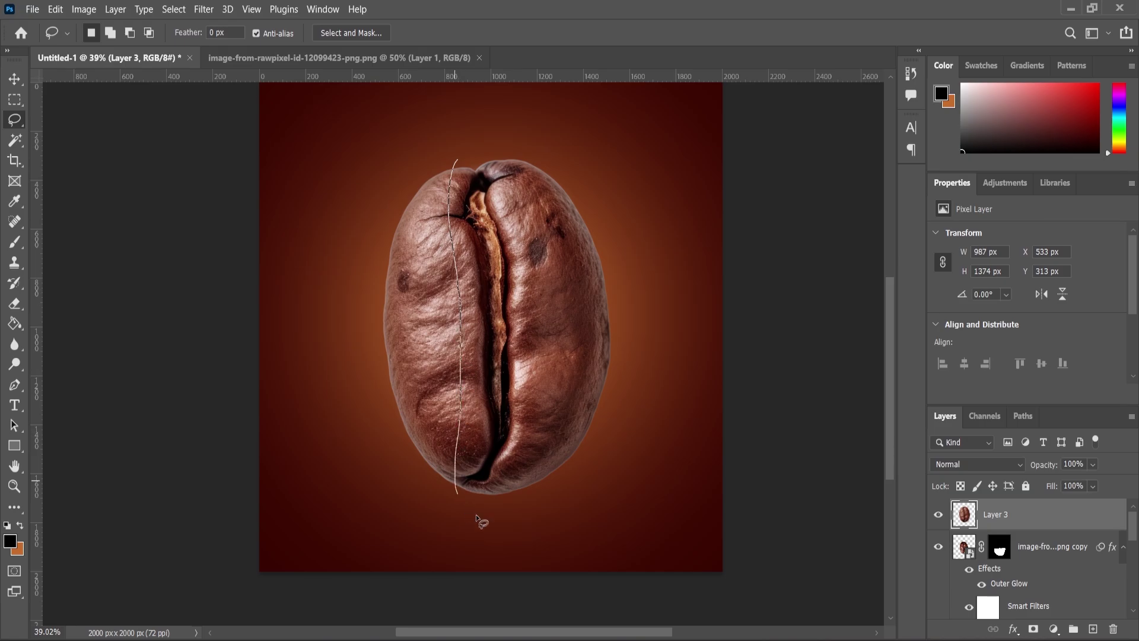
pyautogui.moveTo(457, 154); pyautogui.dragTo(455, 153)
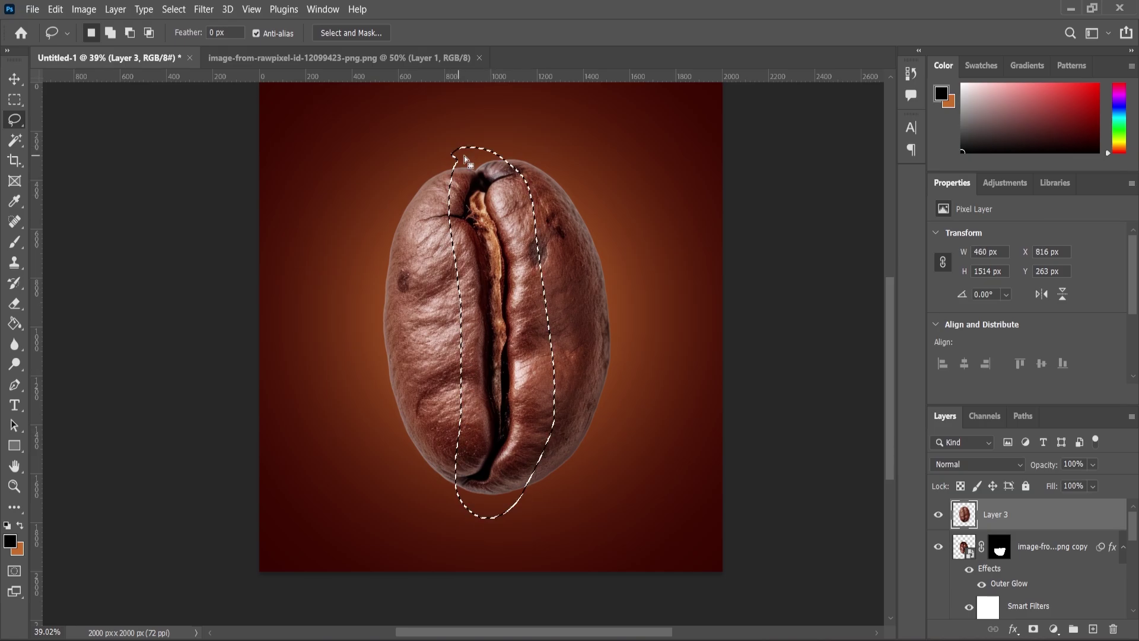
pyautogui.rightClick(498, 225)
pyautogui.click(573, 328)
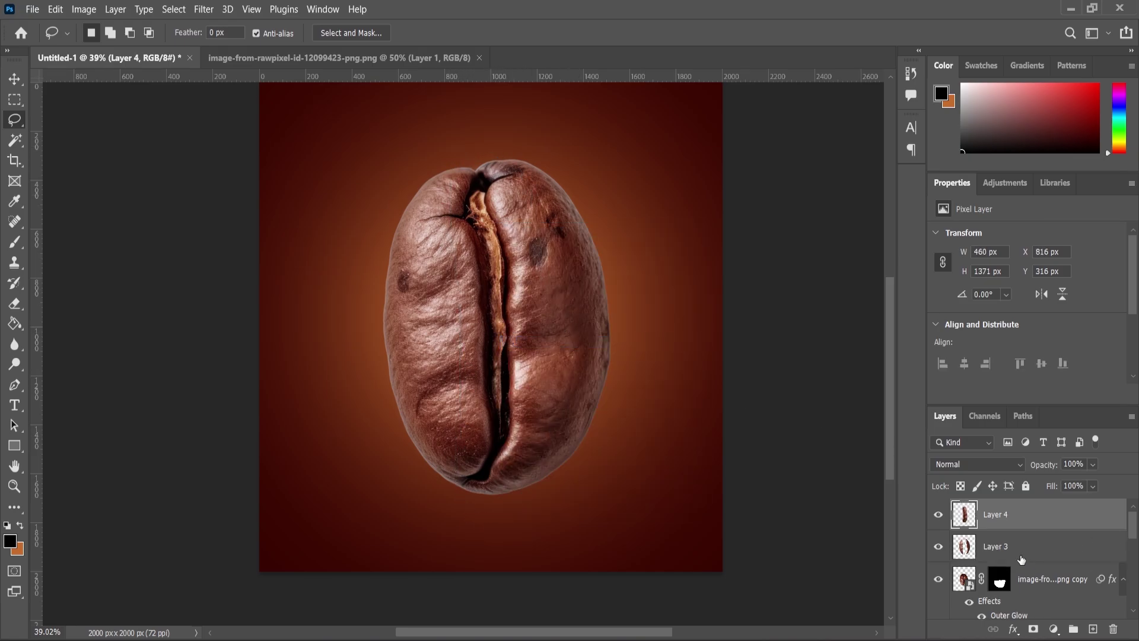
pyautogui.moveTo(1104, 544); pyautogui.dragTo(1104, 617)
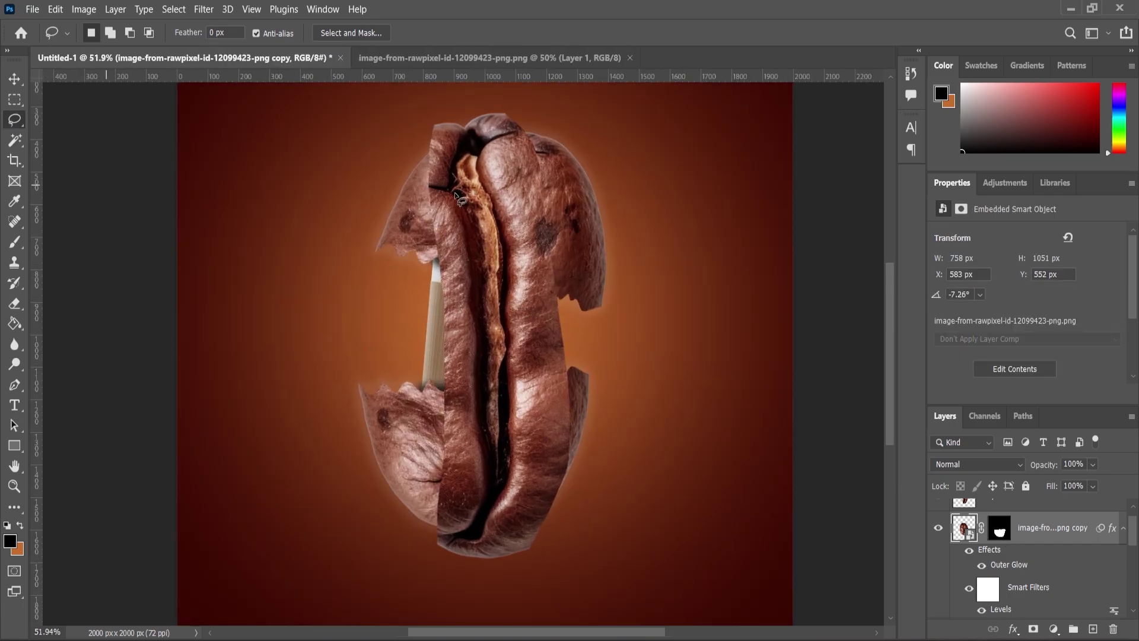
# Erase Layer 4's strip along the bean's top crack and left seam, then scale it to ~56% and rotate about -88°
pyautogui.scroll(1, 457, 196)
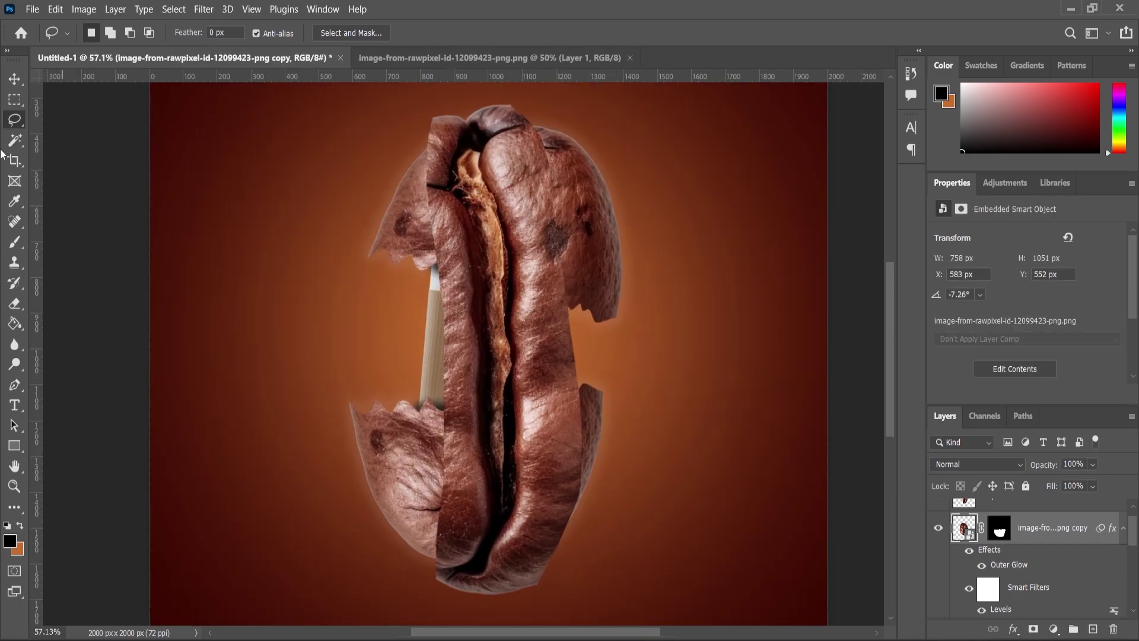
pyautogui.click(19, 326)
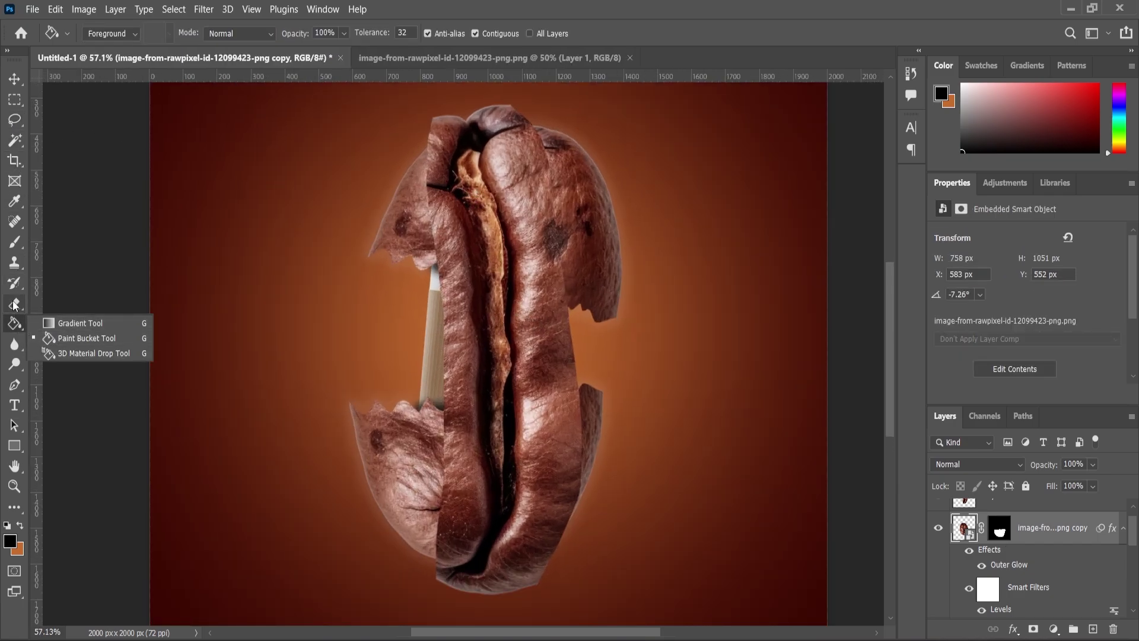
pyautogui.click(17, 304)
pyautogui.scroll(1, 976, 513)
pyautogui.click(973, 517)
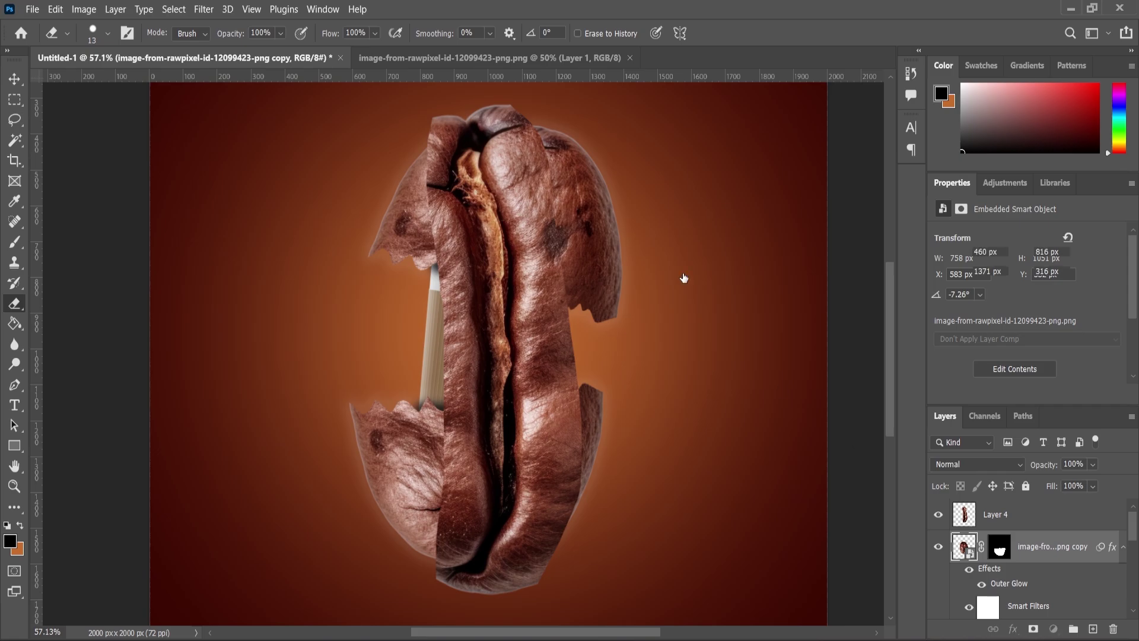
pyautogui.scroll(1, 500, 189)
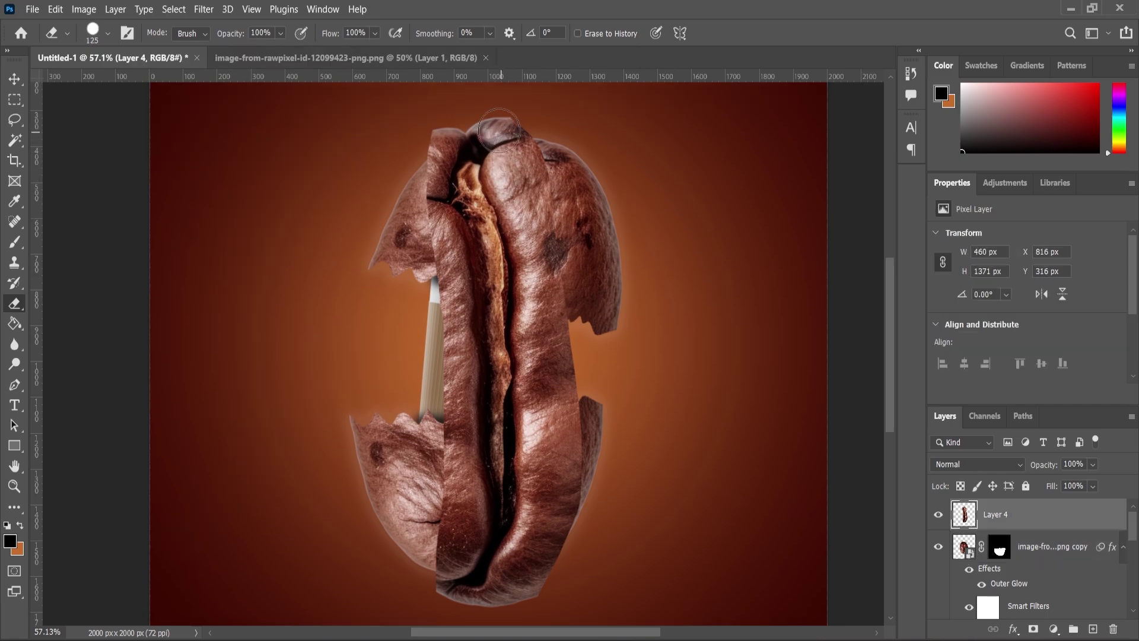
pyautogui.moveTo(499, 131)
pyautogui.mouseDown()
pyautogui.moveTo(512, 159)
pyautogui.moveTo(519, 138)
pyautogui.moveTo(513, 186)
pyautogui.moveTo(541, 270)
pyautogui.moveTo(539, 372)
pyautogui.moveTo(554, 303)
pyautogui.moveTo(549, 478)
pyautogui.moveTo(561, 479)
pyautogui.moveTo(565, 420)
pyautogui.moveTo(543, 532)
pyautogui.moveTo(513, 592)
pyautogui.moveTo(459, 609)
pyautogui.mouseUp()
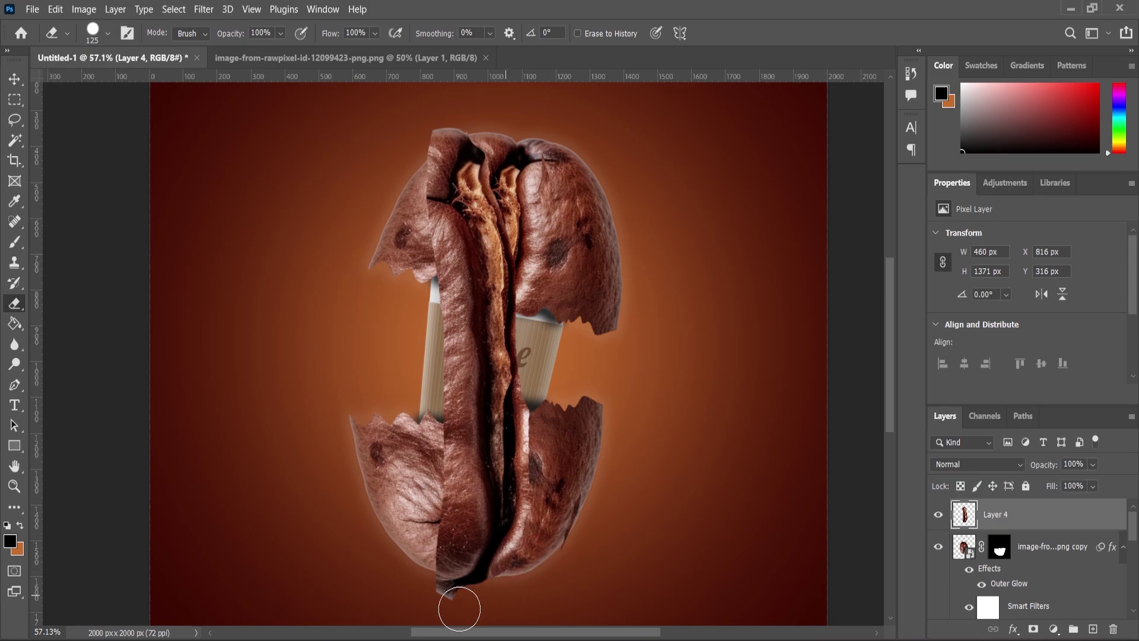
pyautogui.moveTo(404, 554)
pyautogui.mouseDown()
pyautogui.moveTo(443, 434)
pyautogui.moveTo(449, 326)
pyautogui.moveTo(428, 211)
pyautogui.moveTo(431, 143)
pyautogui.moveTo(454, 129)
pyautogui.mouseUp()
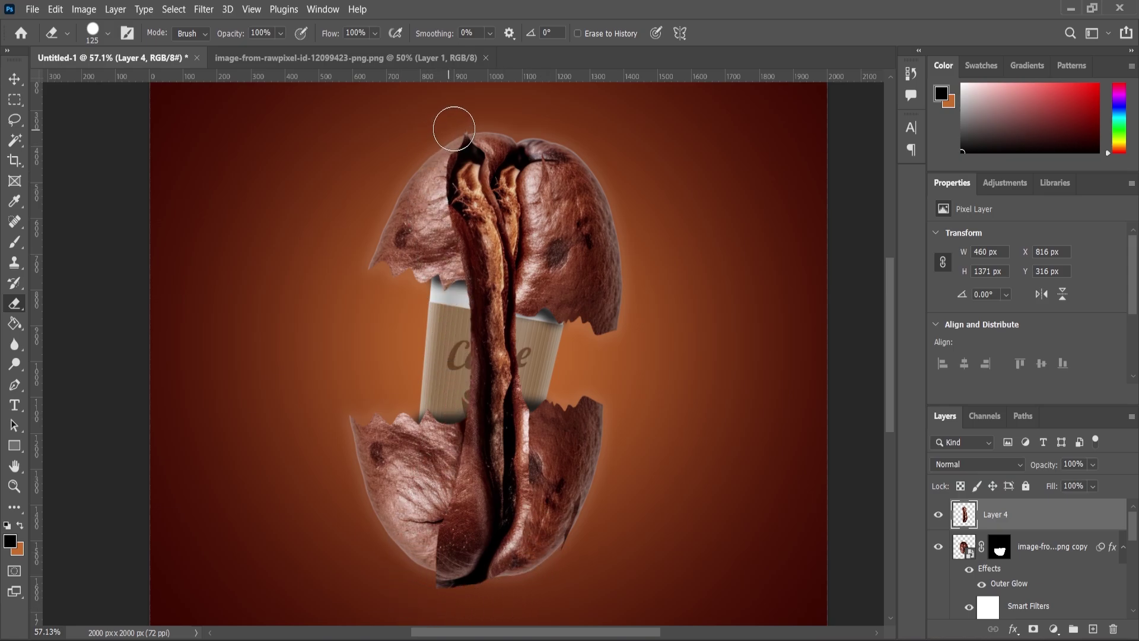
pyautogui.click(15, 78)
pyautogui.moveTo(581, 138); pyautogui.dragTo(418, 313)
# Commit the rotation and position the slightly enlarged strip on the lower bean half
pyautogui.press('Return')
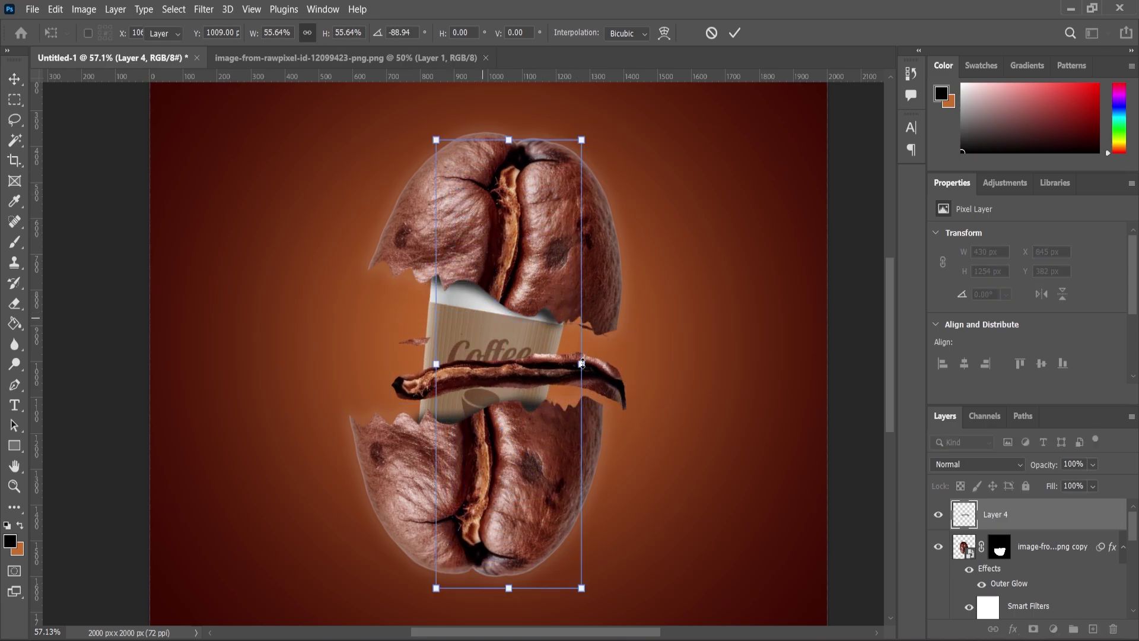
pyautogui.moveTo(565, 376); pyautogui.dragTo(529, 412)
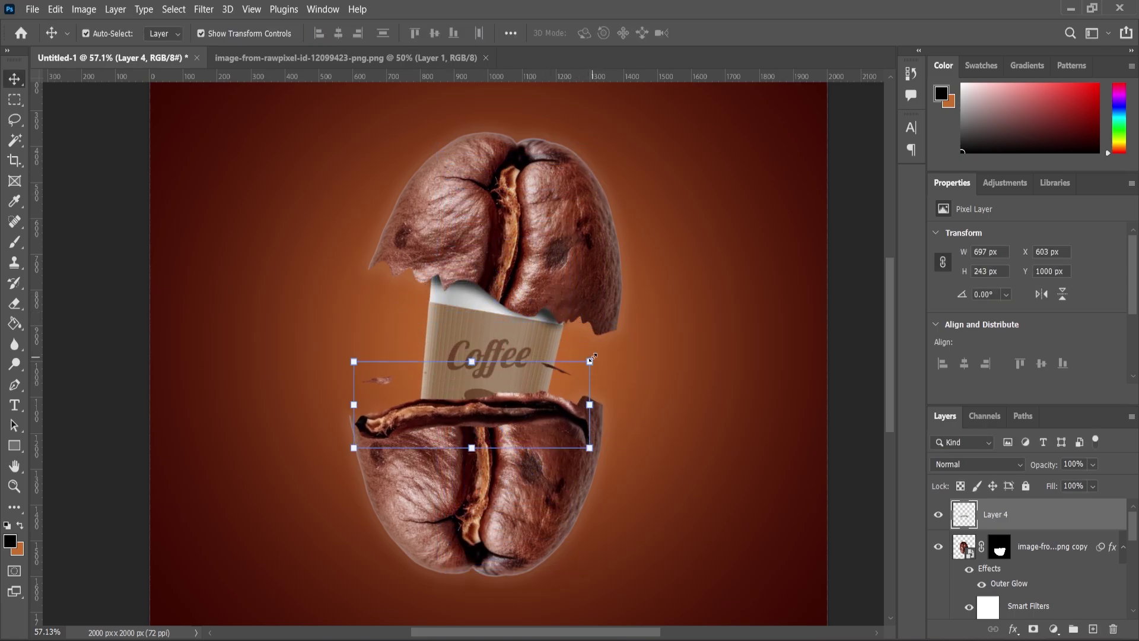
pyautogui.moveTo(592, 362); pyautogui.dragTo(605, 346)
pyautogui.moveTo(559, 424); pyautogui.dragTo(564, 423)
pyautogui.press('Return')
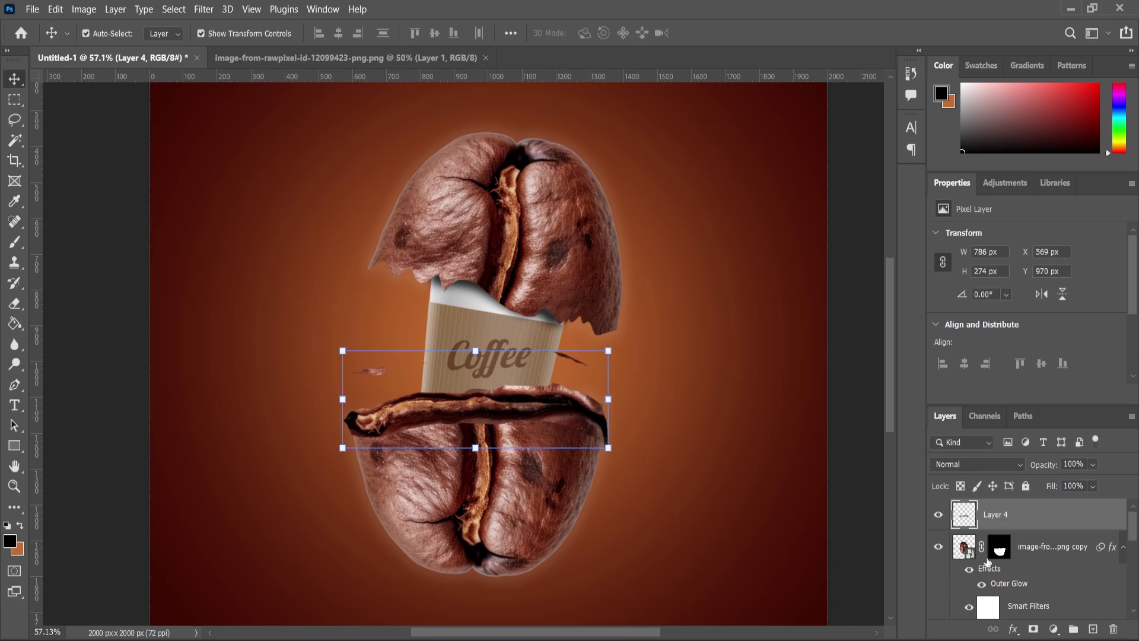
# Move Layer 4 below the cup layer and rescale it to 96% along the lower bean edge
pyautogui.moveTo(996, 515); pyautogui.dragTo(1001, 588)
pyautogui.scroll(1, 407, 386)
pyautogui.scroll(3, 407, 386)
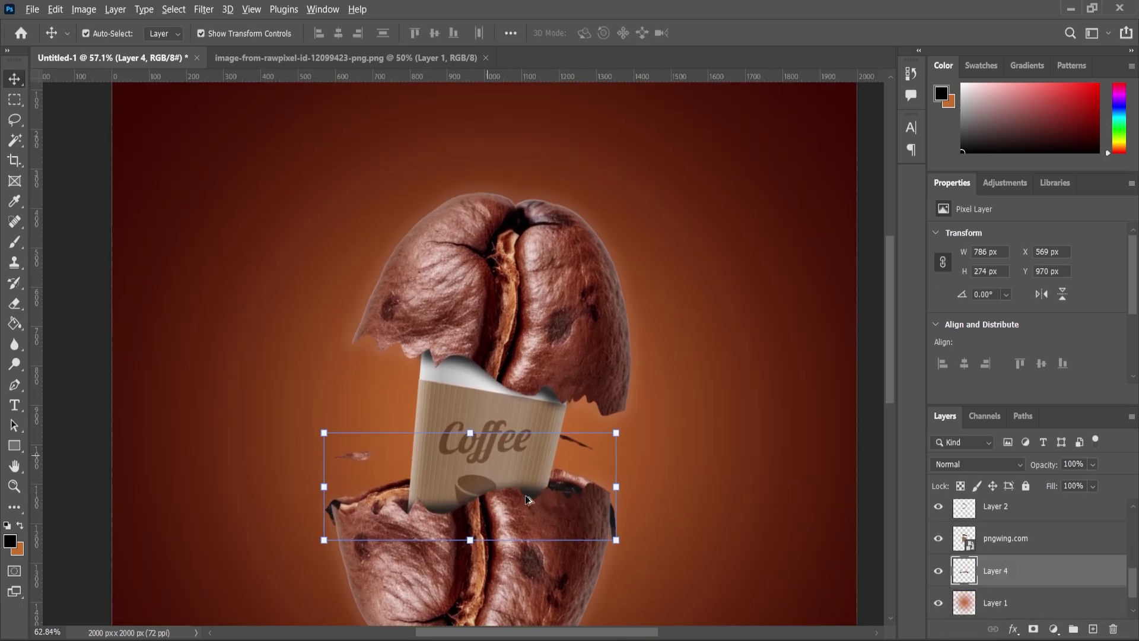
pyautogui.scroll(3, 504, 463)
pyautogui.hotkey('ctrl', 't')
pyautogui.moveTo(671, 396); pyautogui.dragTo(653, 402)
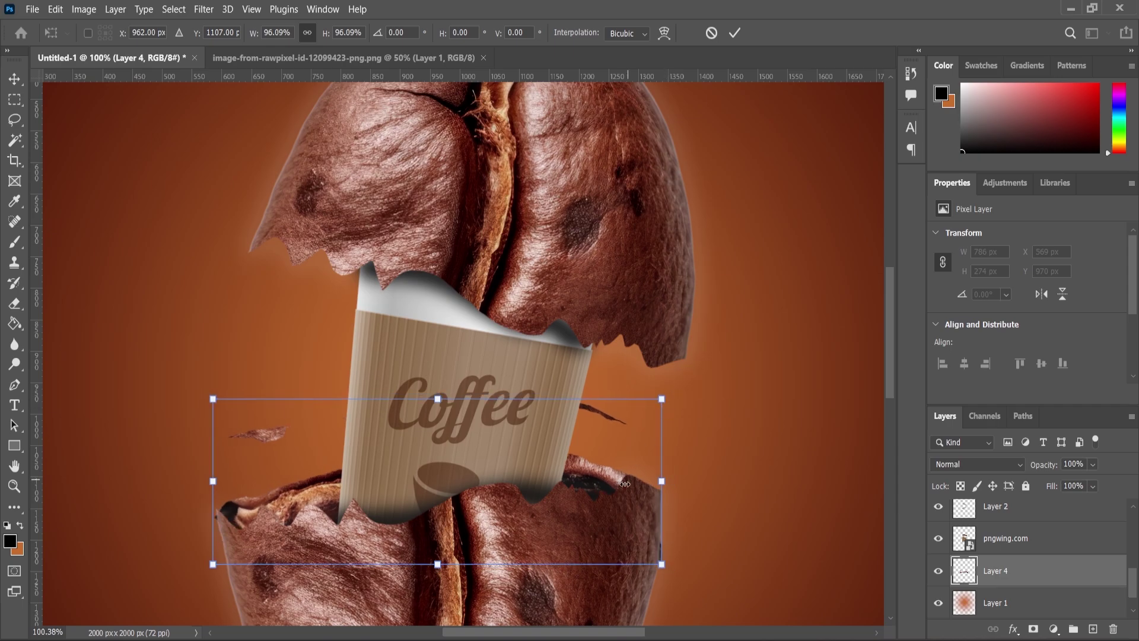
pyautogui.moveTo(607, 486); pyautogui.dragTo(616, 473)
pyautogui.press('Return')
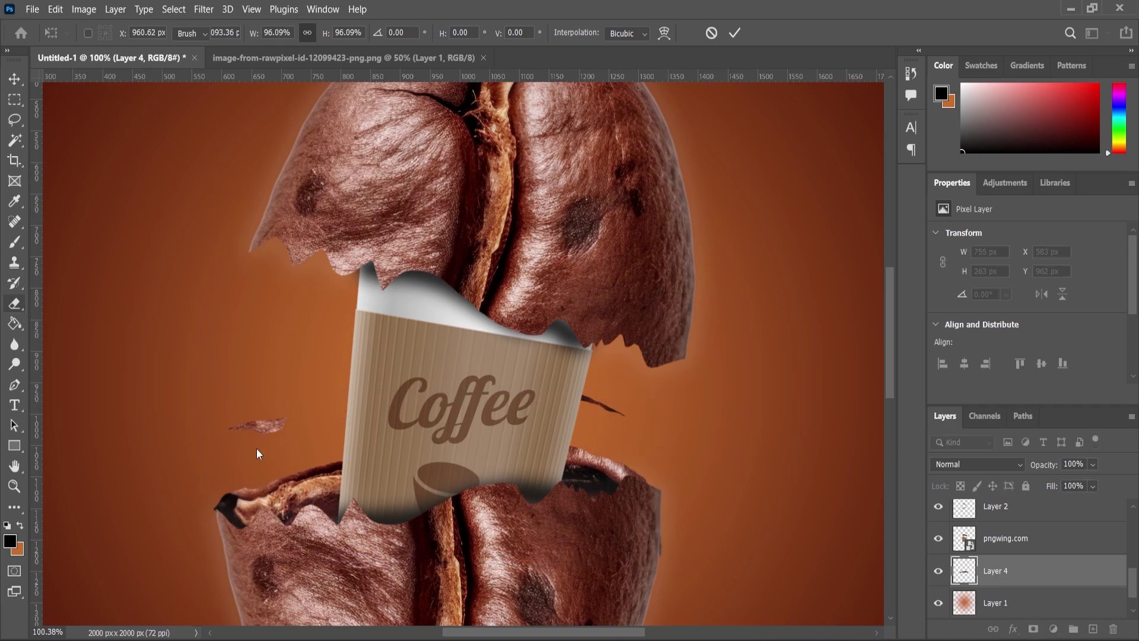
# Erase the stray flakes left and right of the cup with a smaller, soft 60 px eraser
pyautogui.press('e')
pyautogui.scroll(2, 254, 452)
pyautogui.click(237, 415)
pyautogui.moveTo(737, 382); pyautogui.dragTo(683, 377)
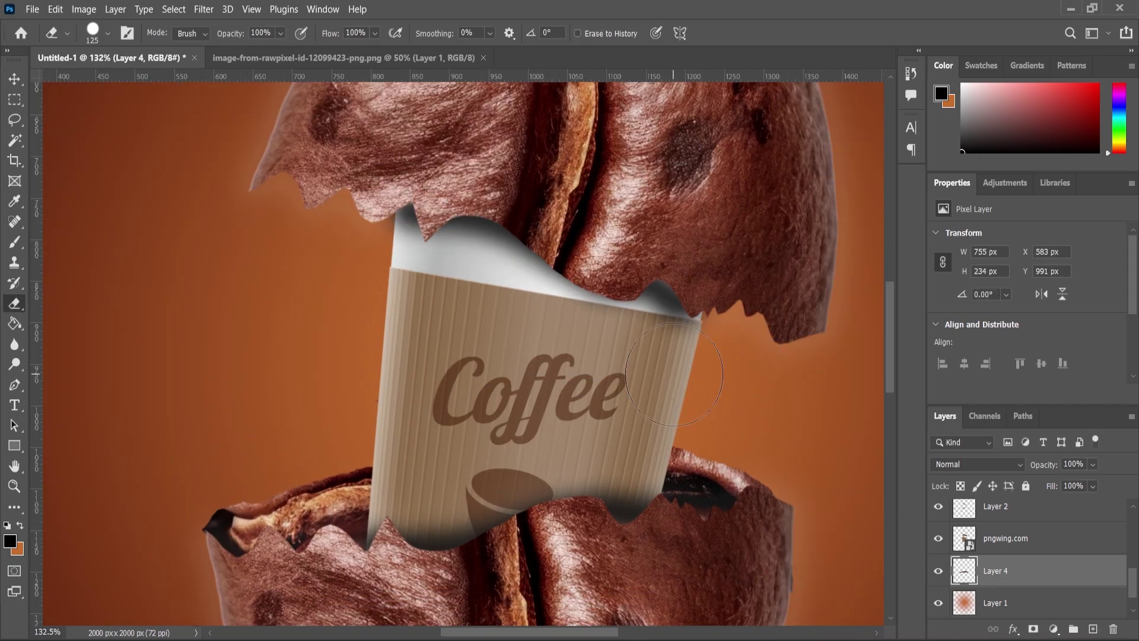
pyautogui.press('[')
pyautogui.press('[')
pyautogui.press('[')
pyautogui.scroll(1, 300, 418)
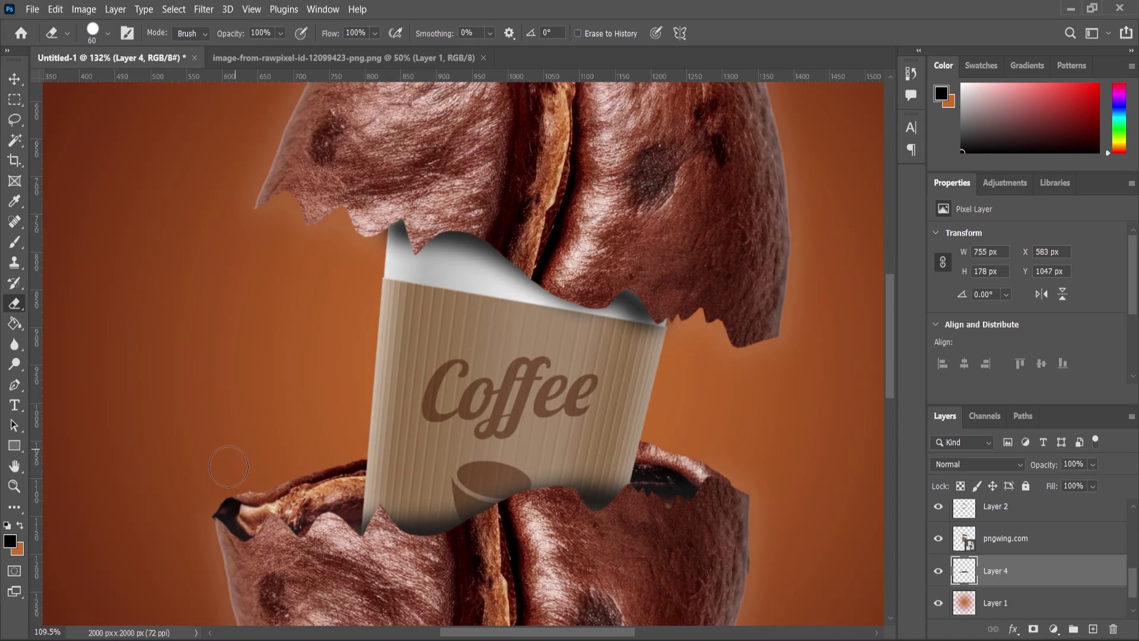
pyautogui.rightClick(363, 413)
pyautogui.press('Return')
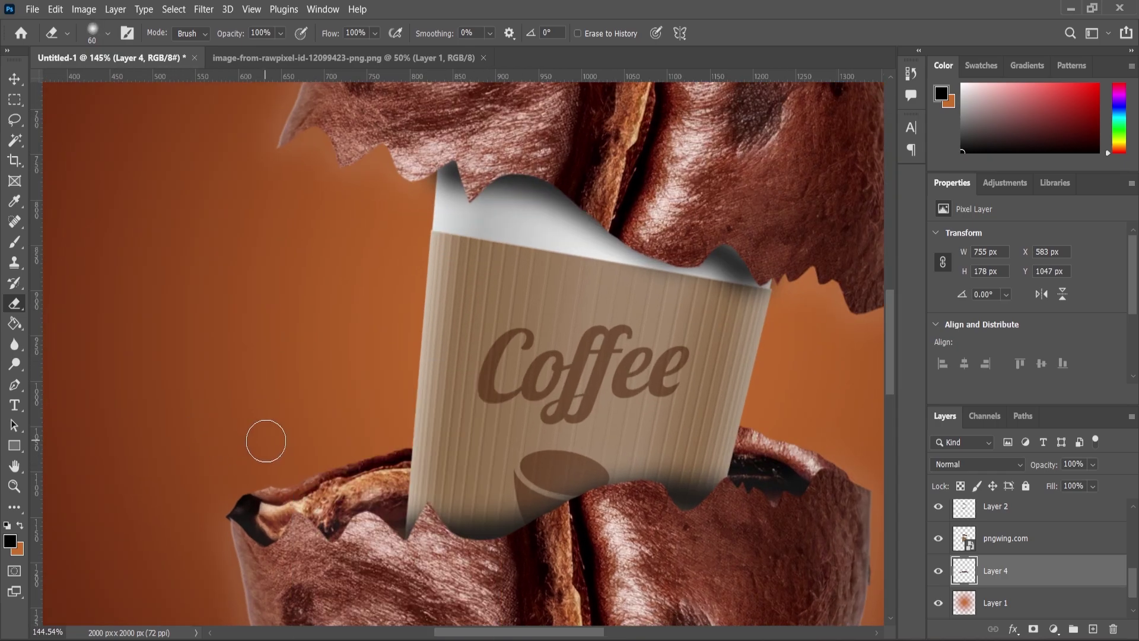
# Keep the eraser at 24% hardness
pyautogui.scroll(3, 244, 442)
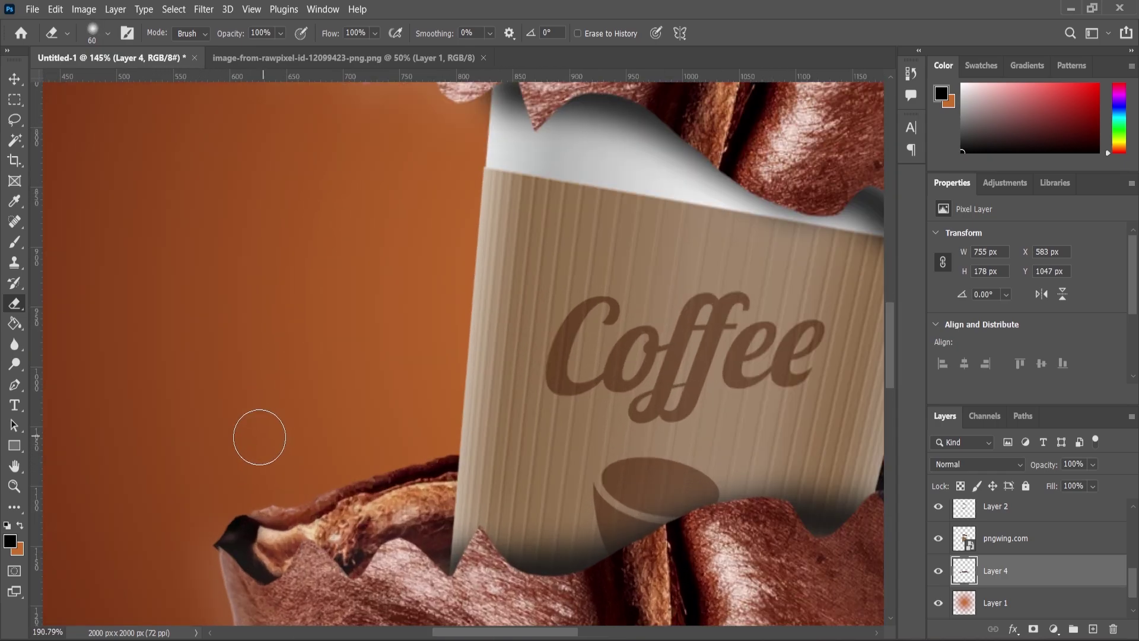
pyautogui.rightClick(259, 432)
pyautogui.press('Return')
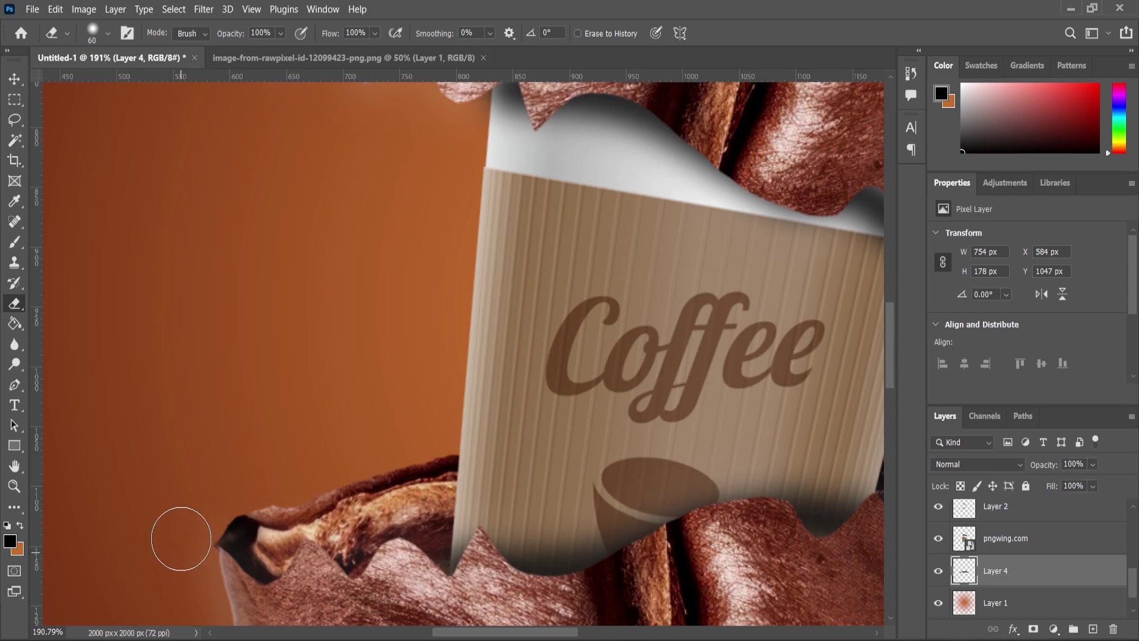
# Apply Levels to Layer 4 with input black 11, gamma 0.87 and white 247
pyautogui.scroll(-5, 179, 502)
pyautogui.click(14, 79)
pyautogui.click(84, 9)
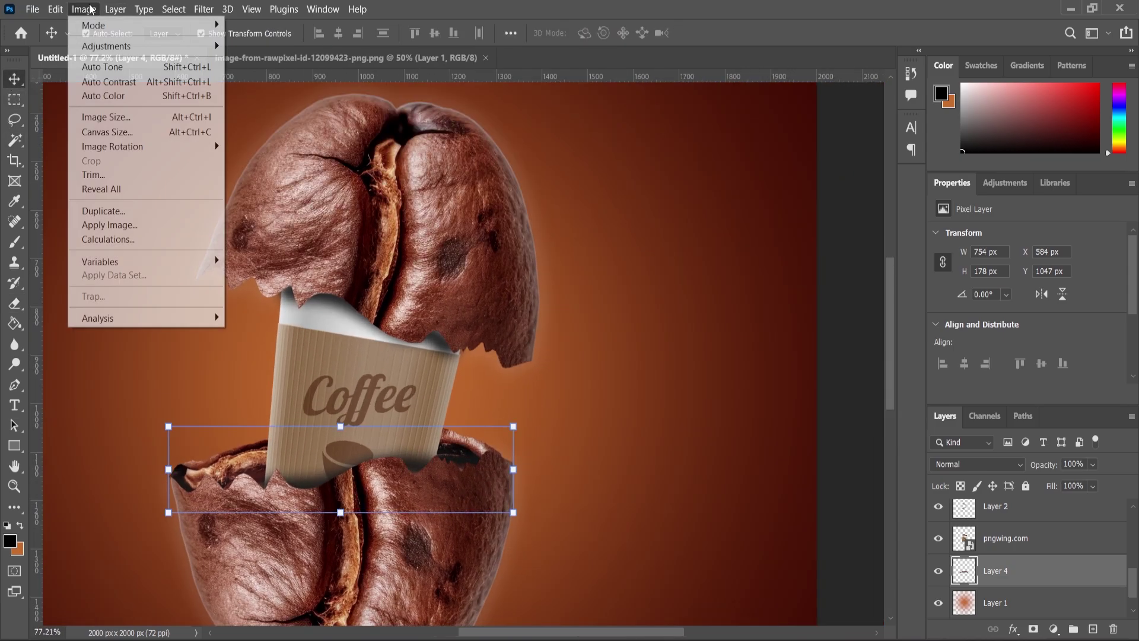
pyautogui.moveTo(102, 46)
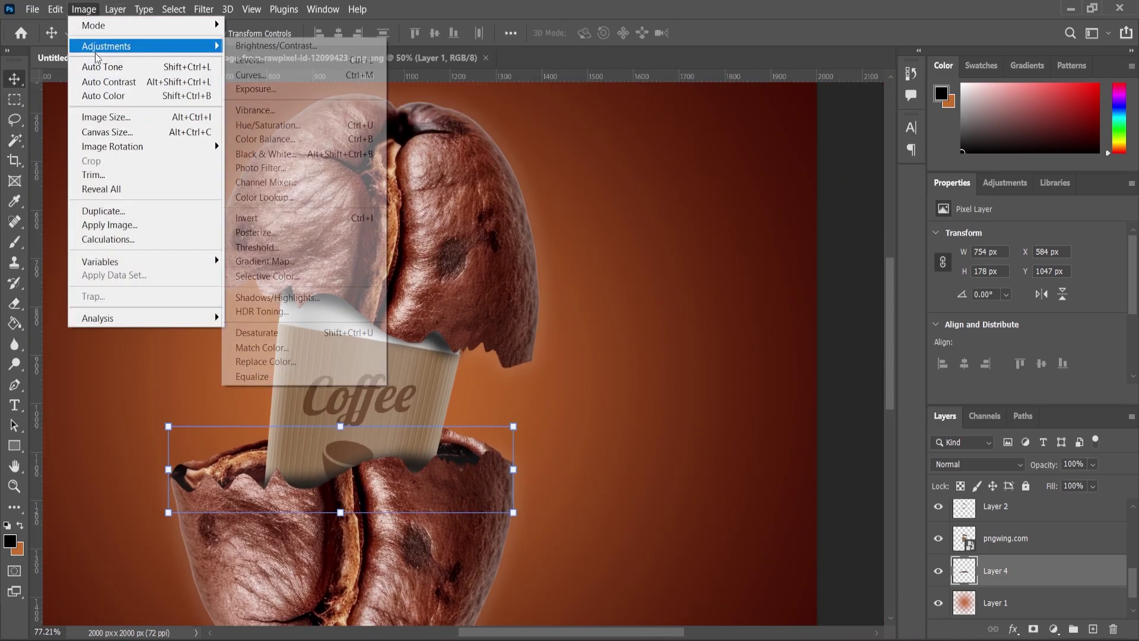
pyautogui.click(249, 121)
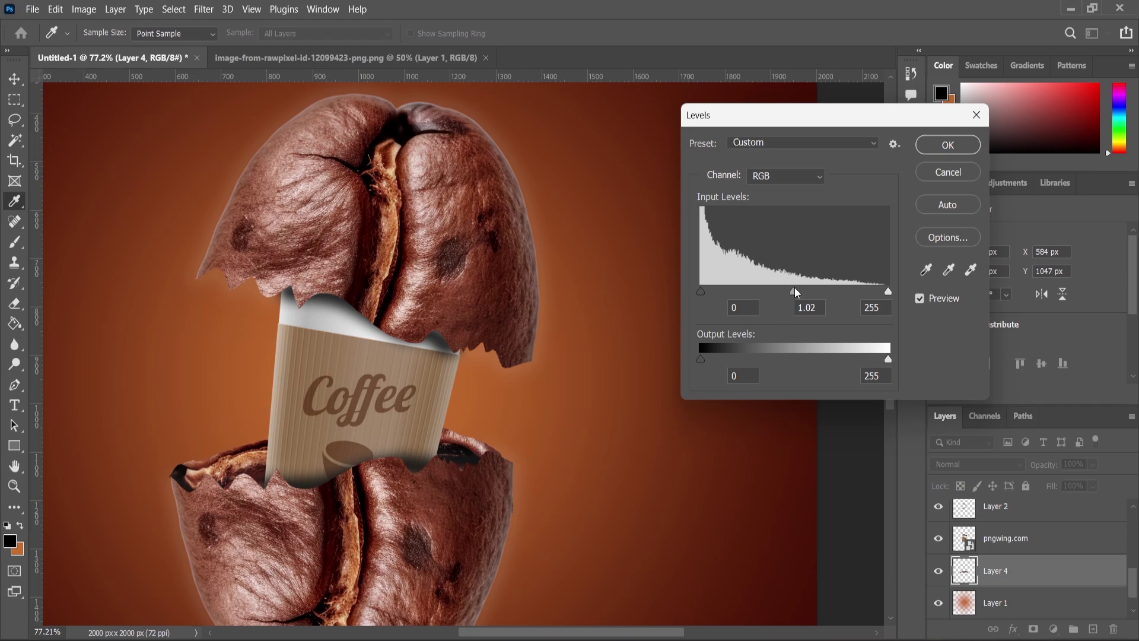
pyautogui.moveTo(700, 291); pyautogui.dragTo(709, 292)
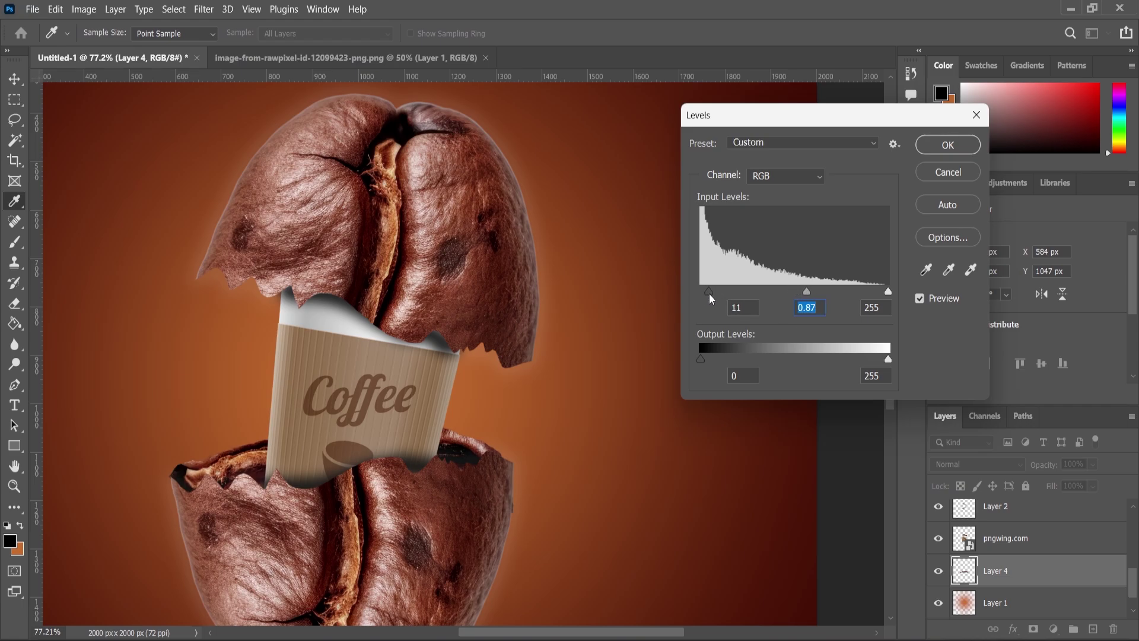
pyautogui.moveTo(888, 292); pyautogui.dragTo(882, 292)
pyautogui.press('Return')
# Nudge the Layer 4 strip down about 10 px
pyautogui.press('v')
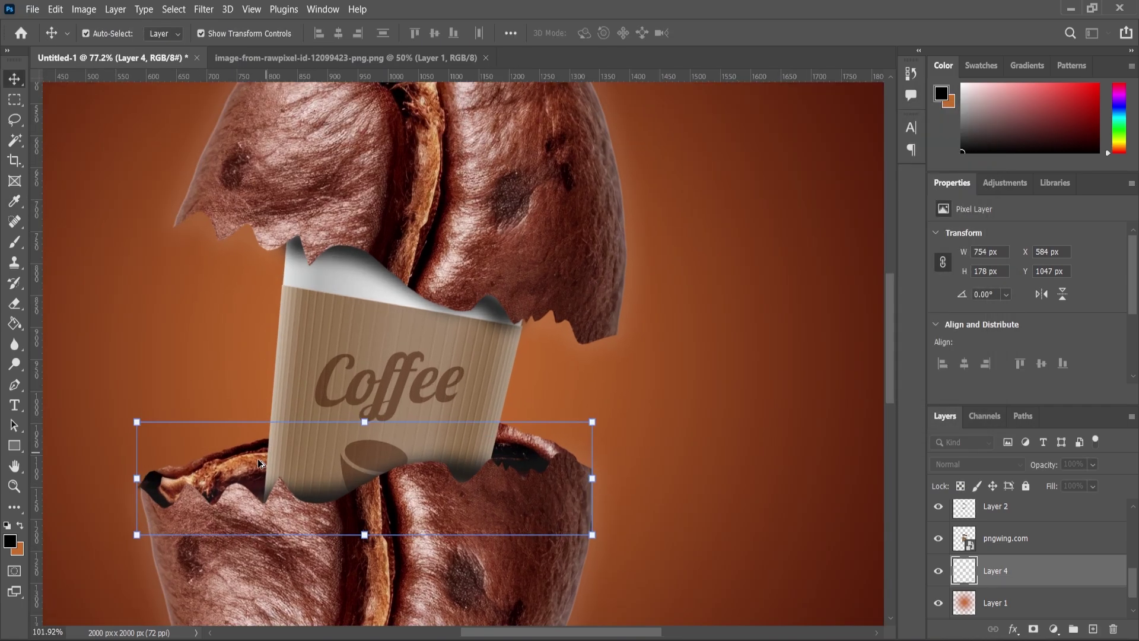
pyautogui.scroll(2, 267, 451)
pyautogui.moveTo(261, 430); pyautogui.dragTo(262, 437)
pyautogui.scroll(1, 561, 573)
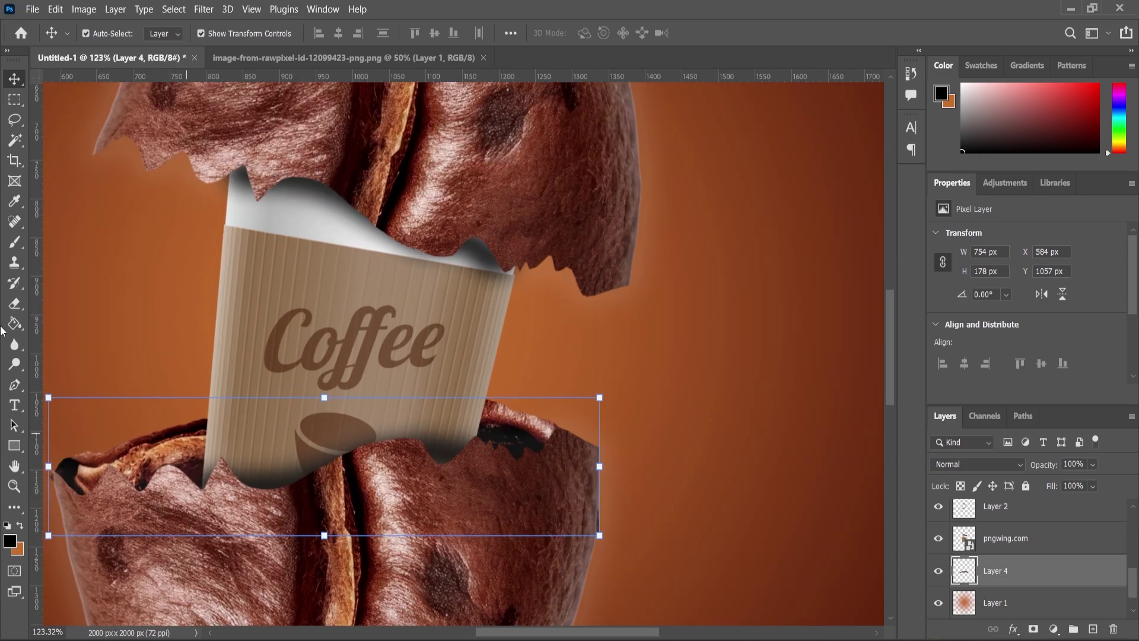
pyautogui.click(15, 303)
pyautogui.scroll(1, 605, 527)
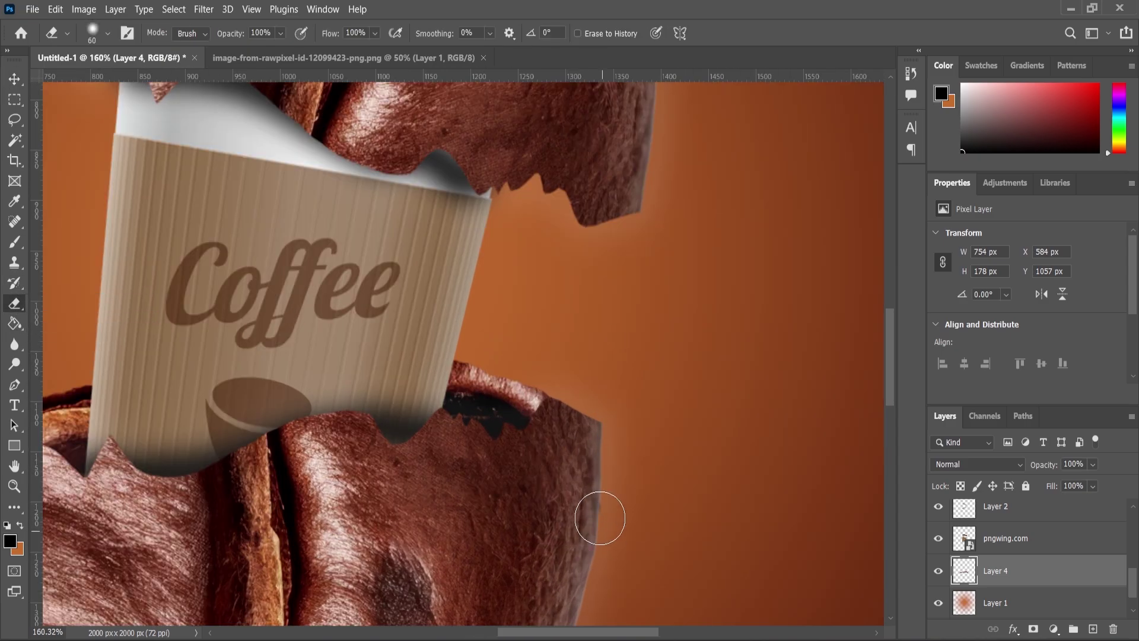
pyautogui.scroll(-4, 632, 482)
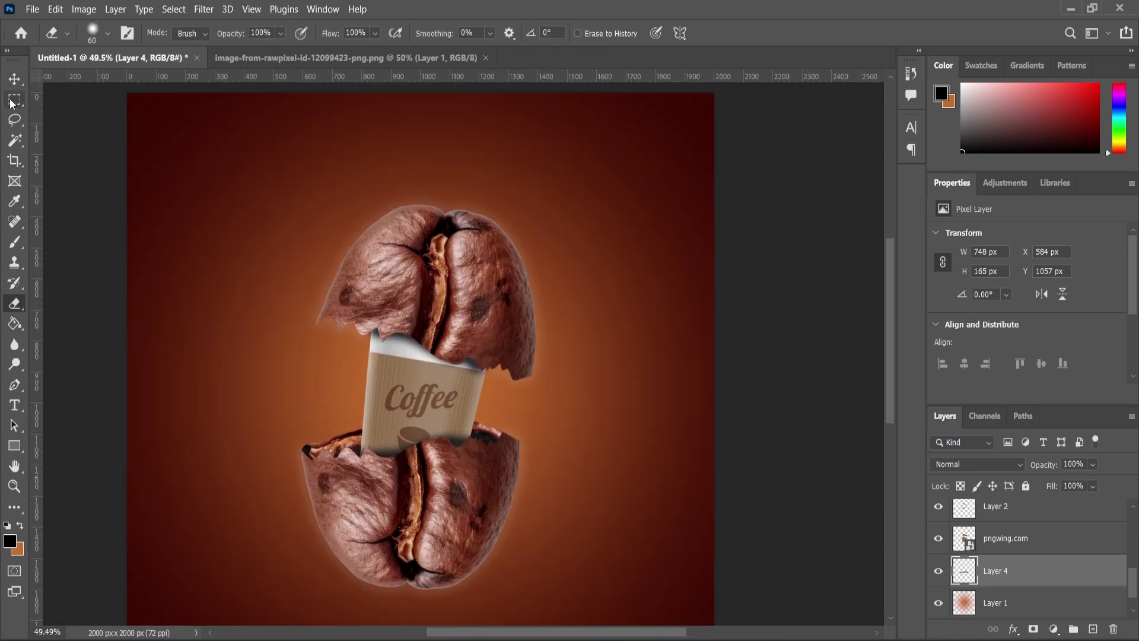
# Duplicate Layer 4, rotate the copy about -169° and fit it to the upper bean half's edge
pyautogui.press('v')
pyautogui.moveTo(995, 573); pyautogui.dragTo(1093, 629)
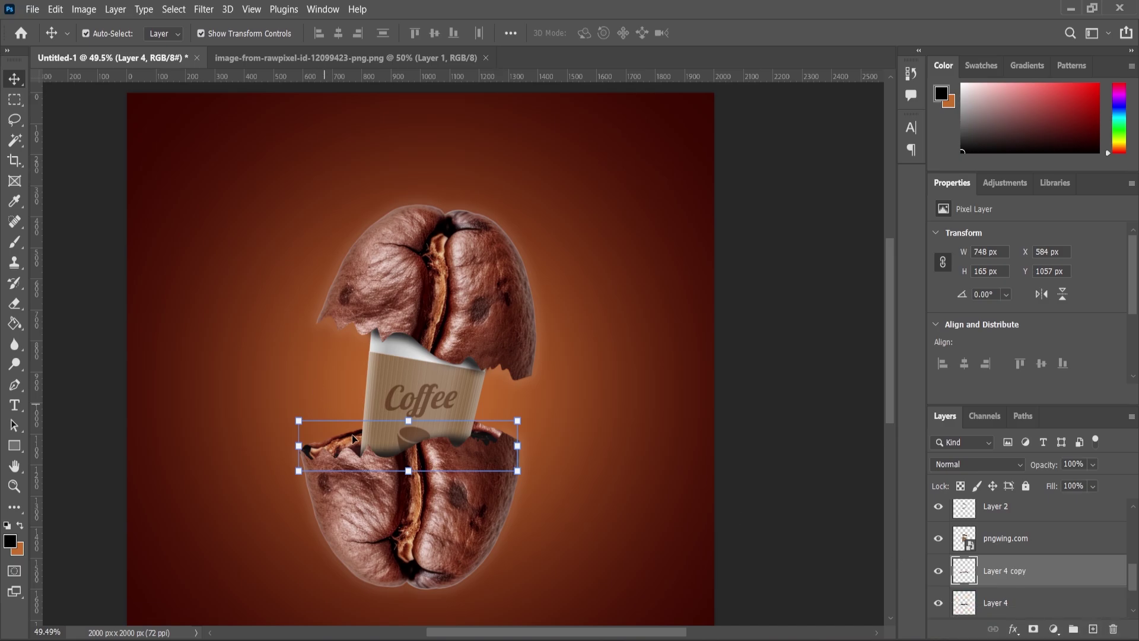
pyautogui.moveTo(350, 442); pyautogui.dragTo(349, 387)
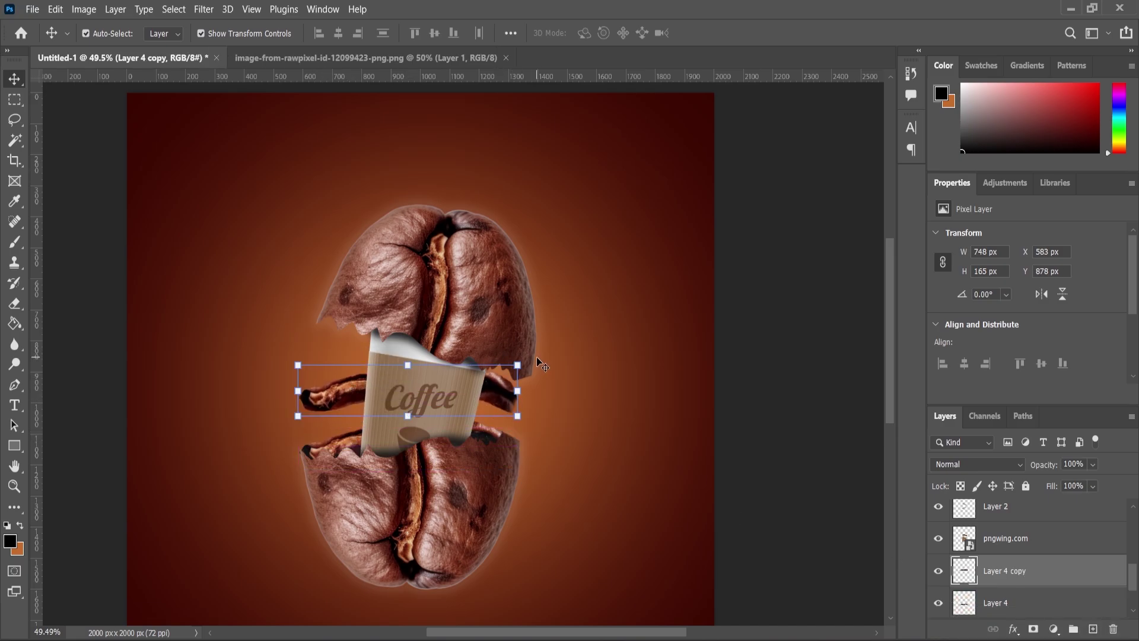
pyautogui.moveTo(537, 360); pyautogui.dragTo(272, 387)
pyautogui.moveTo(352, 392); pyautogui.dragTo(363, 368)
pyautogui.scroll(5, 365, 350)
pyautogui.moveTo(768, 504); pyautogui.dragTo(757, 528)
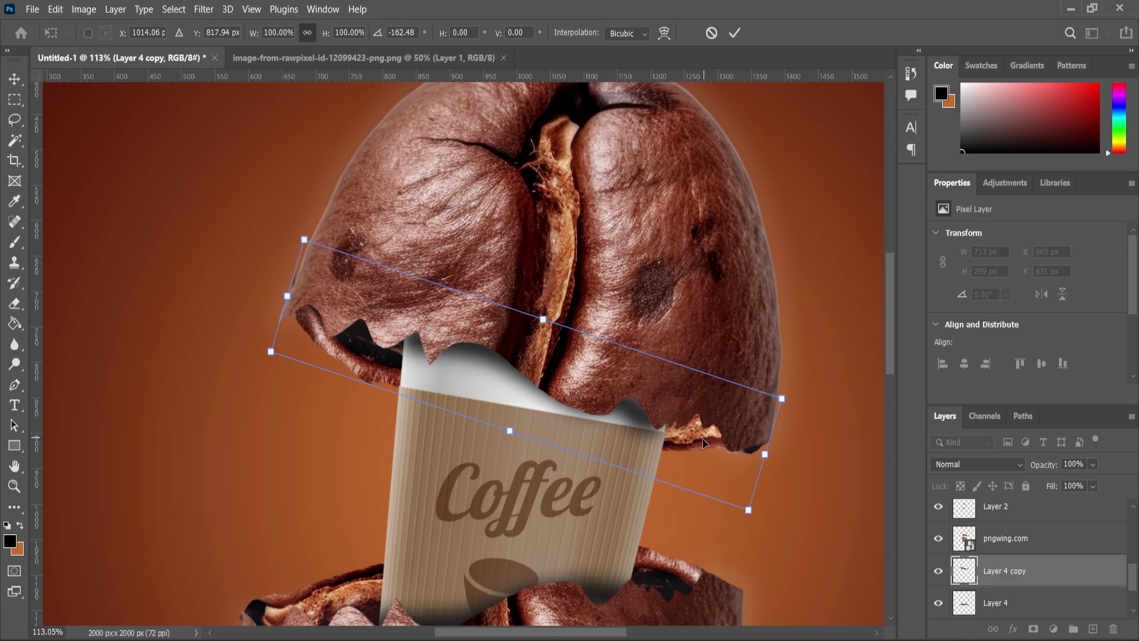
pyautogui.moveTo(703, 442); pyautogui.dragTo(703, 448)
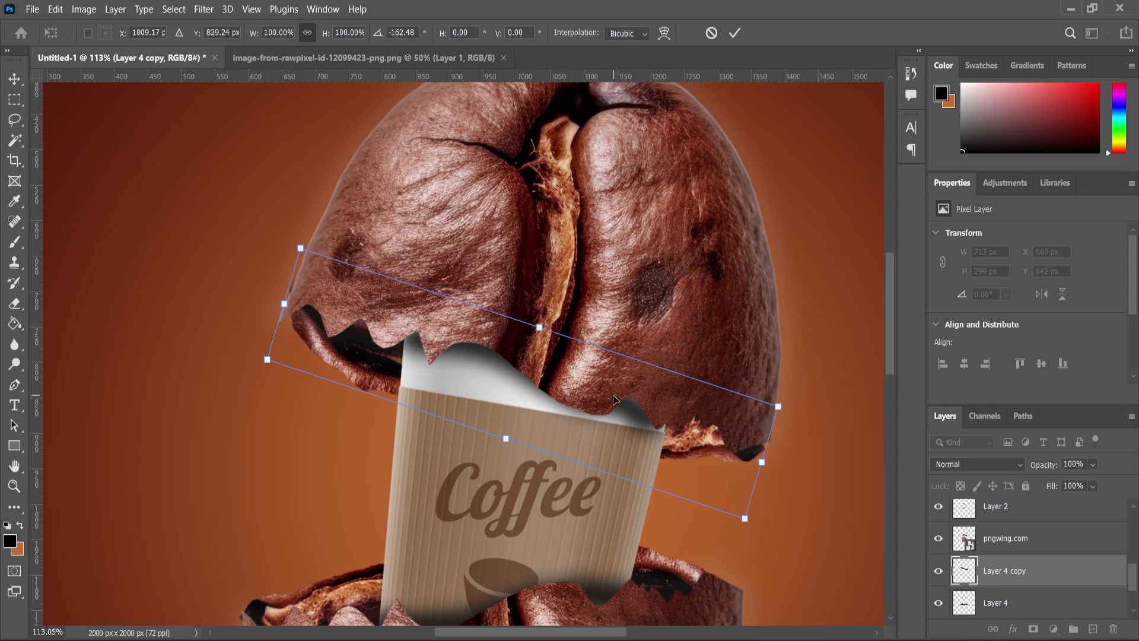
# Warp Layer 4 copy so its torn edge bends down over the cup rim
pyautogui.rightClick(414, 343)
pyautogui.click(418, 131)
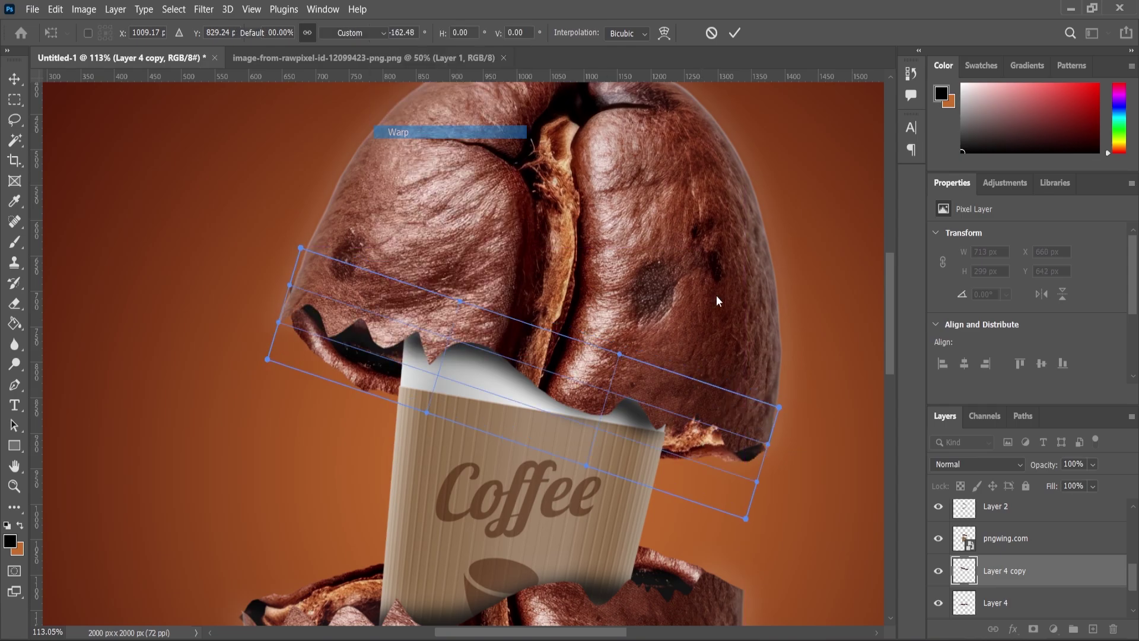
pyautogui.moveTo(769, 444); pyautogui.dragTo(770, 437)
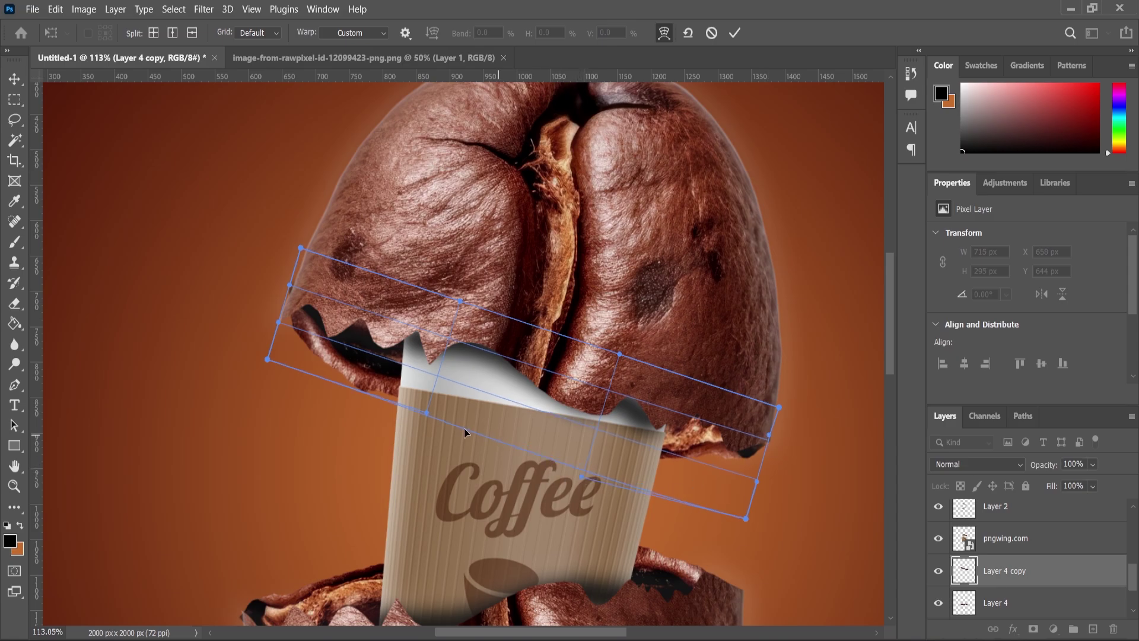
pyautogui.moveTo(419, 418); pyautogui.dragTo(408, 430)
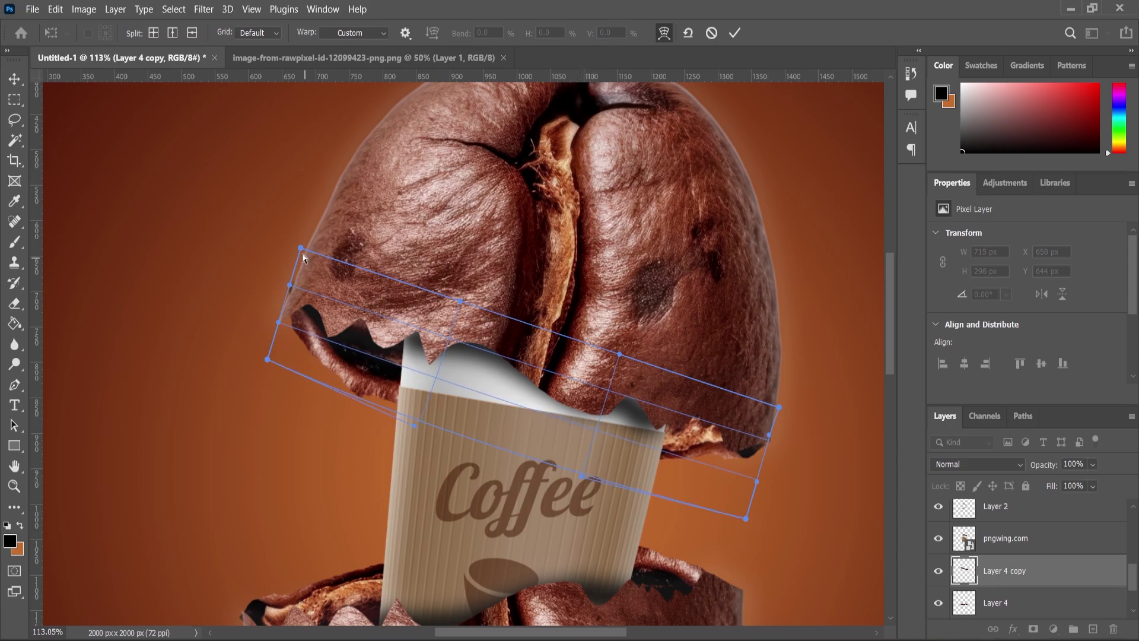
pyautogui.moveTo(307, 254); pyautogui.dragTo(315, 256)
pyautogui.scroll(-2, 407, 301)
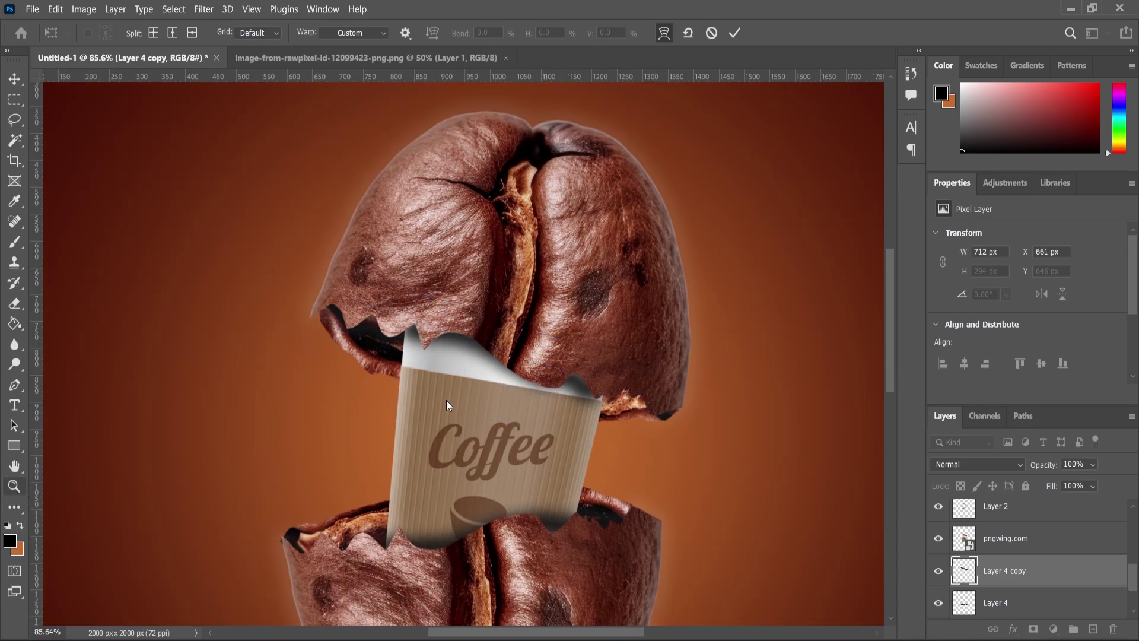
pyautogui.scroll(-5, 607, 498)
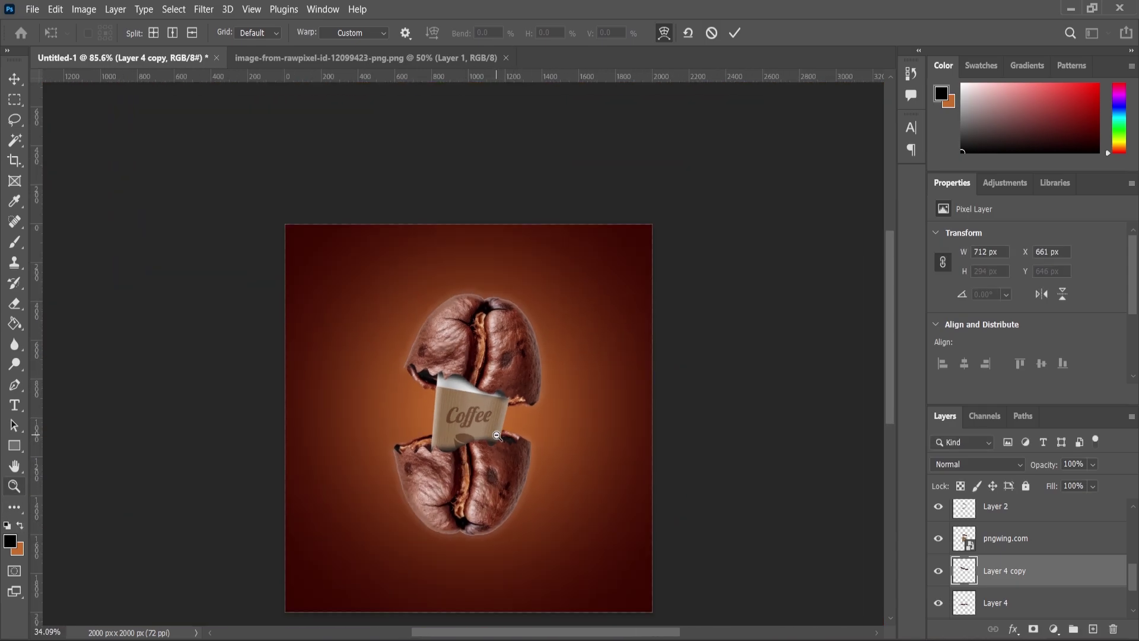
pyautogui.scroll(1, 475, 178)
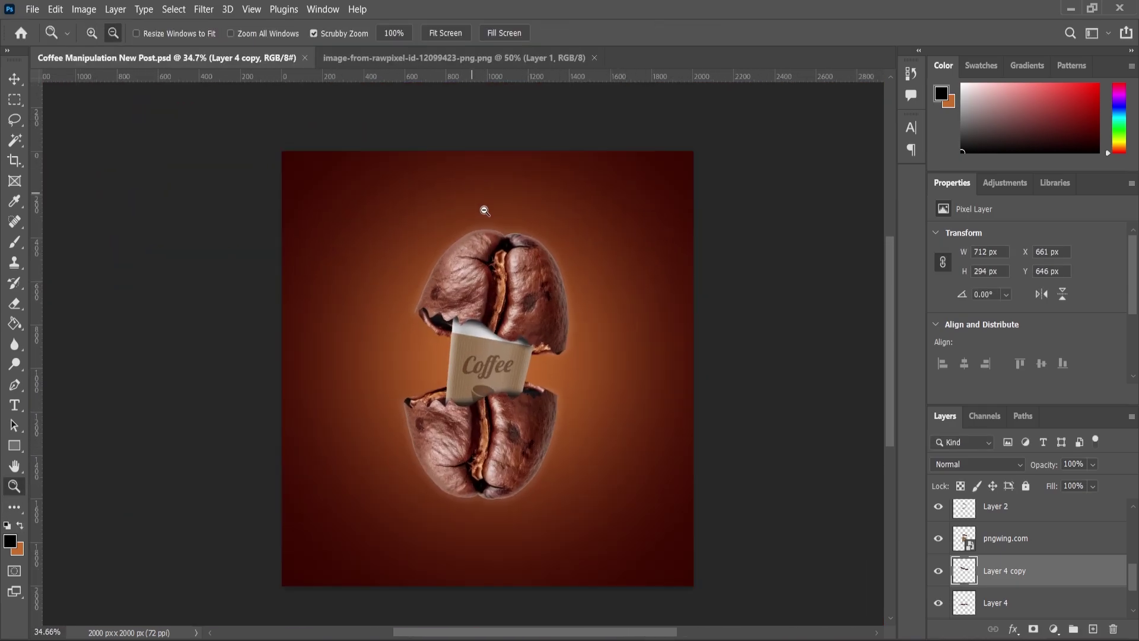
# Lock the gradient background layer (Layer 1) completely
pyautogui.rightClick(16, 329)
pyautogui.click(59, 321)
pyautogui.hotkey('alt', '[')
pyautogui.hotkey('alt', '[')
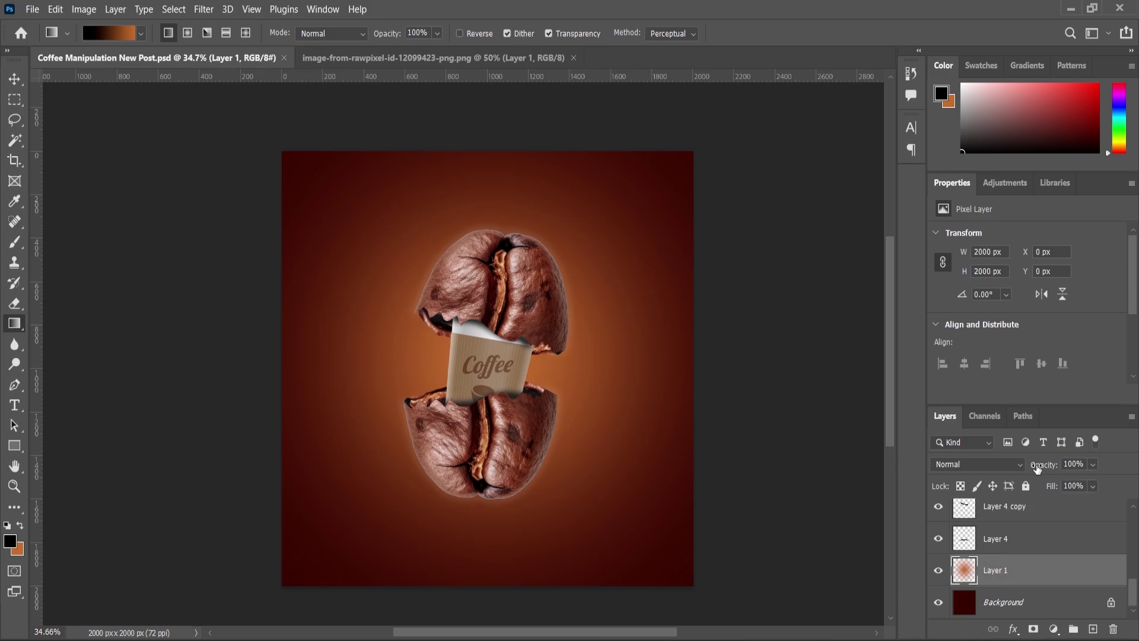
pyautogui.click(1026, 485)
# Select the bean and cup pieces together and shift them slightly down
pyautogui.click(15, 78)
pyautogui.moveTo(350, 199); pyautogui.dragTo(627, 523)
pyautogui.moveTo(529, 313); pyautogui.dragTo(536, 334)
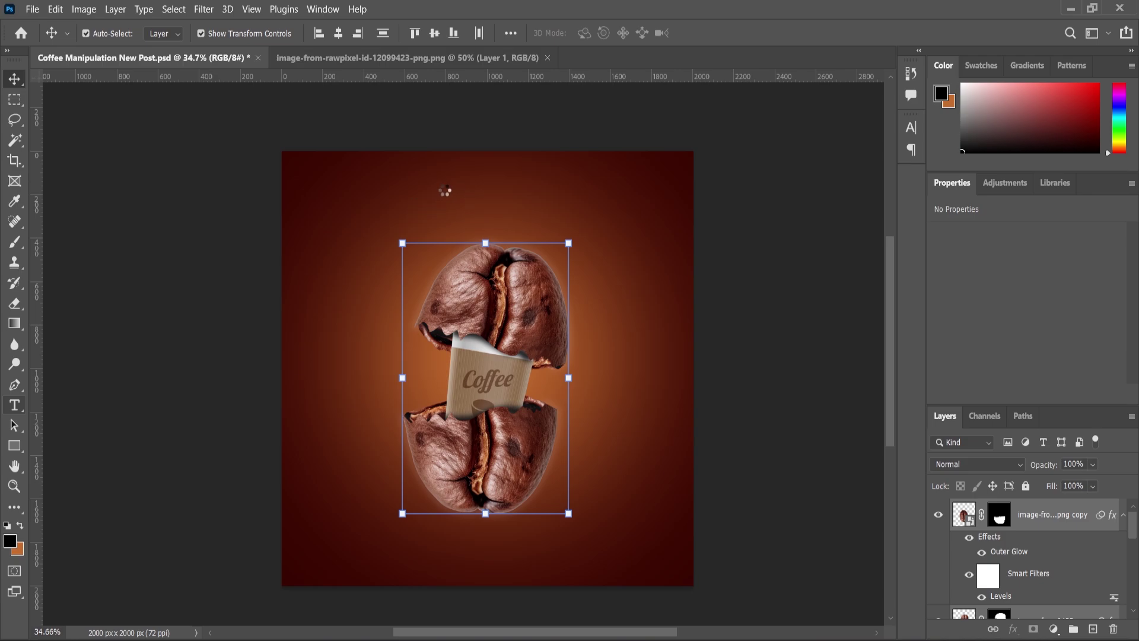
# Add a white 'The Tast Of' headline at 57 pt, tracking 0, with All Caps off
pyautogui.press('t')
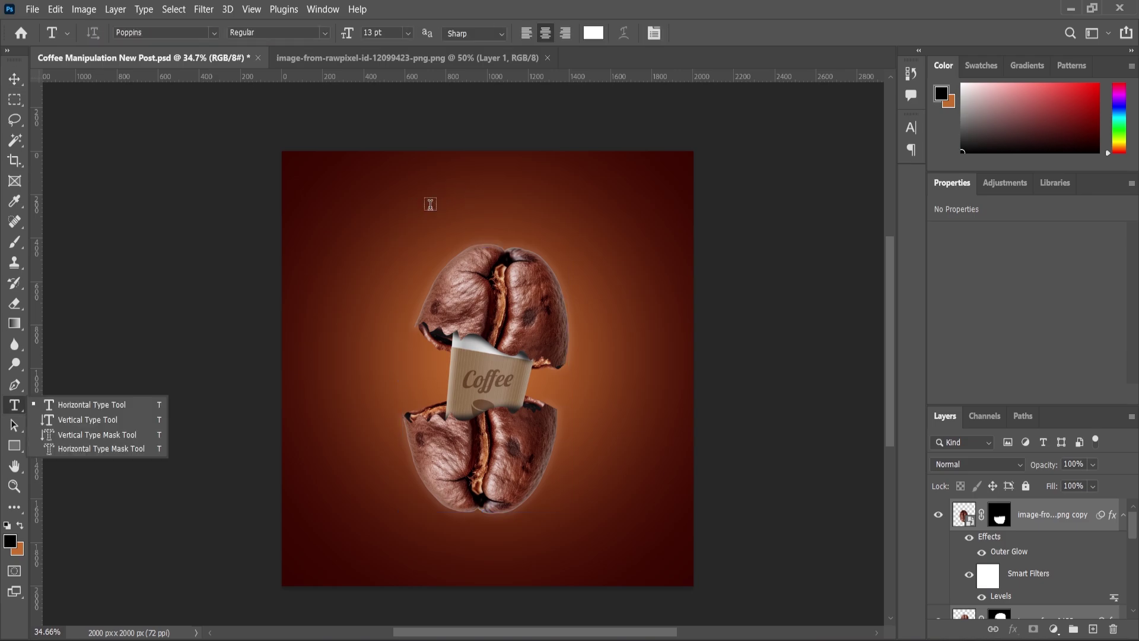
pyautogui.click(501, 228)
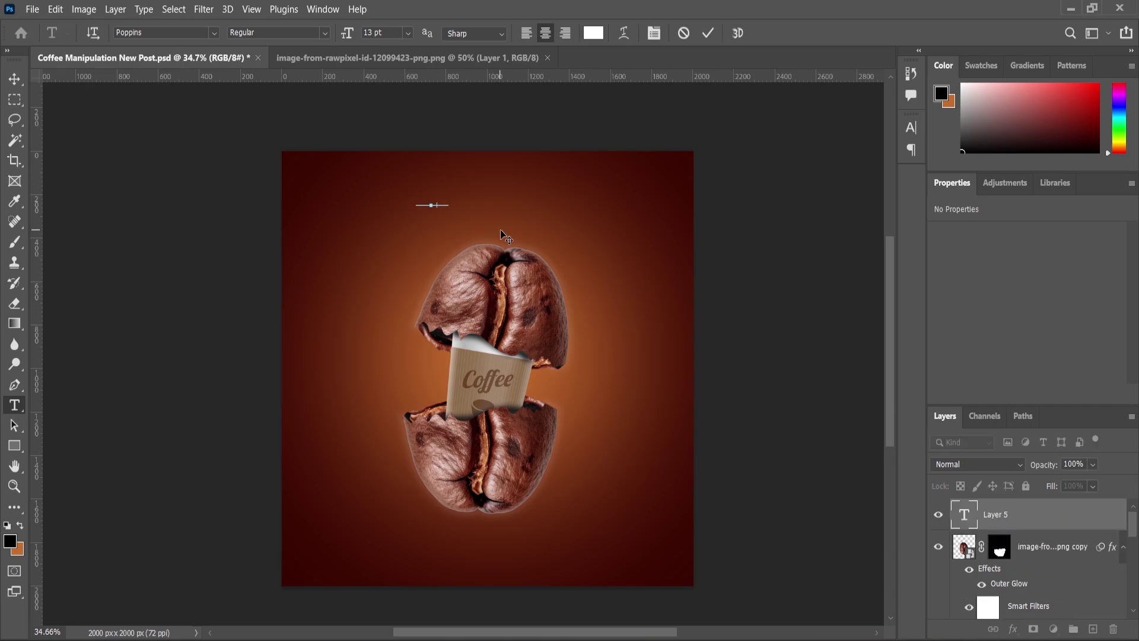
pyautogui.hotkey('ctrl', 'a')
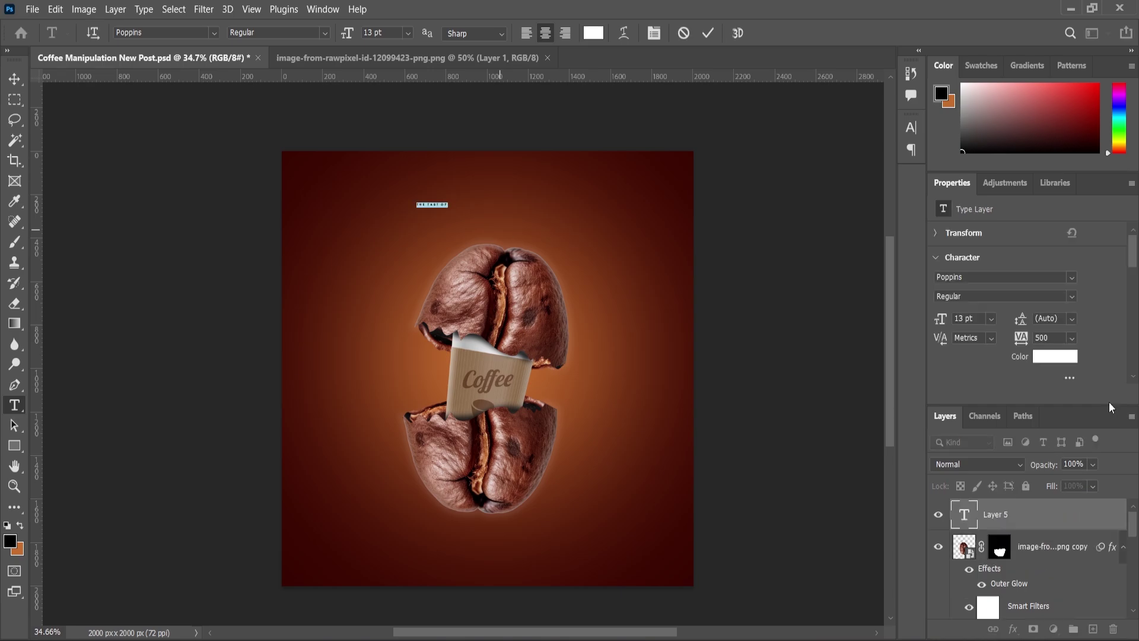
pyautogui.moveTo(944, 322); pyautogui.dragTo(977, 321)
pyautogui.click(1071, 338)
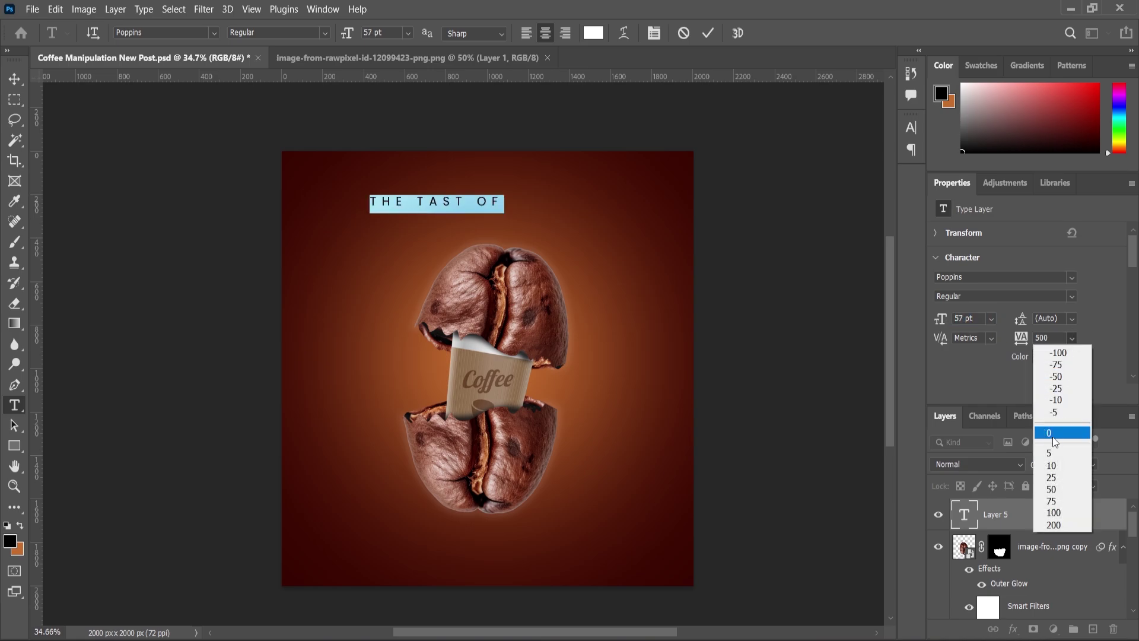
pyautogui.press('Return')
pyautogui.scroll(-3, 1008, 351)
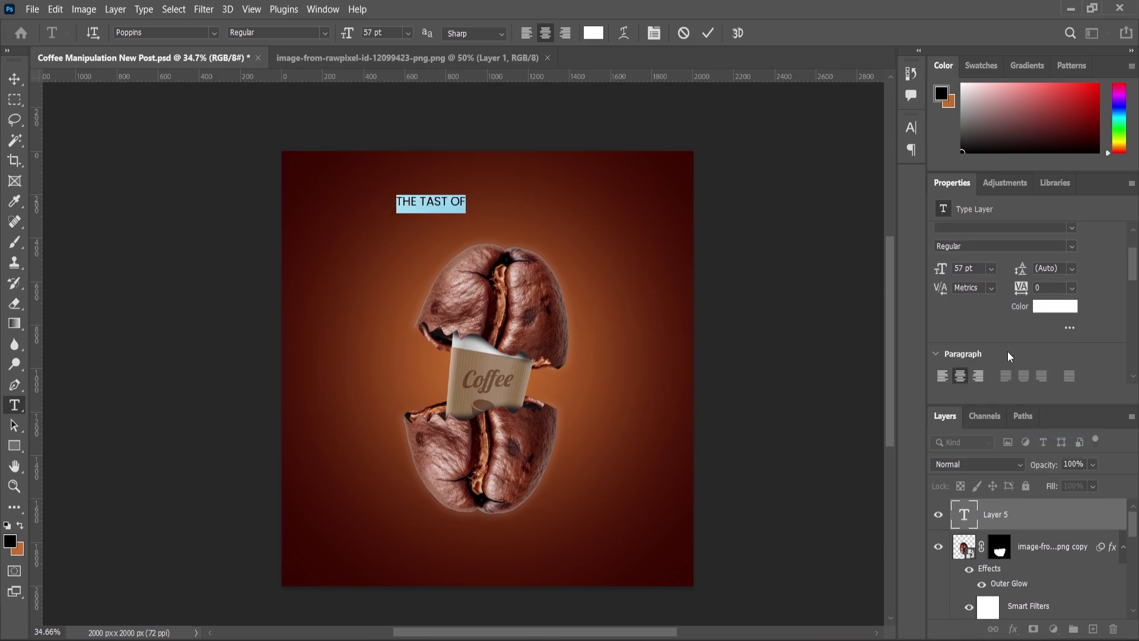
pyautogui.scroll(-2, 999, 354)
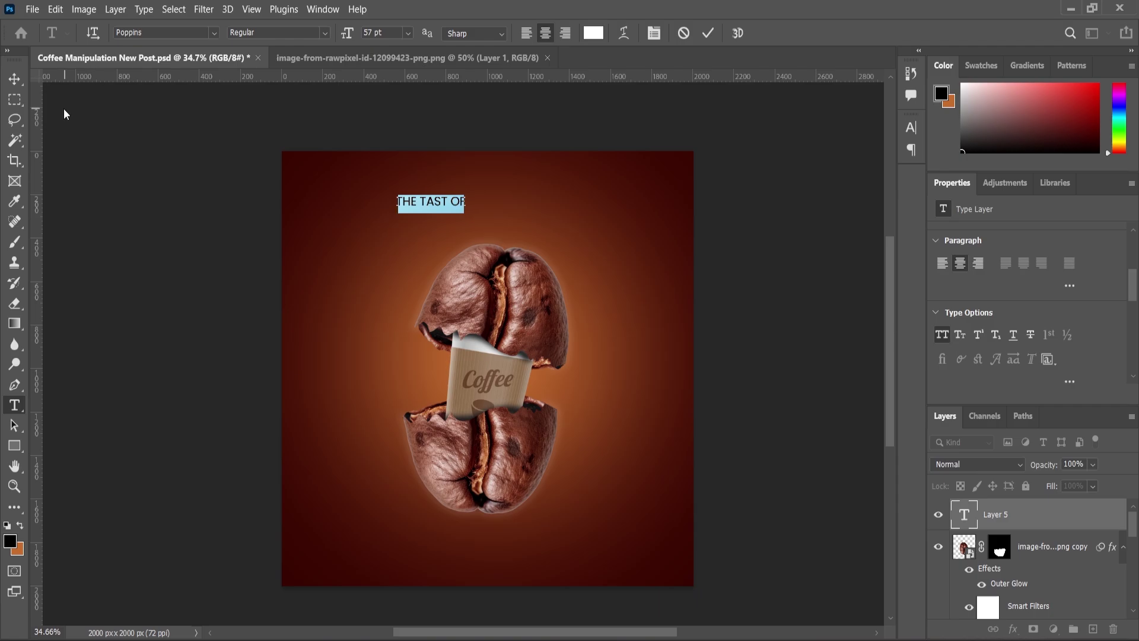
pyautogui.hotkey('ctrl', 'shift', 'k')
# Commit the headline and centre it horizontally near the top of the poster
pyautogui.click(15, 78)
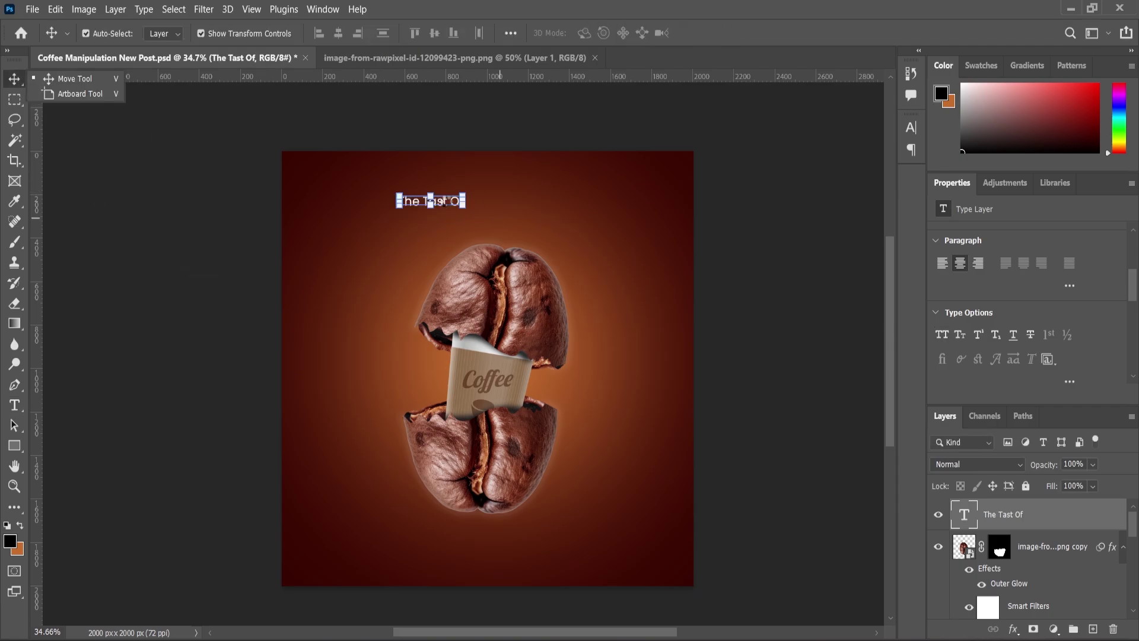
pyautogui.moveTo(442, 203); pyautogui.dragTo(505, 204)
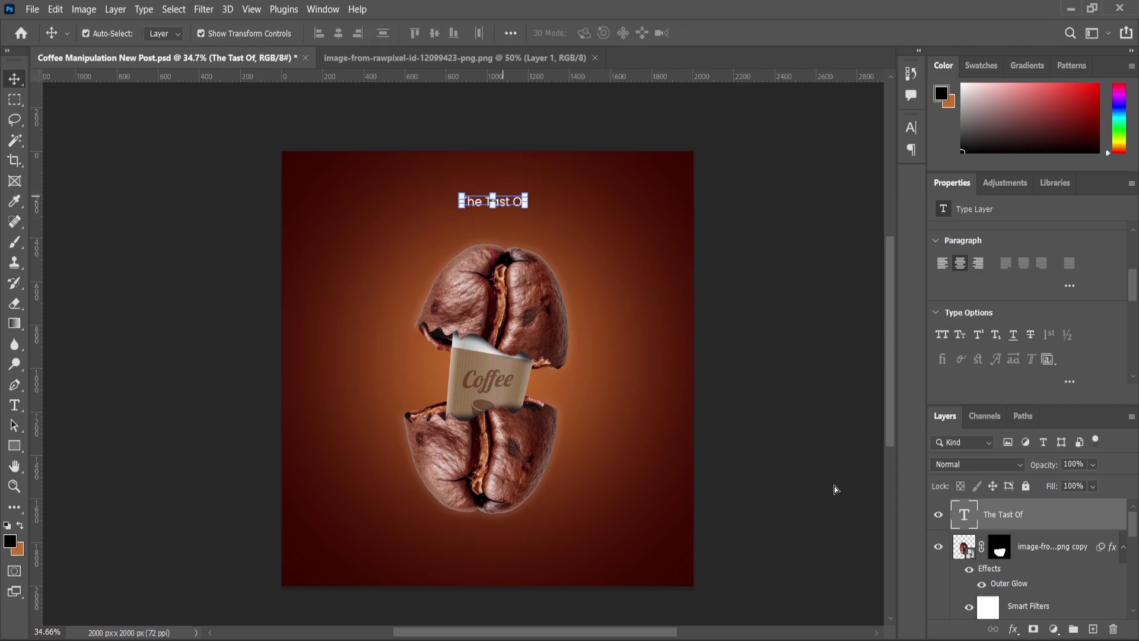
pyautogui.scroll(3, 451, 164)
pyautogui.scroll(2, 451, 165)
# Change the headline text to 'The real taste of'
pyautogui.press('t')
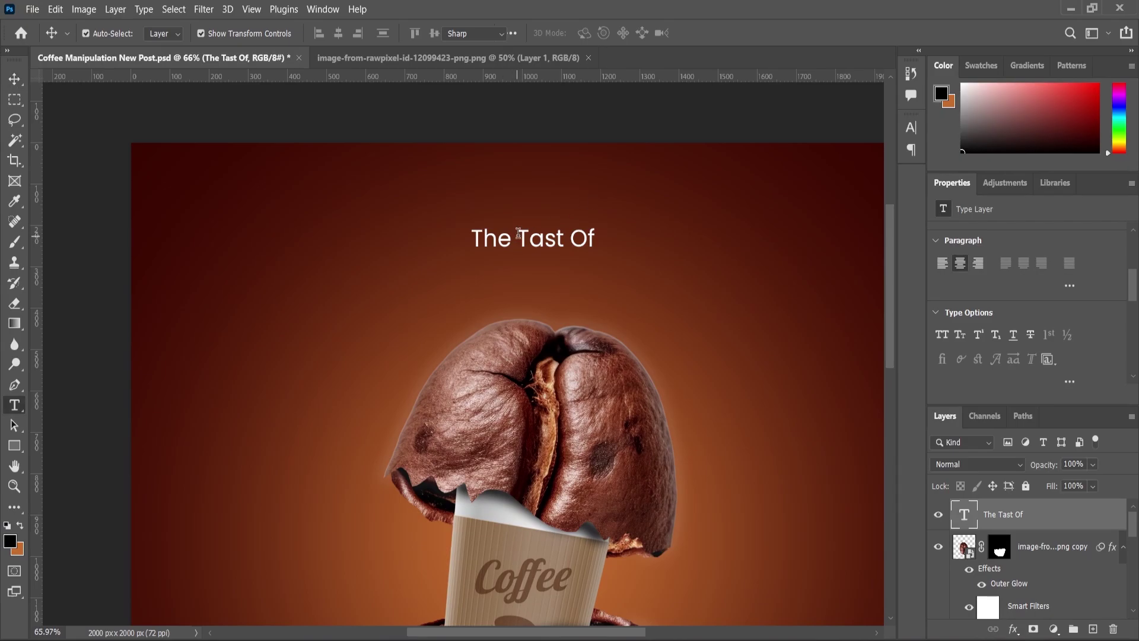
pyautogui.click(517, 242)
pyautogui.write('real tast ')
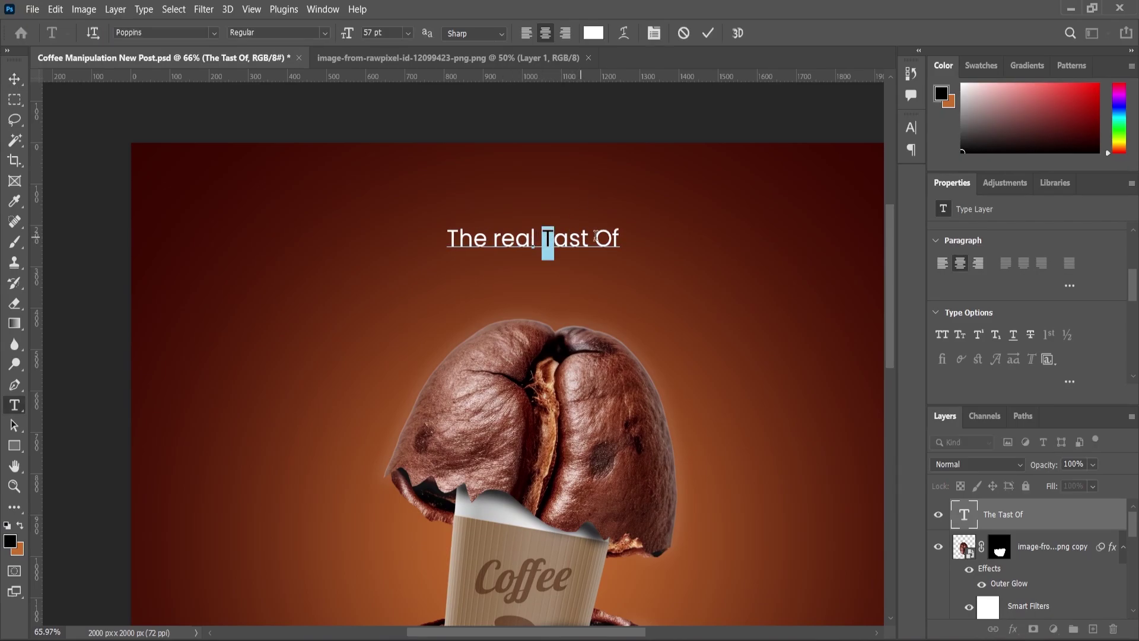
pyautogui.write('o')
pyautogui.press('Left')
pyautogui.press('Left')
pyautogui.press('Left')
pyautogui.press('Left')
pyautogui.press('Left')
pyautogui.press('BackSpace')
pyautogui.write('t')
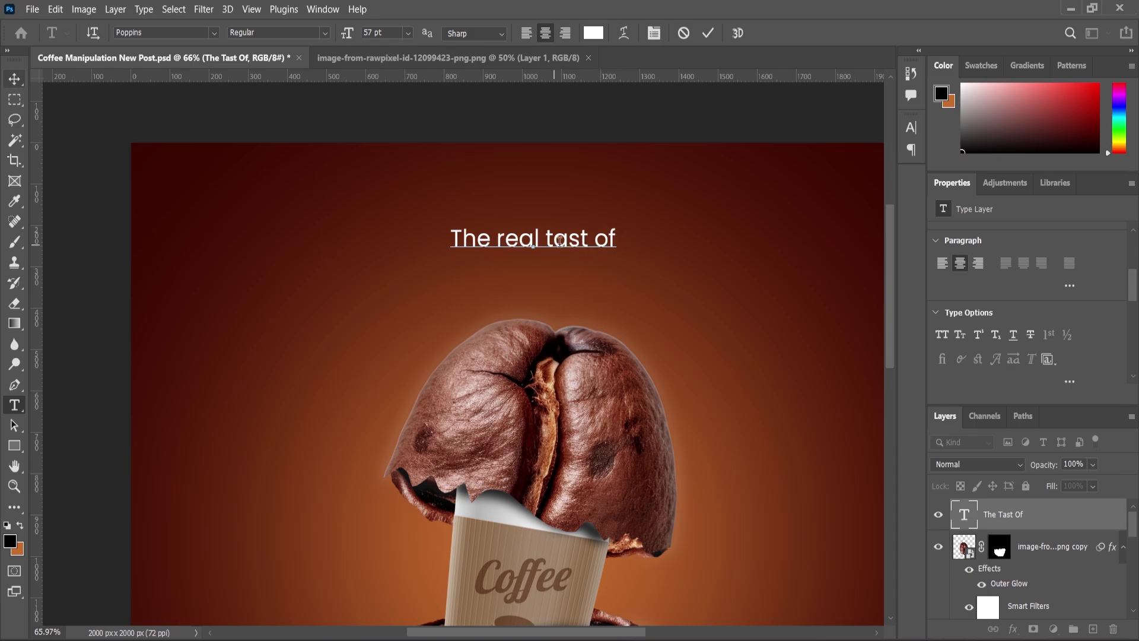
pyautogui.write('e')
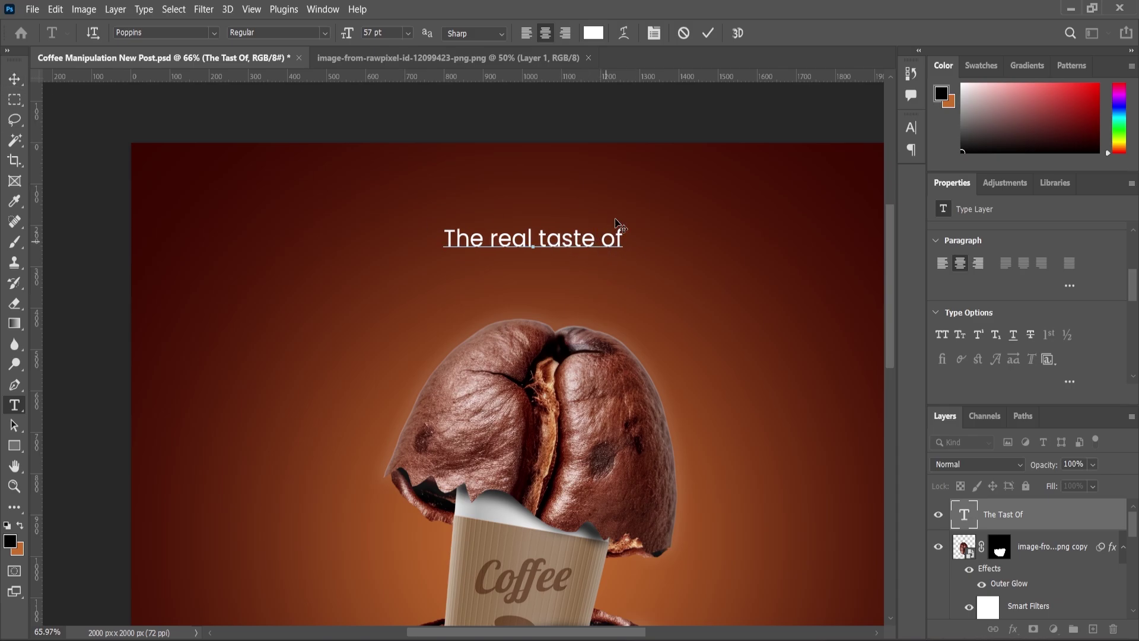
pyautogui.click(18, 85)
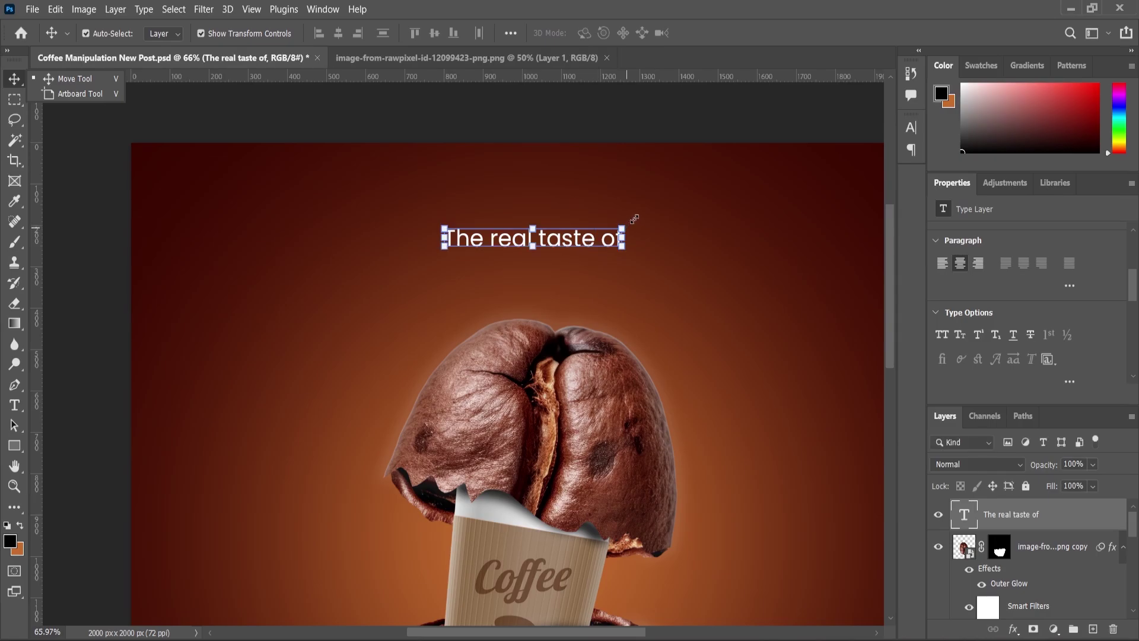
# Enlarge the headline to about 109% and nudge it slightly left
pyautogui.moveTo(622, 229); pyautogui.dragTo(631, 225)
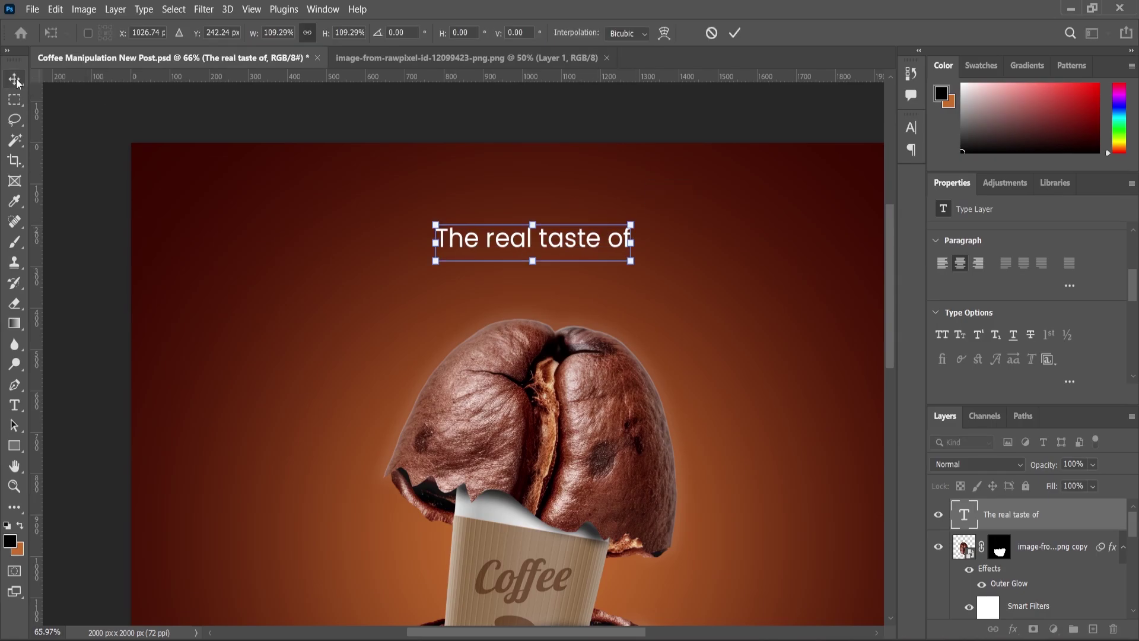
pyautogui.press('Return')
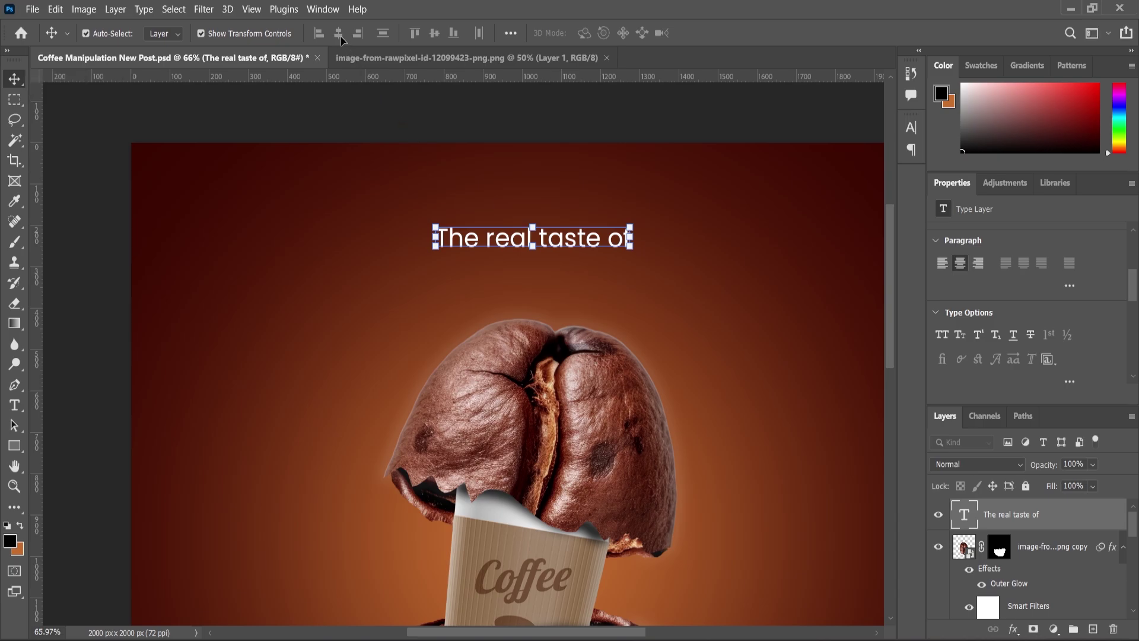
pyautogui.hotkey('ctrl', 'a')
pyautogui.moveTo(501, 178); pyautogui.dragTo(497, 178)
pyautogui.hotkey('ctrl', 'd')
# Duplicate the headline just below it and retype the copy as 'Coffee'
pyautogui.moveTo(1004, 521); pyautogui.dragTo(1092, 629)
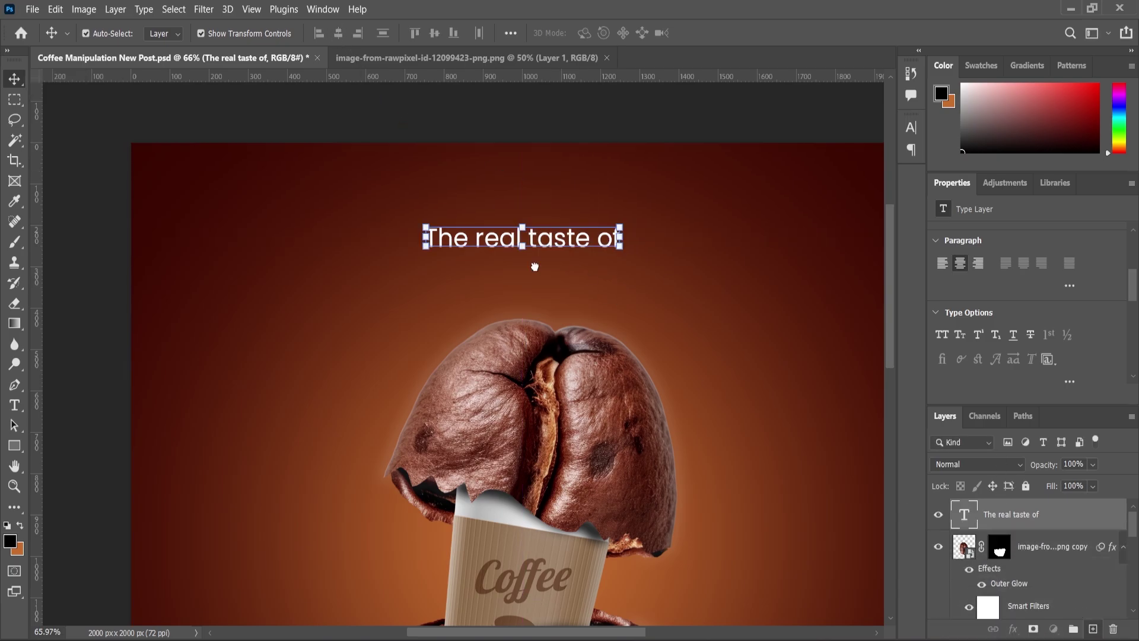
pyautogui.moveTo(553, 243); pyautogui.dragTo(556, 275)
pyautogui.doubleClick(555, 271)
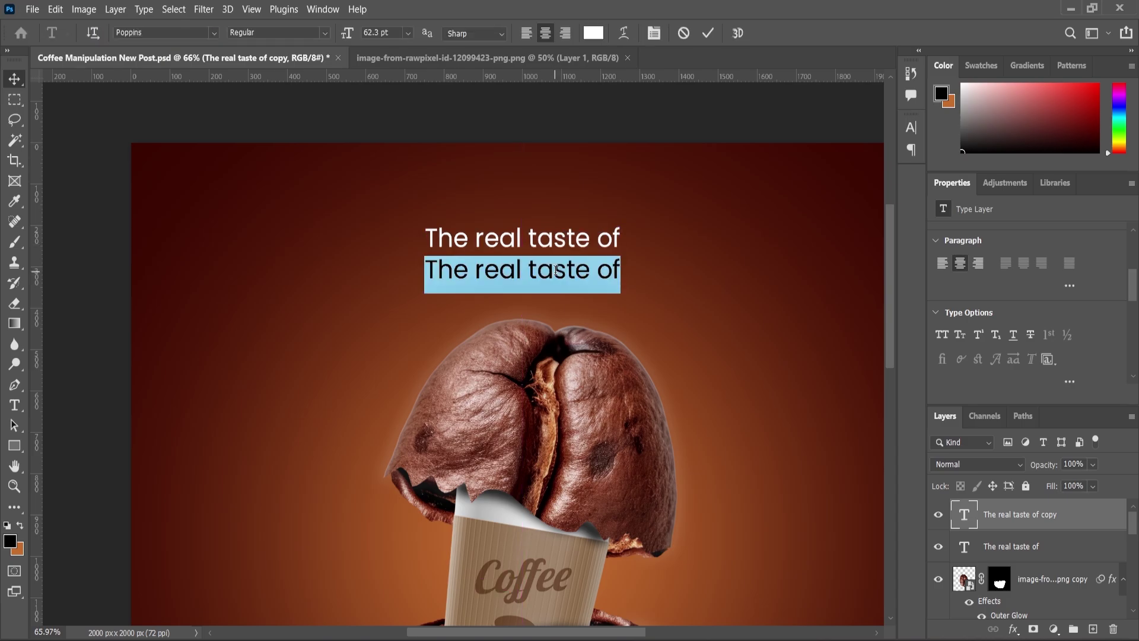
pyautogui.write('Coff')
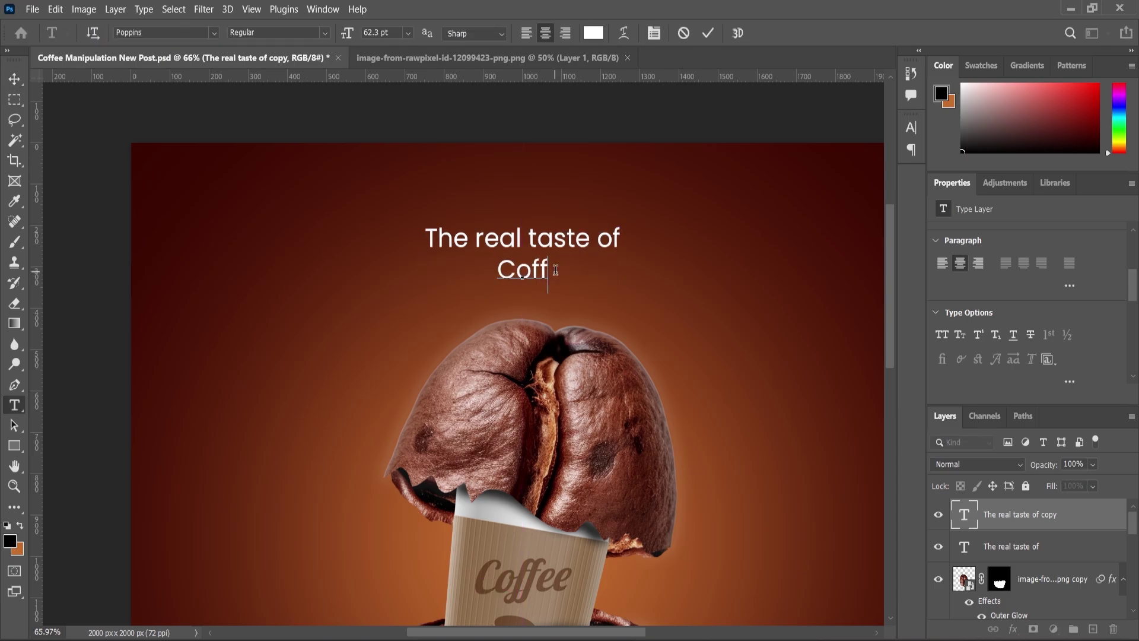
pyautogui.write('ee')
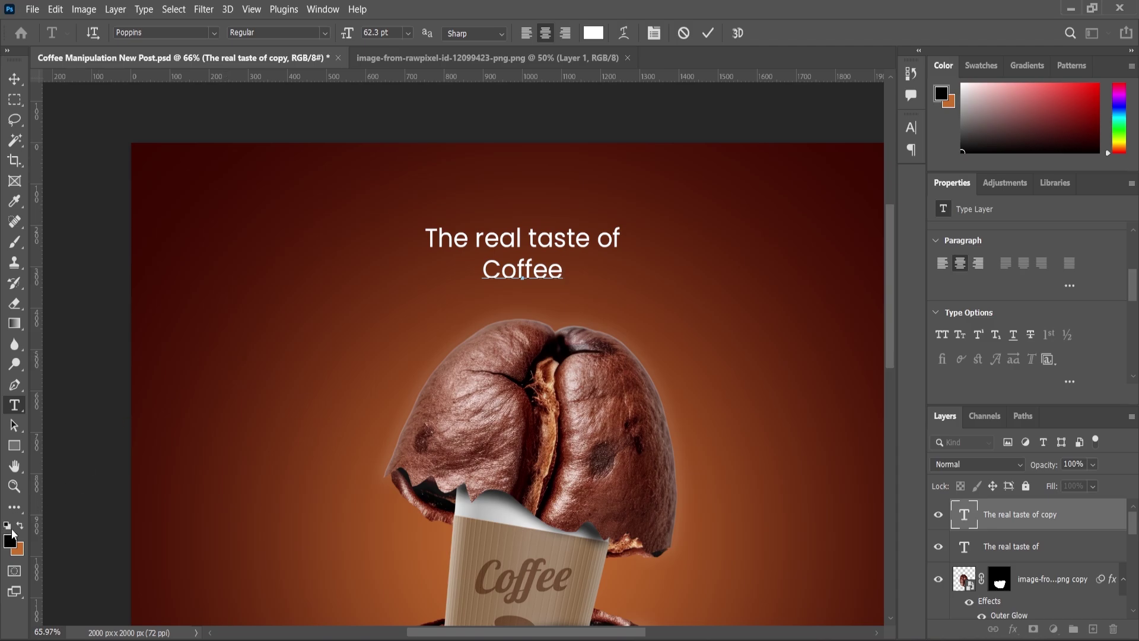
# Make 'Coffee' bright orange, about 98 pt, in Poppins Bold
pyautogui.hotkey('ctrl', 'a')
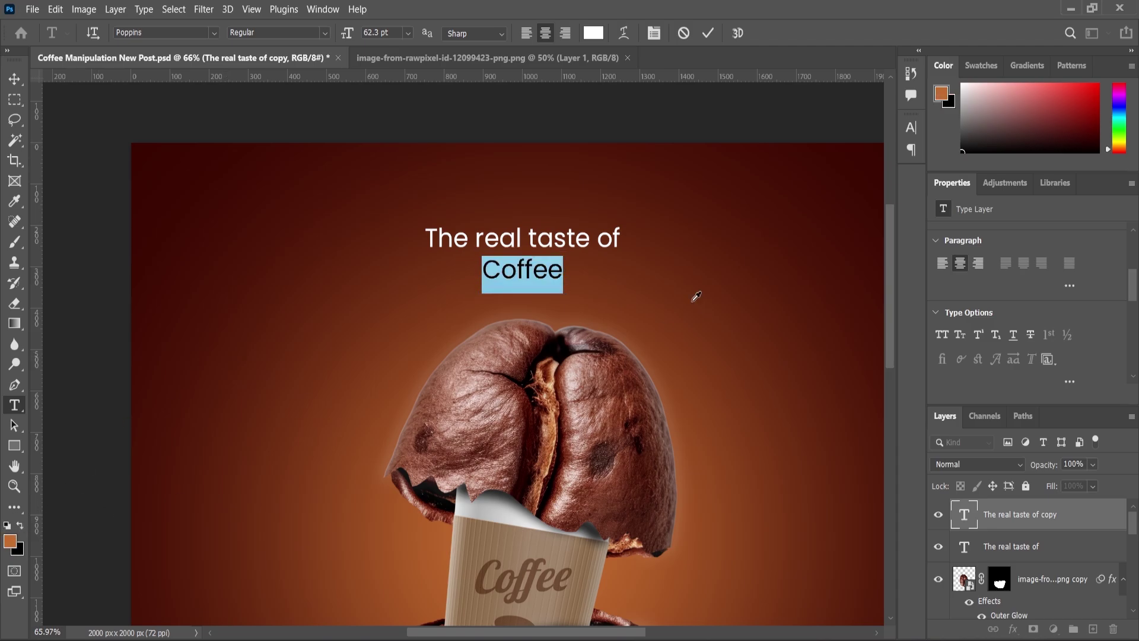
pyautogui.moveTo(519, 174); pyautogui.dragTo(522, 134)
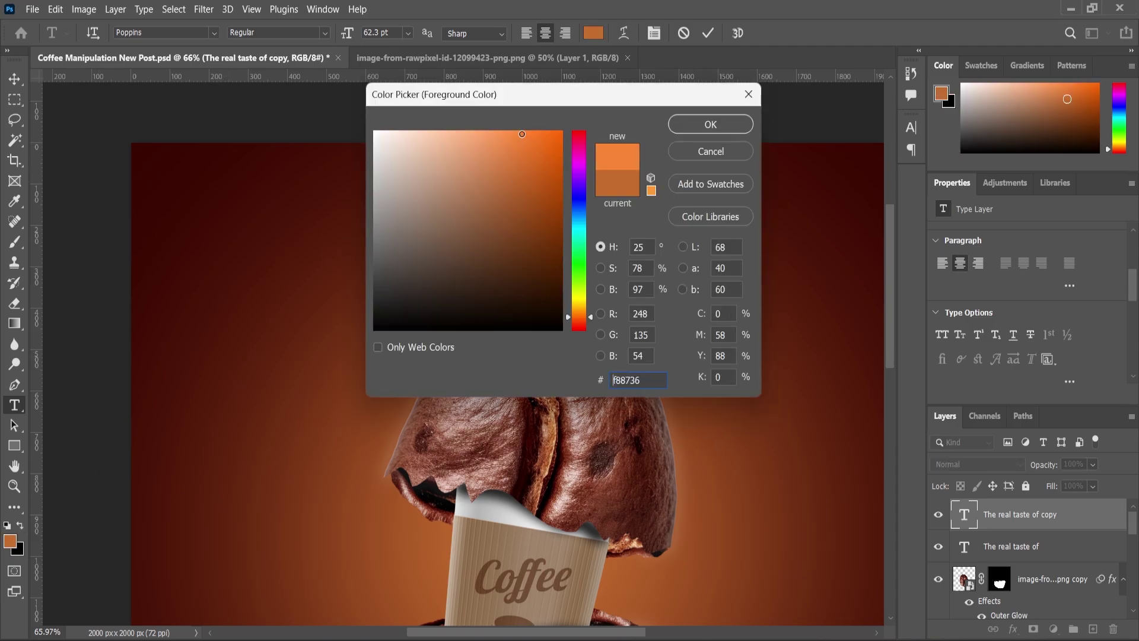
pyautogui.click(734, 124)
pyautogui.moveTo(348, 33); pyautogui.dragTo(376, 31)
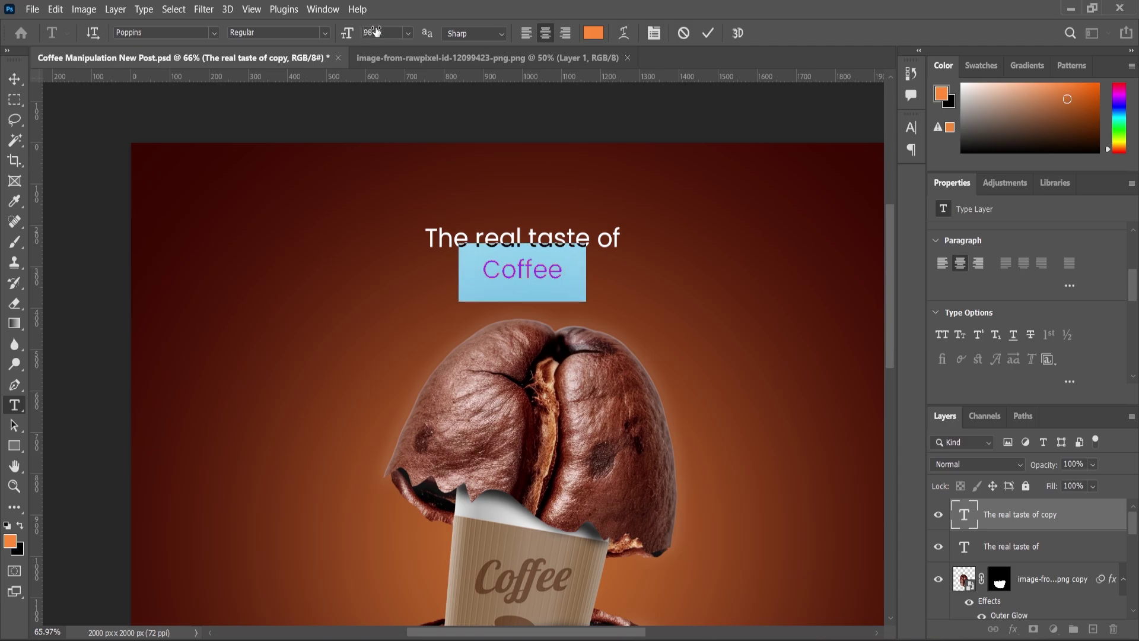
pyautogui.click(314, 32)
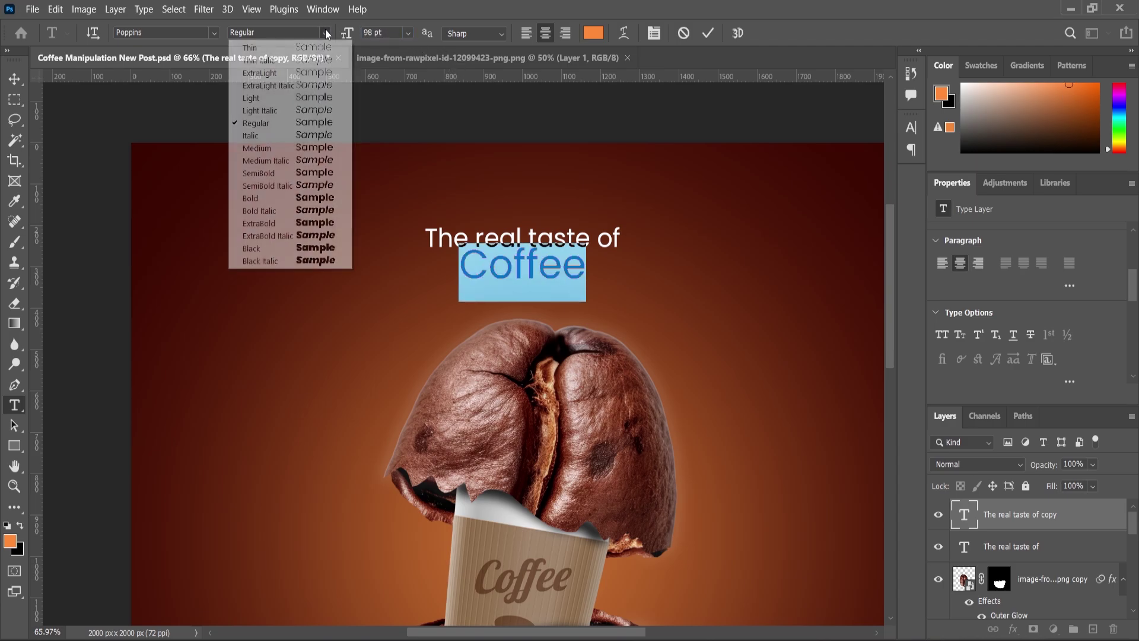
pyautogui.click(263, 199)
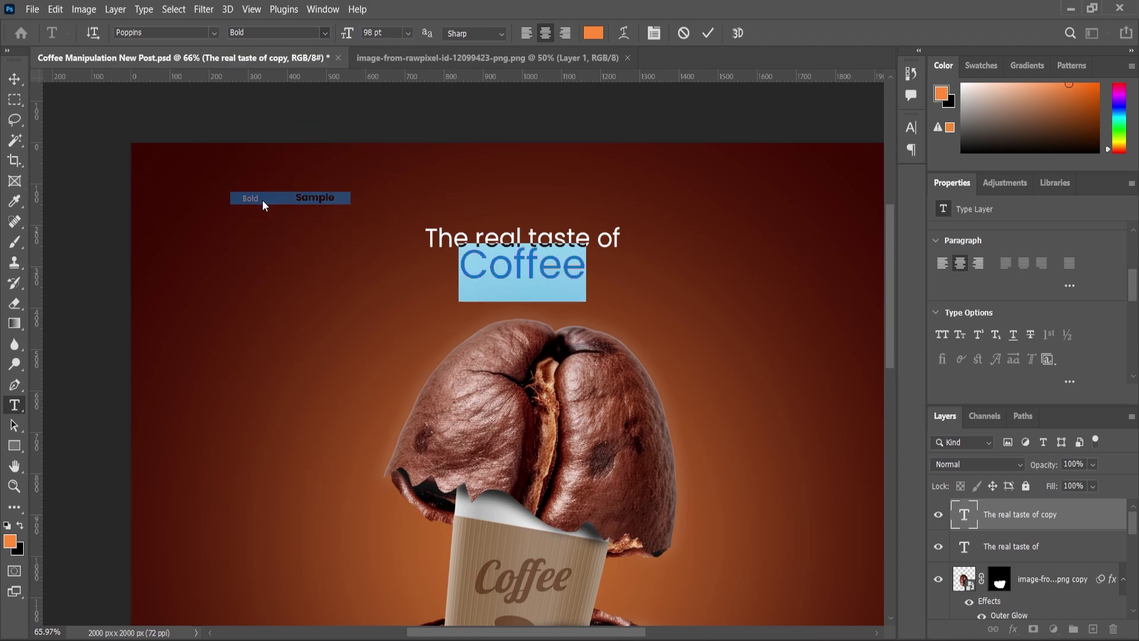
pyautogui.click(15, 79)
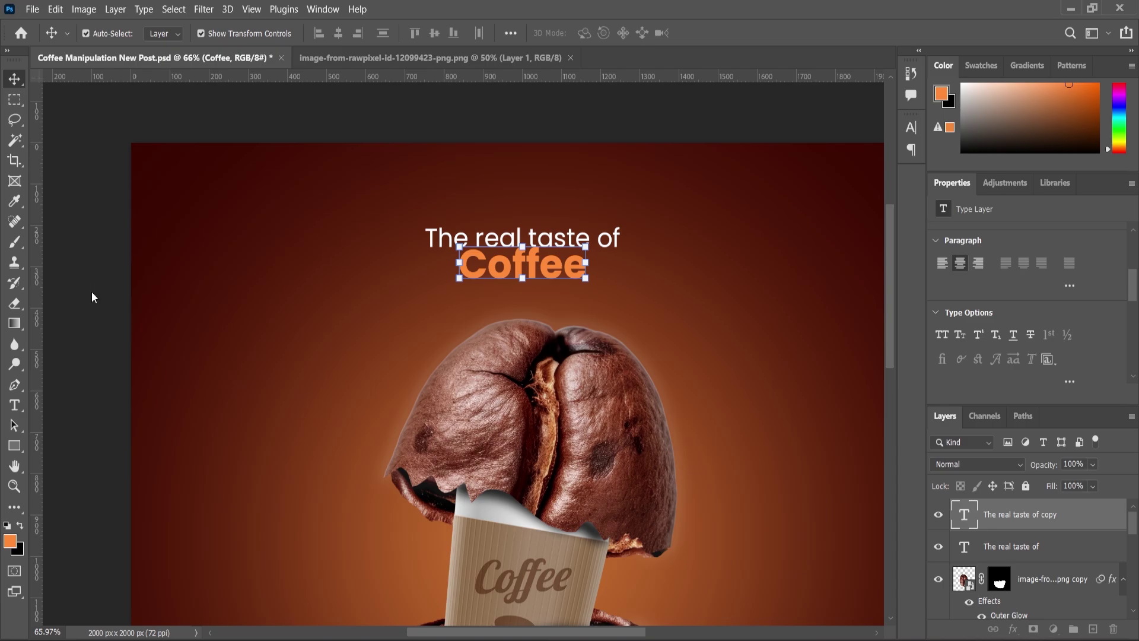
# Move the bean-and-cup image and the 'Coffee' line slightly lower
pyautogui.click(92, 297)
pyautogui.scroll(-5, 478, 288)
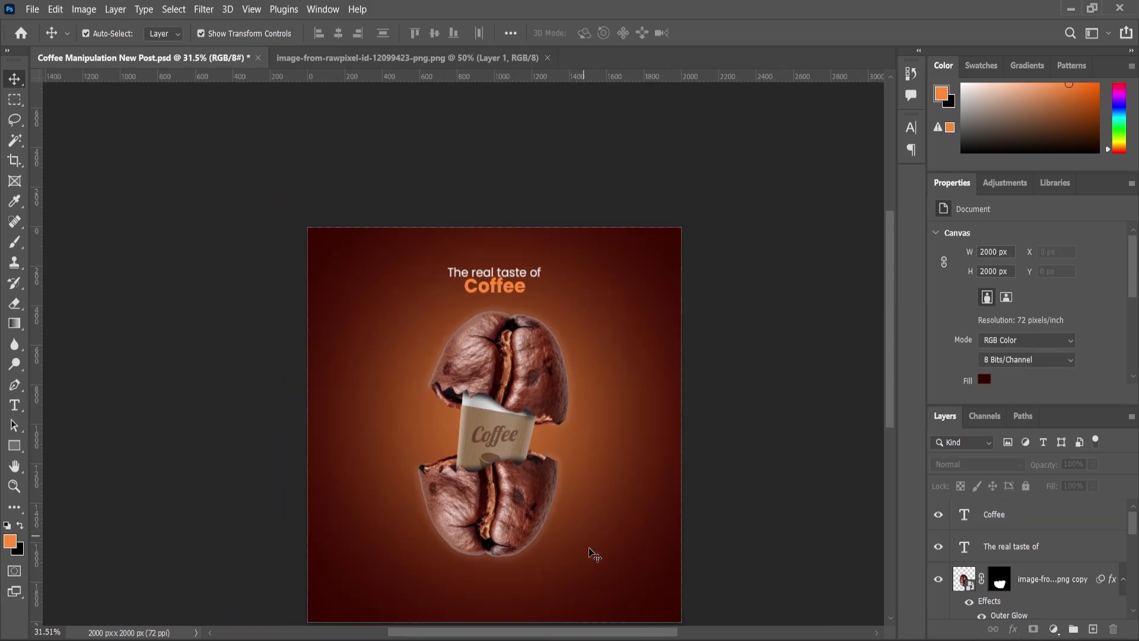
pyautogui.moveTo(593, 553); pyautogui.dragTo(528, 350)
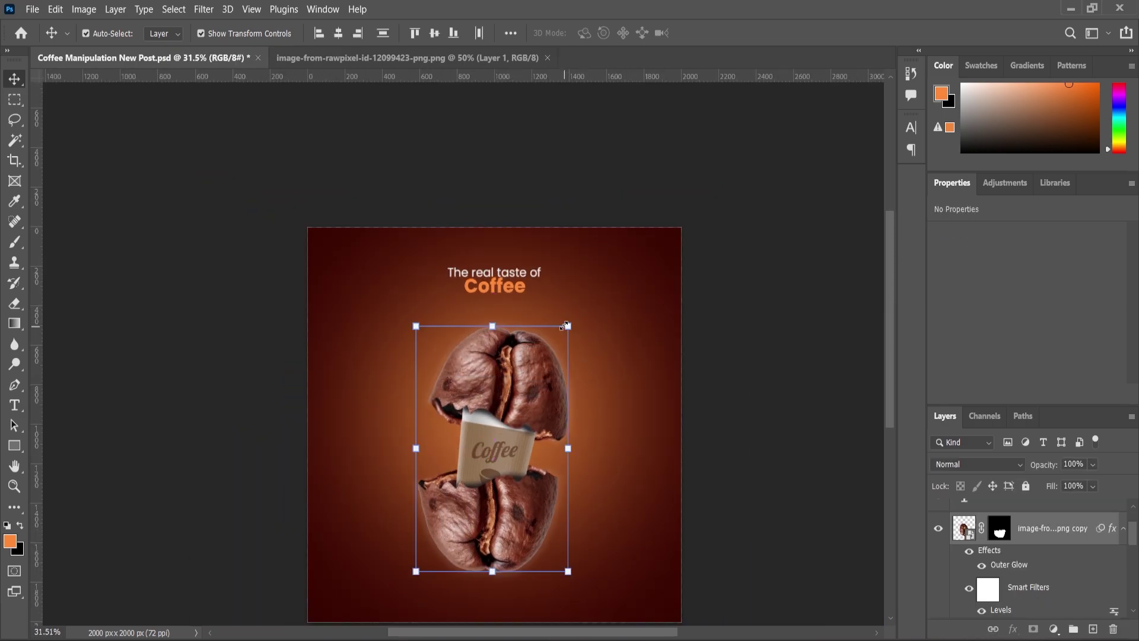
pyautogui.scroll(3, 505, 286)
pyautogui.click(515, 292)
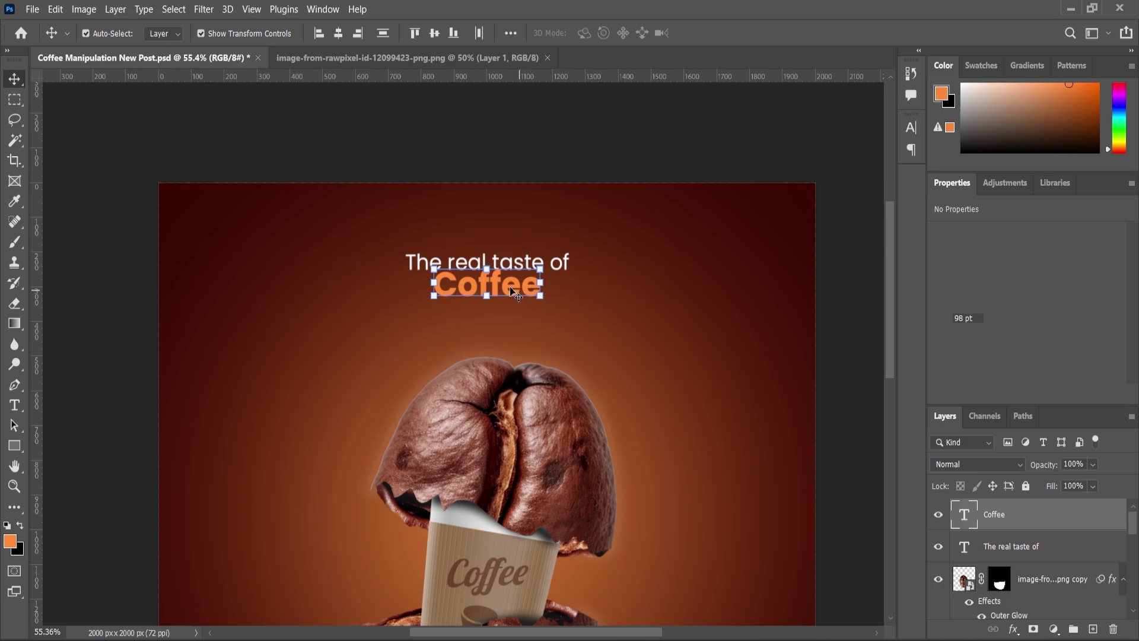
pyautogui.scroll(2, 515, 292)
pyautogui.moveTo(516, 293); pyautogui.dragTo(517, 313)
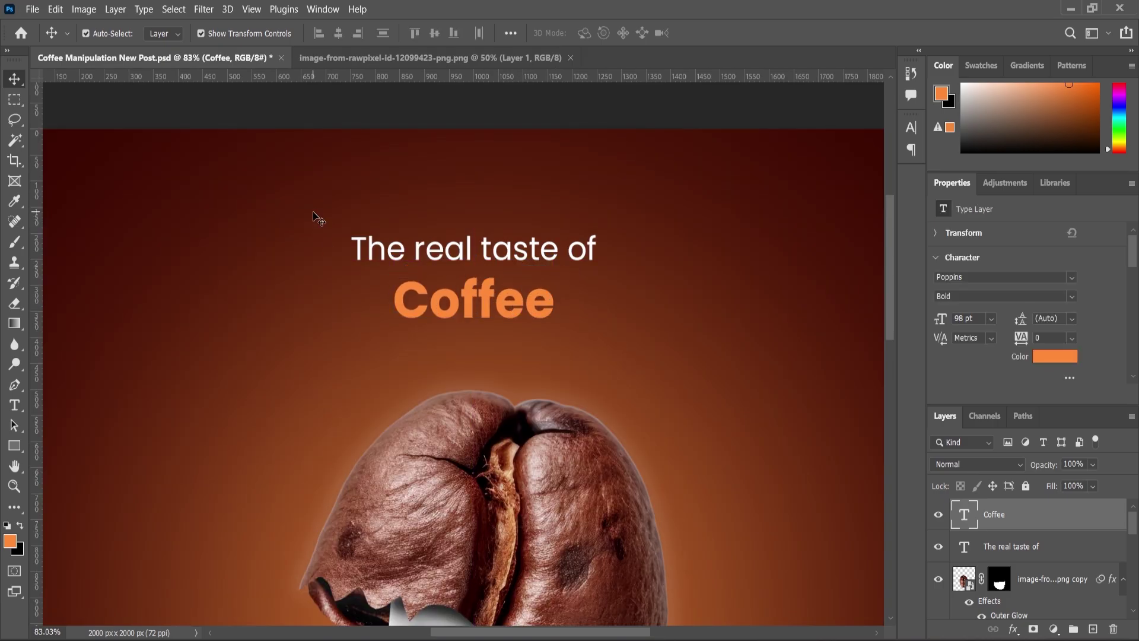
pyautogui.click(612, 321)
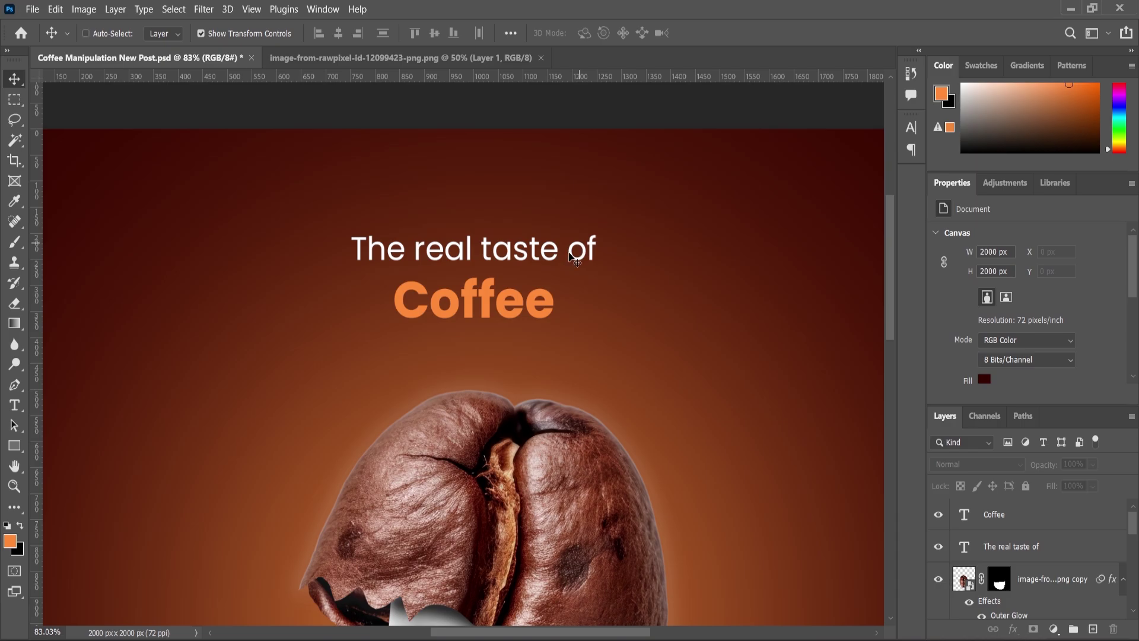
# Scale 'The real taste of' and 'Coffee' together to about 123%
pyautogui.click(1007, 547)
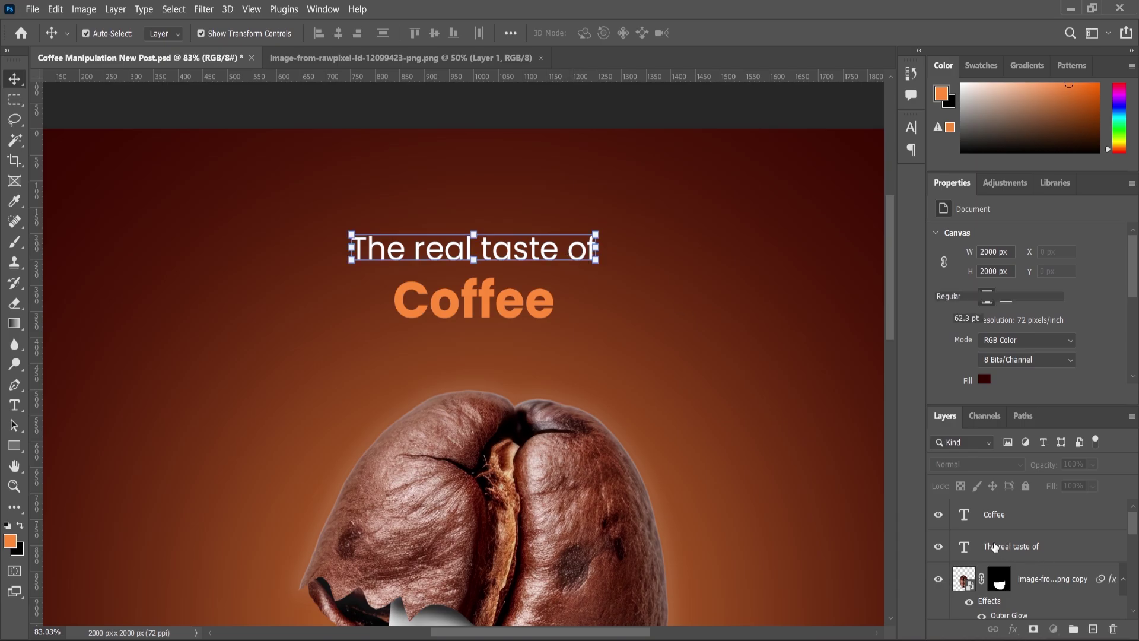
pyautogui.hotkey('shift', 'alt', ']')
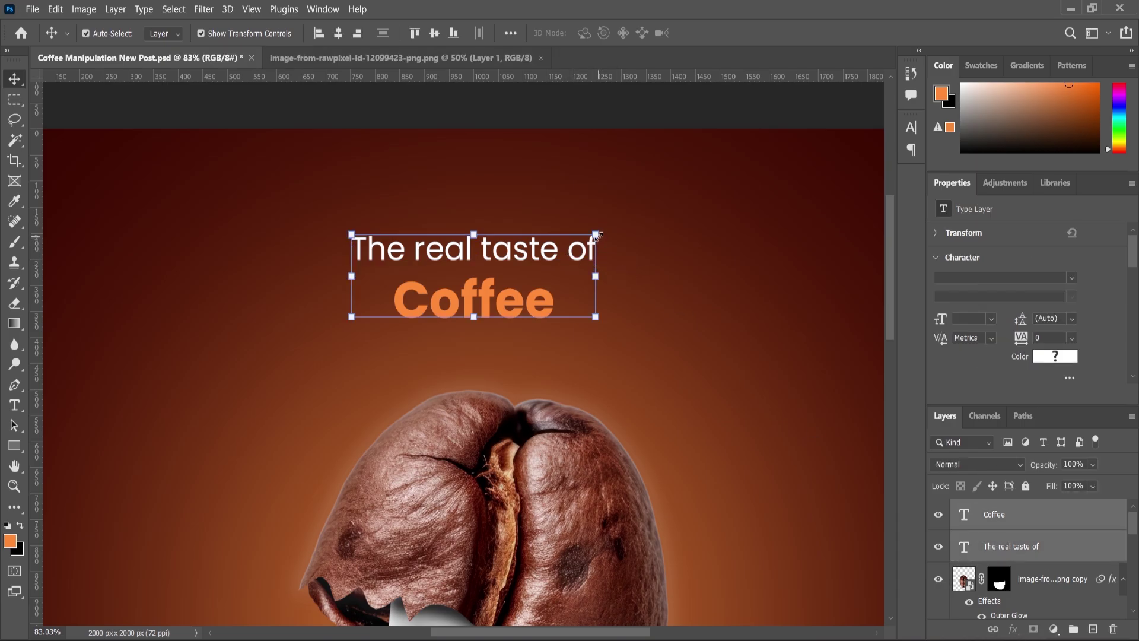
pyautogui.hotkey('ctrl', 't')
pyautogui.moveTo(596, 235); pyautogui.dragTo(626, 213)
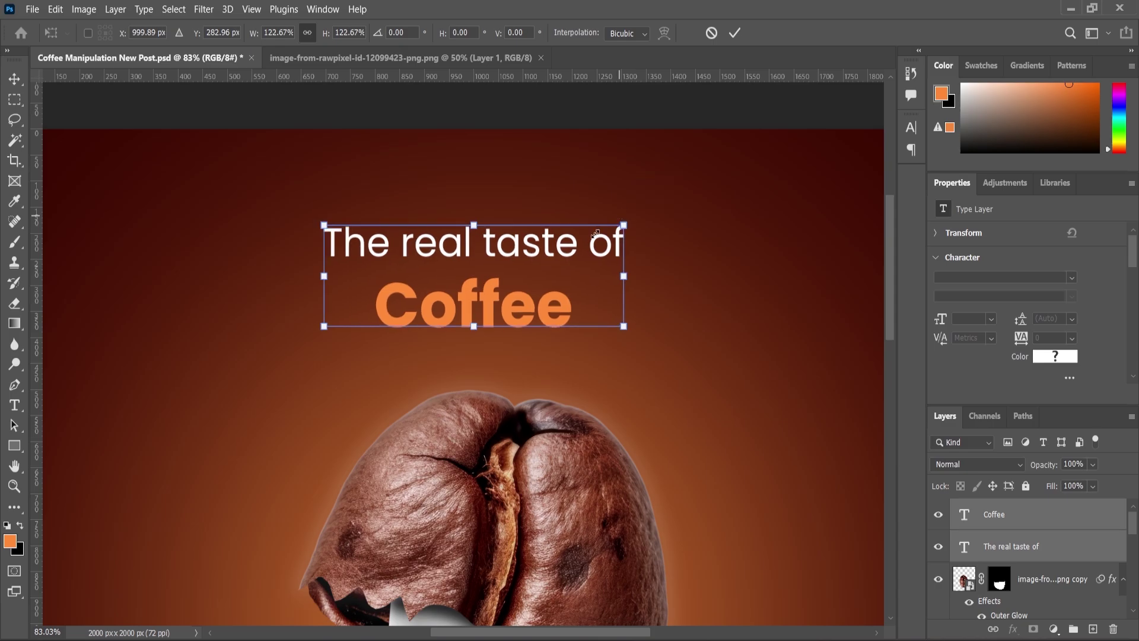
pyautogui.press('Return')
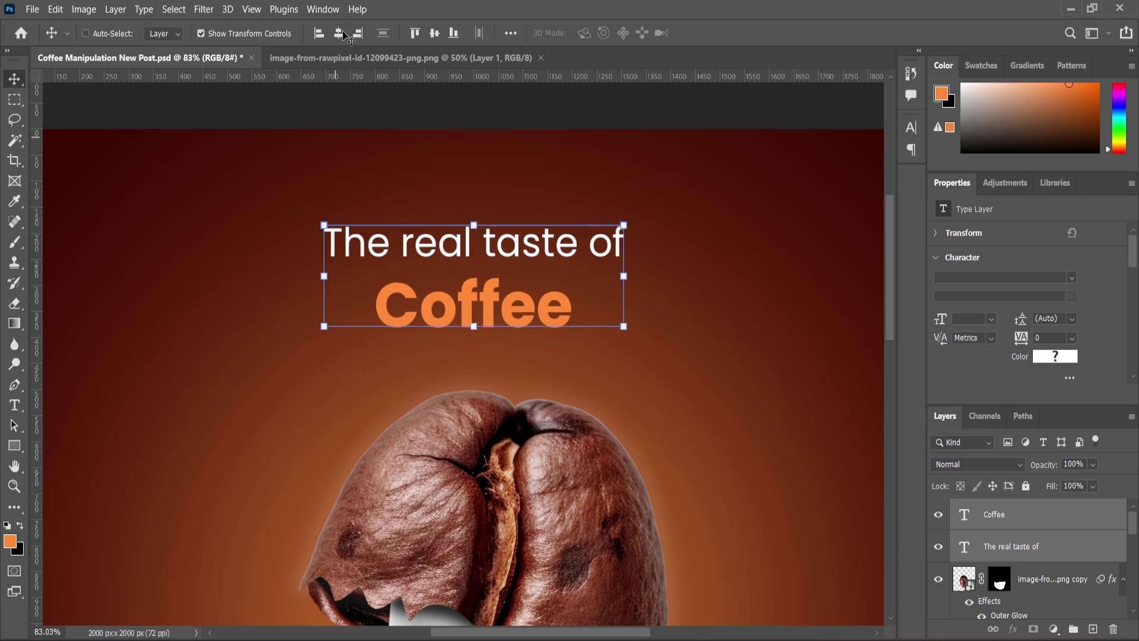
# Centre both headline lines horizontally on the canvas and deselect
pyautogui.hotkey('ctrl', 'a')
pyautogui.hotkey('ctrl', 'd')
pyautogui.scroll(-4, 160, 401)
pyautogui.click(161, 400)
pyautogui.scroll(-2, 464, 318)
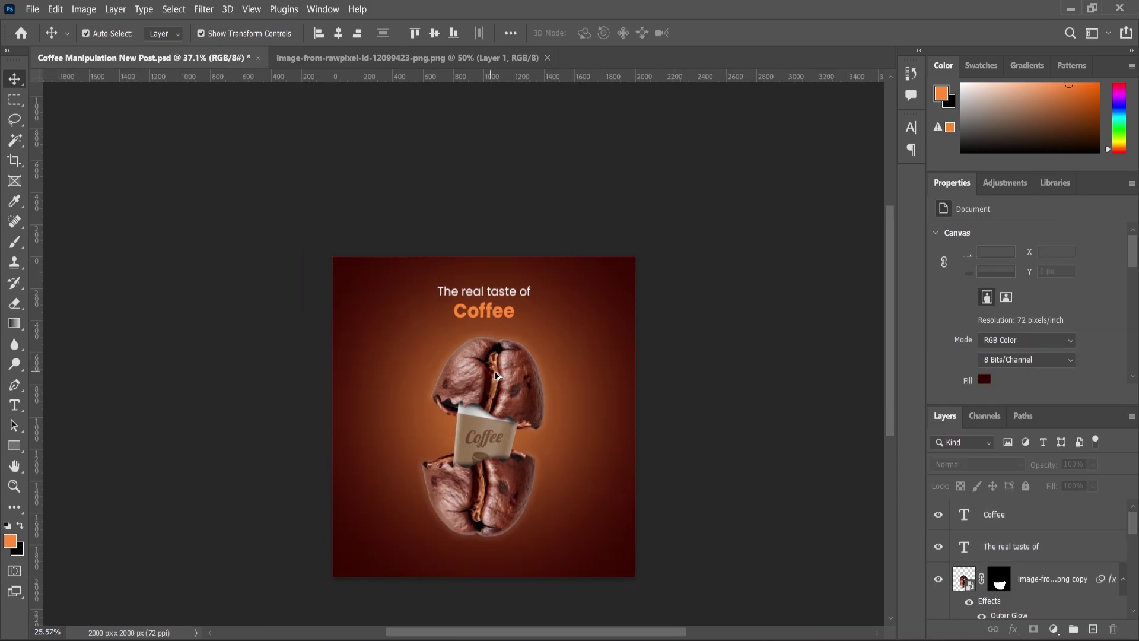
pyautogui.scroll(3, 519, 473)
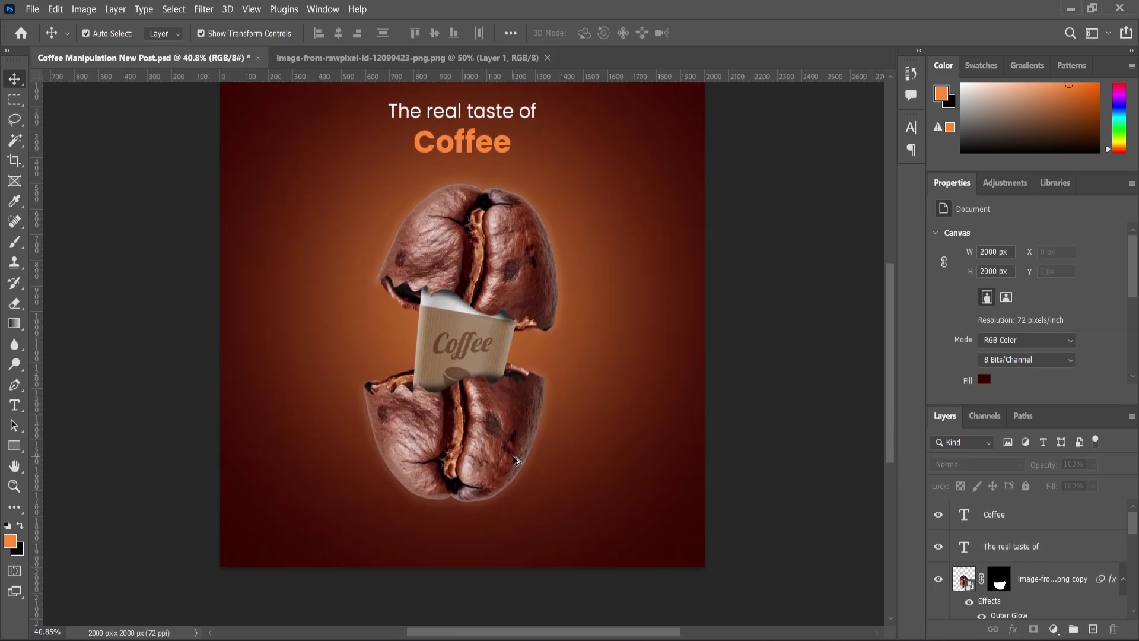
pyautogui.scroll(3, 354, 564)
# Type a white (#ffffff) 48 pt 'For More Info:' line and place it at the bottom-left
pyautogui.click(15, 412)
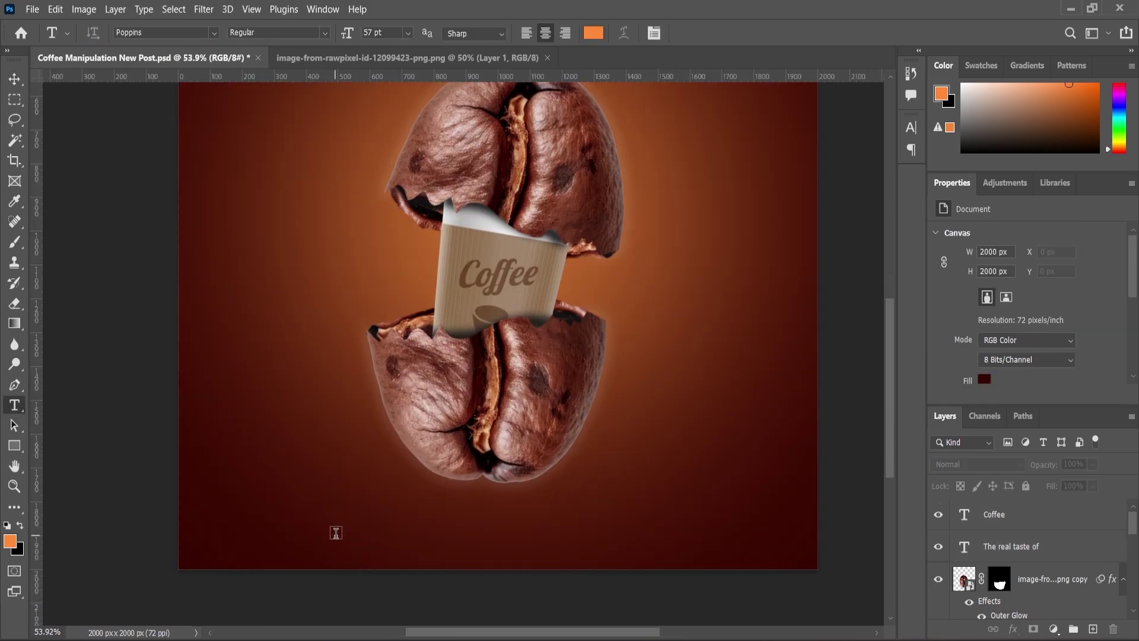
pyautogui.click(654, 551)
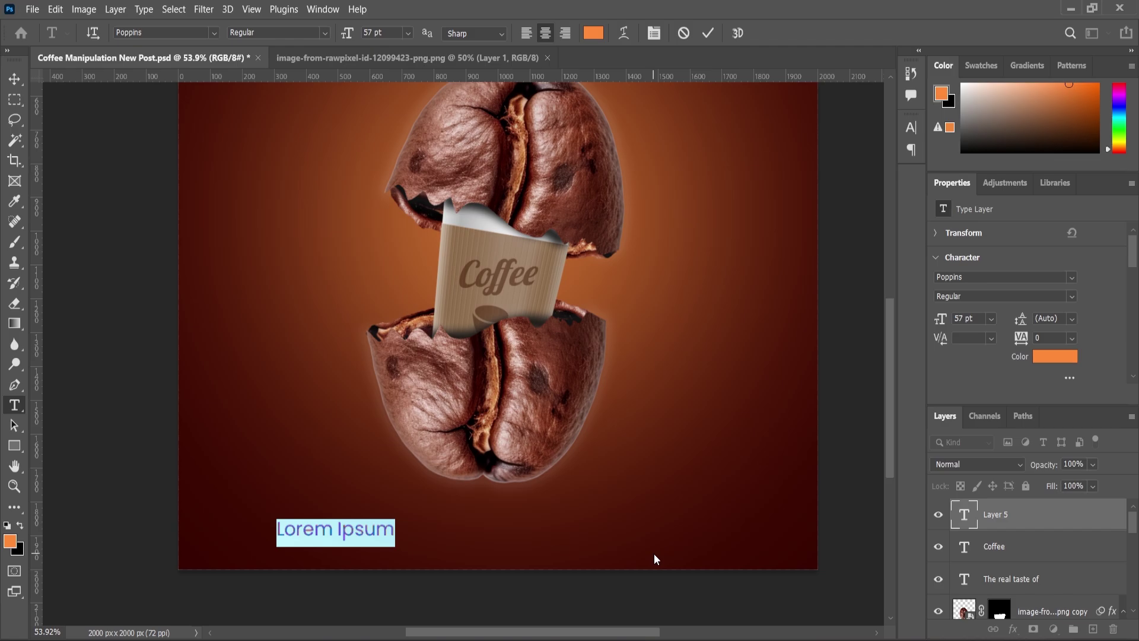
pyautogui.write('For')
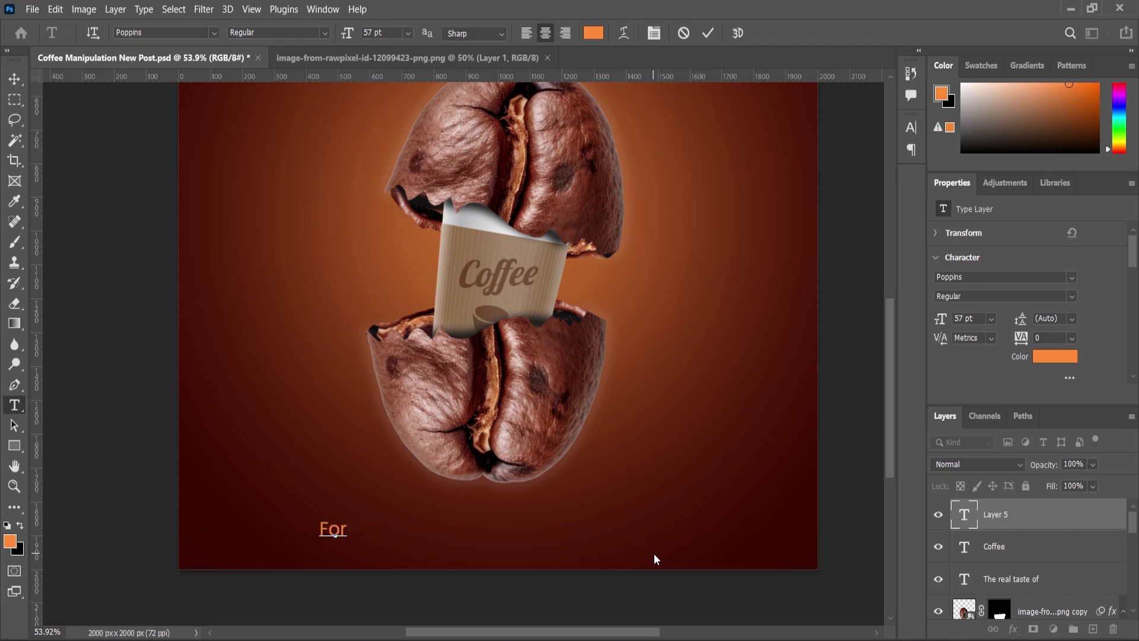
pyautogui.write(' More Info')
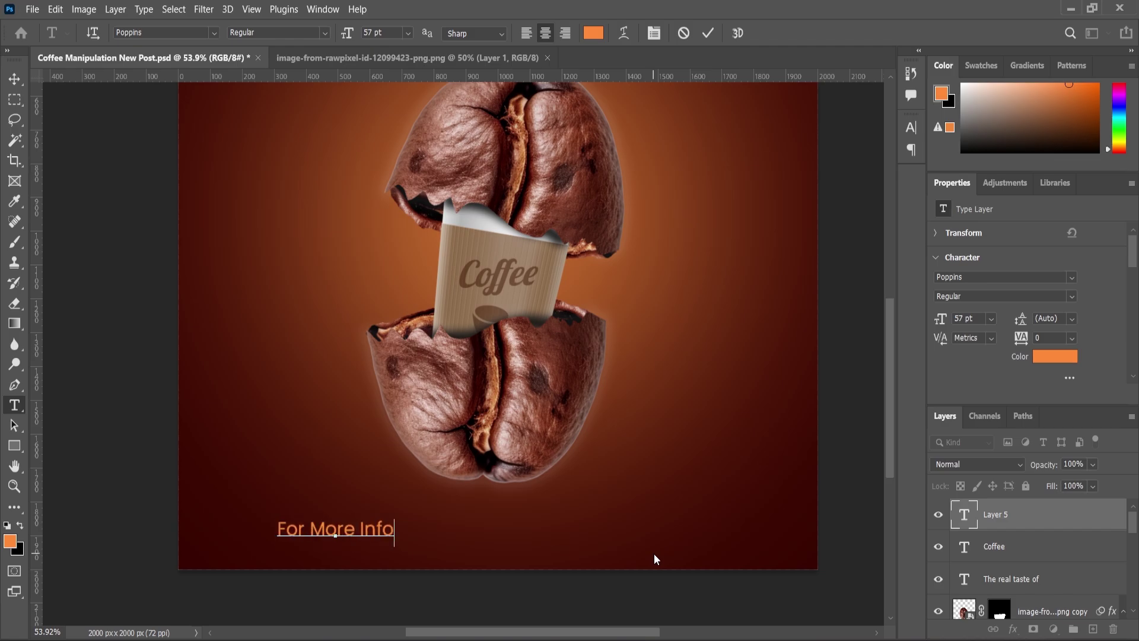
pyautogui.write(':')
pyautogui.hotkey('ctrl', 'a')
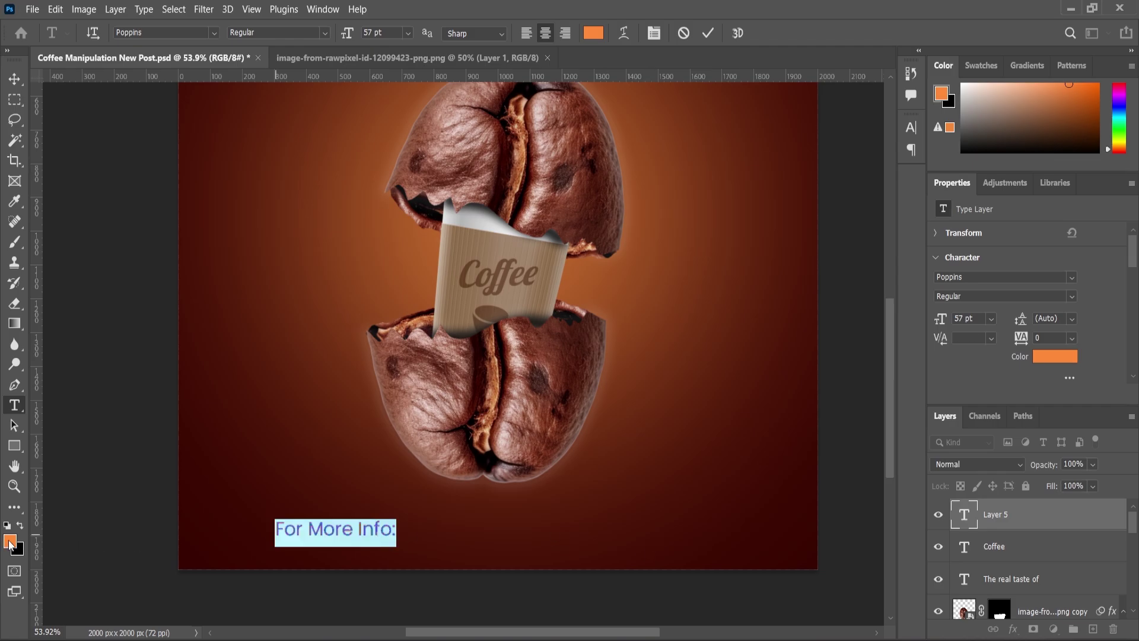
pyautogui.click(10, 541)
pyautogui.write('ffffff')
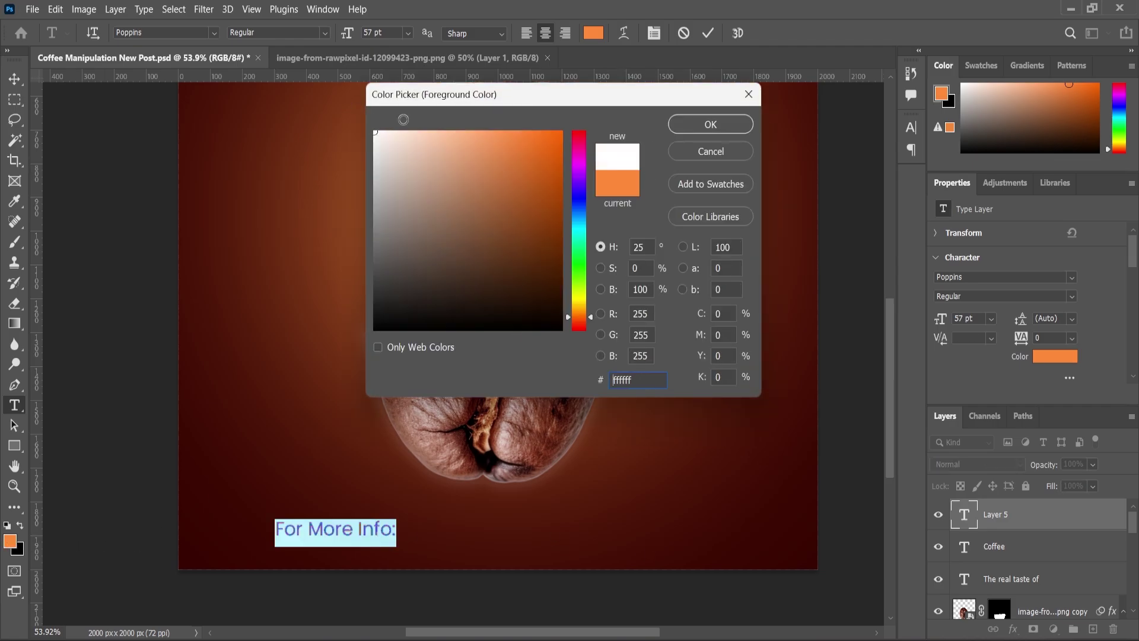
pyautogui.click(710, 124)
pyautogui.moveTo(348, 37); pyautogui.dragTo(346, 40)
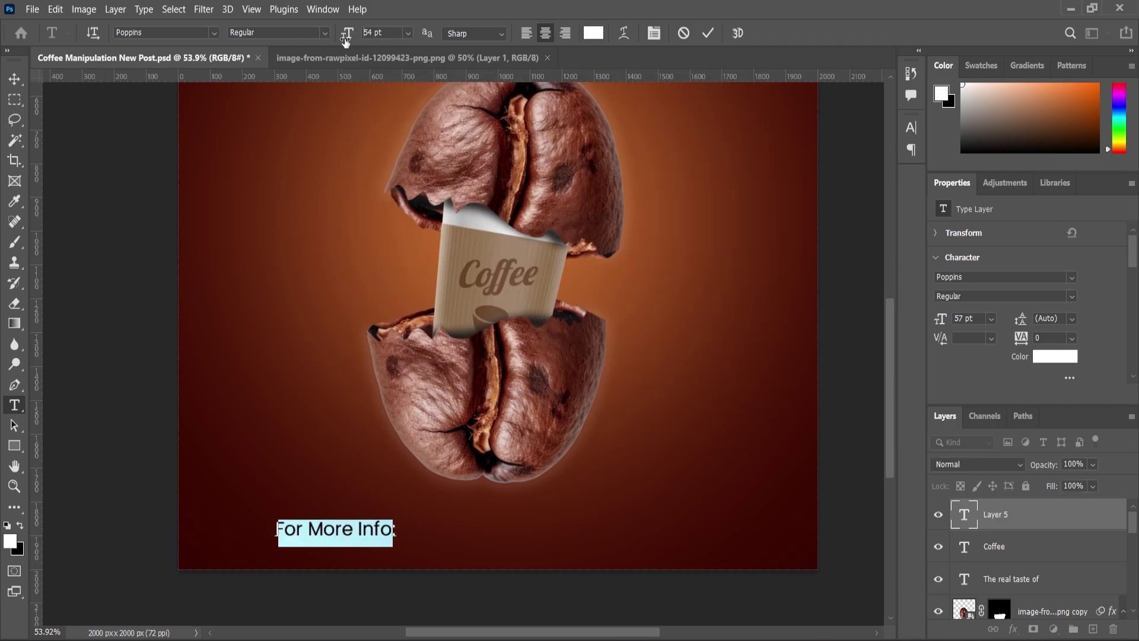
pyautogui.click(14, 78)
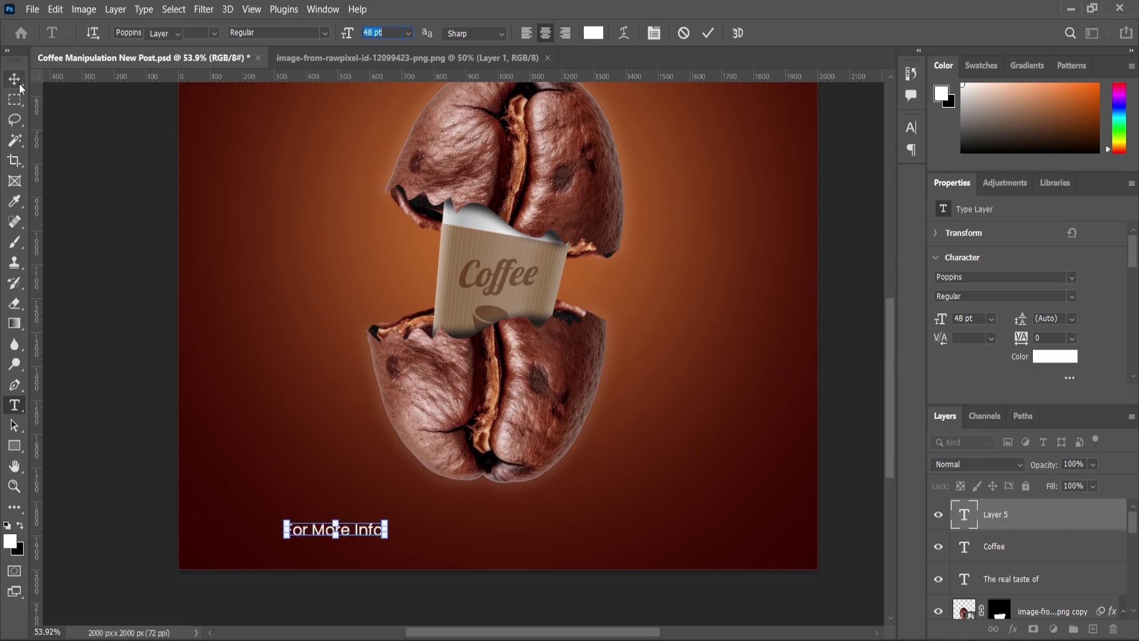
pyautogui.moveTo(363, 534); pyautogui.dragTo(425, 530)
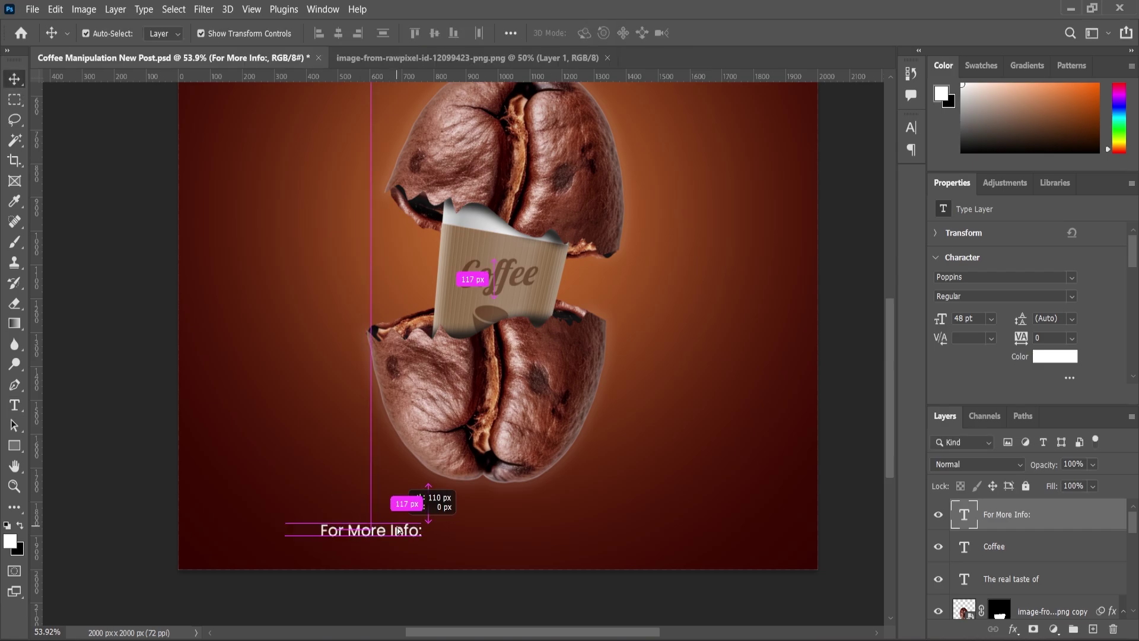
pyautogui.scroll(2, 435, 550)
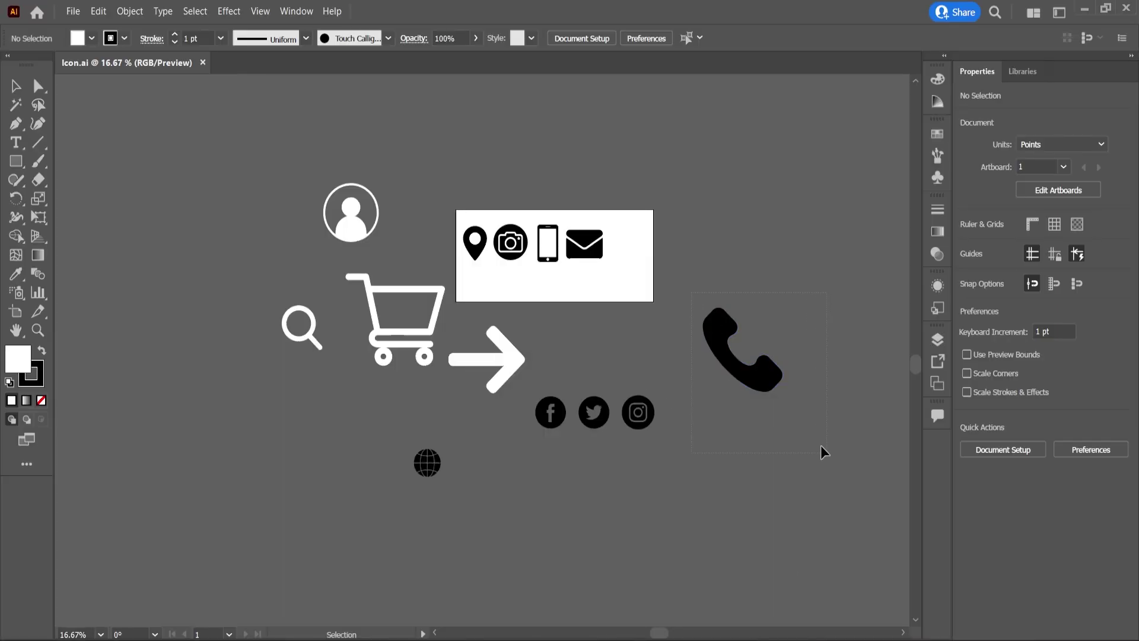
# Select the phone icon in Illustrator and paste it into the poster
pyautogui.press('a')
pyautogui.click(764, 392)
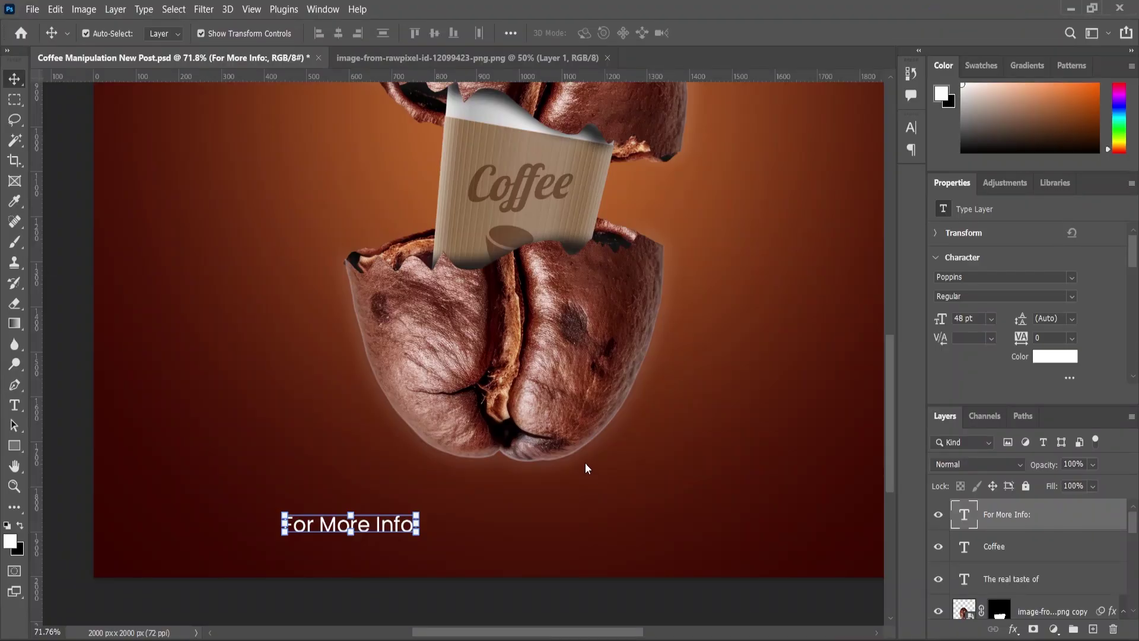
pyautogui.hotkey('ctrl', 'v')
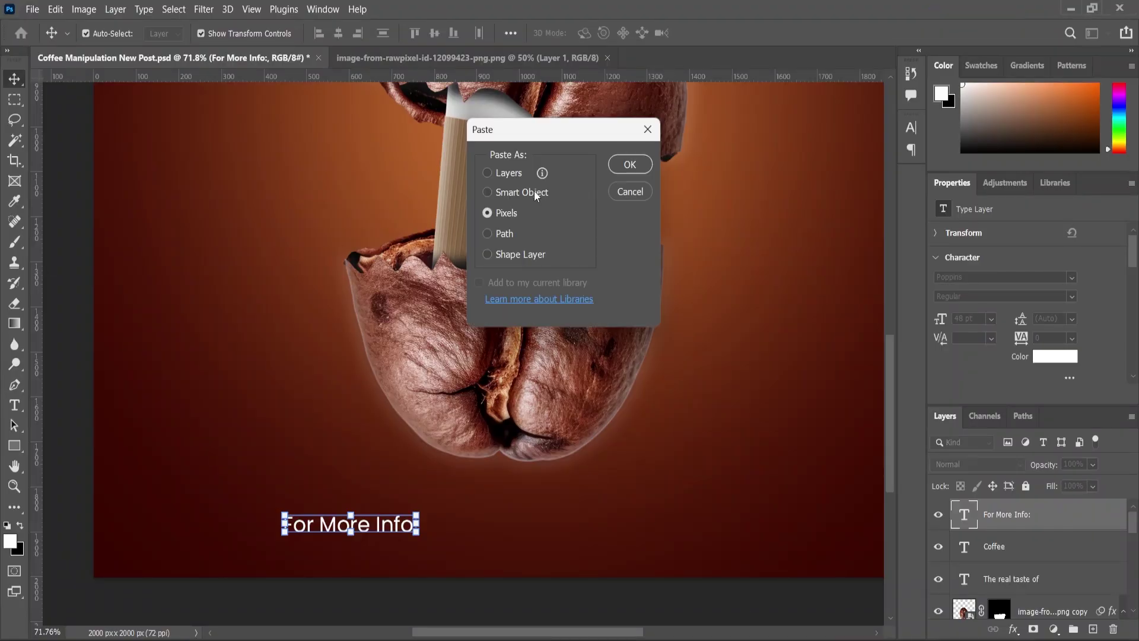
# Paste the phone icon as a smart object and shrink it slightly
pyautogui.click(534, 191)
pyautogui.click(629, 165)
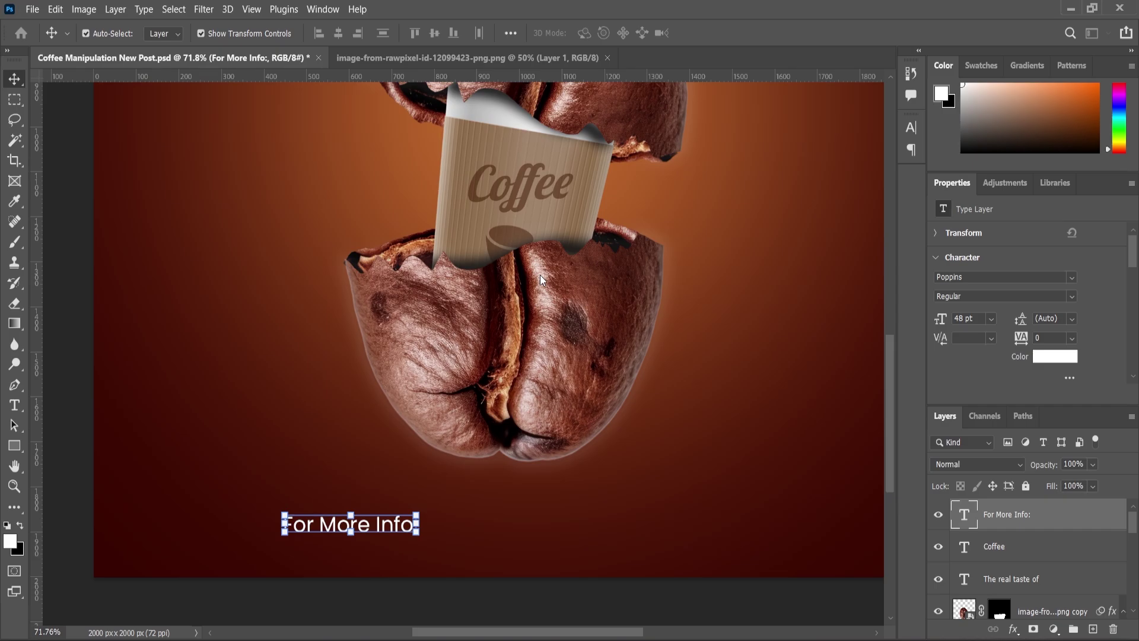
pyautogui.moveTo(575, 244); pyautogui.dragTo(557, 295)
pyautogui.press('Return')
# Give the phone icon a white #ffffff Color Overlay
pyautogui.click(1012, 629)
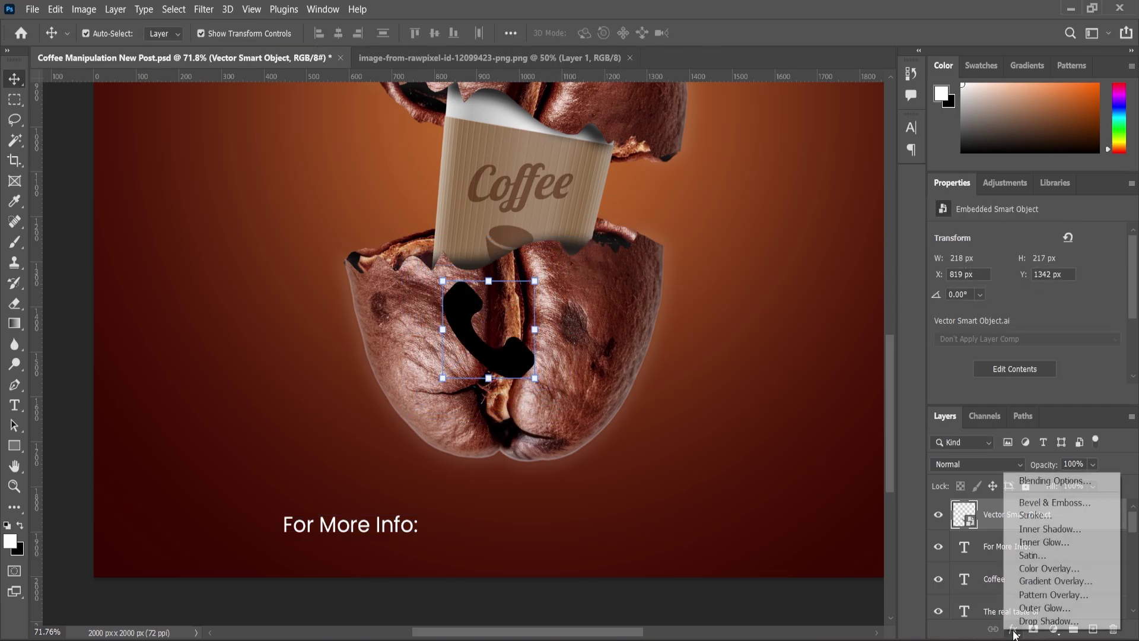
pyautogui.click(1032, 569)
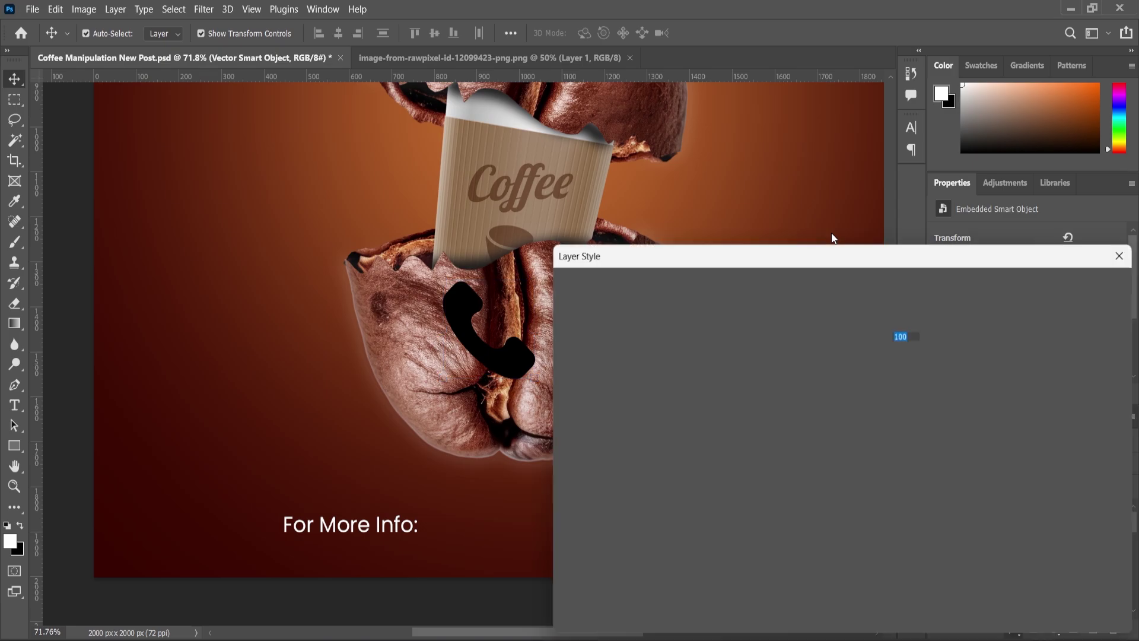
pyautogui.click(911, 316)
pyautogui.write('ffffff')
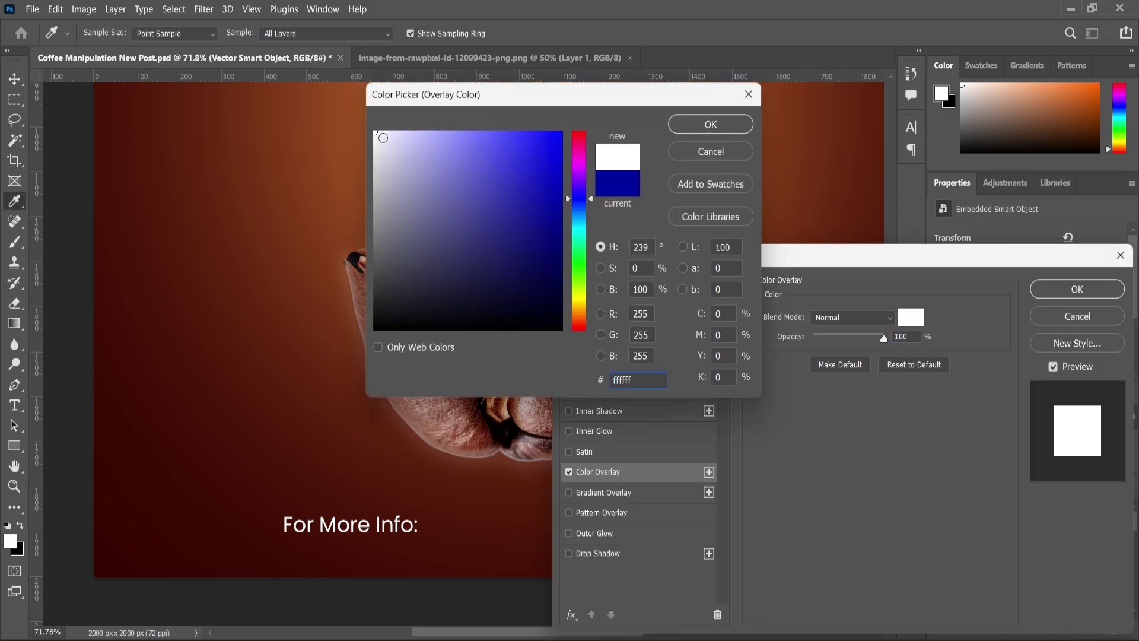
pyautogui.click(697, 125)
pyautogui.click(1078, 289)
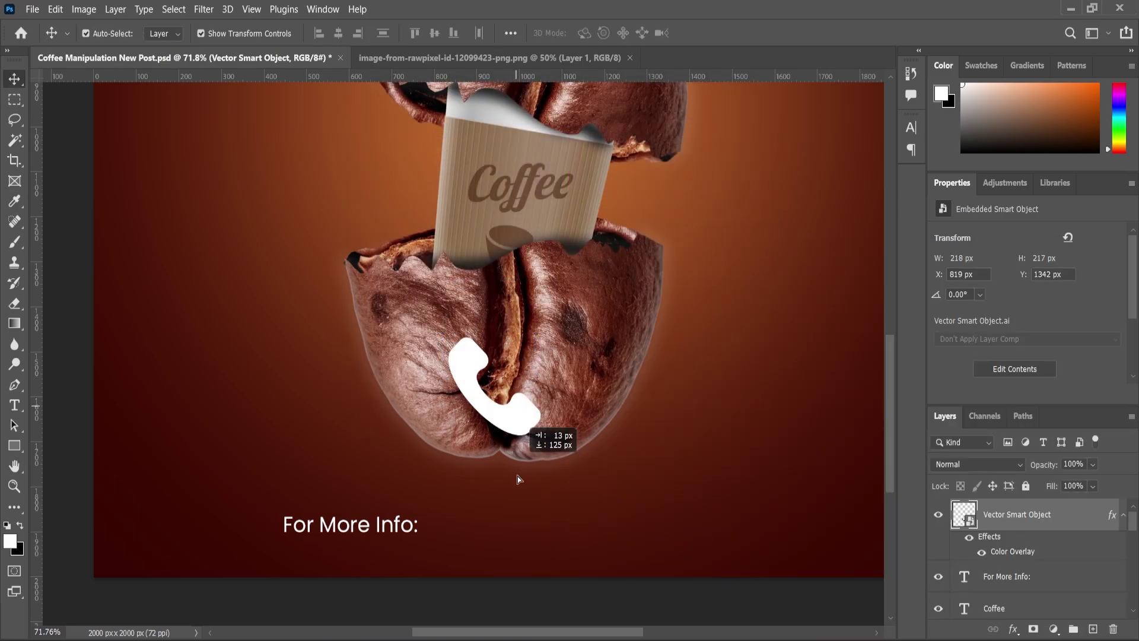
# Scale the phone icon to about 72 × 73 px beside the footer text
pyautogui.scroll(1, 514, 481)
pyautogui.hotkey('ctrl', 't')
pyautogui.moveTo(520, 458); pyautogui.dragTo(442, 546)
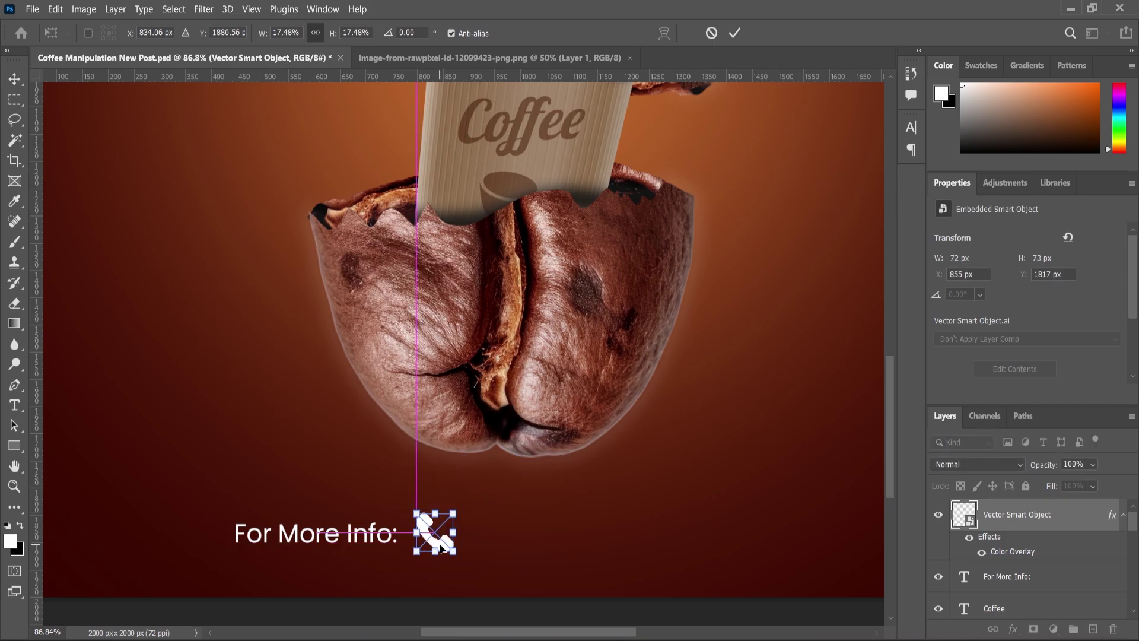
pyautogui.press('Return')
# Duplicate the 'For More Info:' text layer
pyautogui.scroll(3, 415, 550)
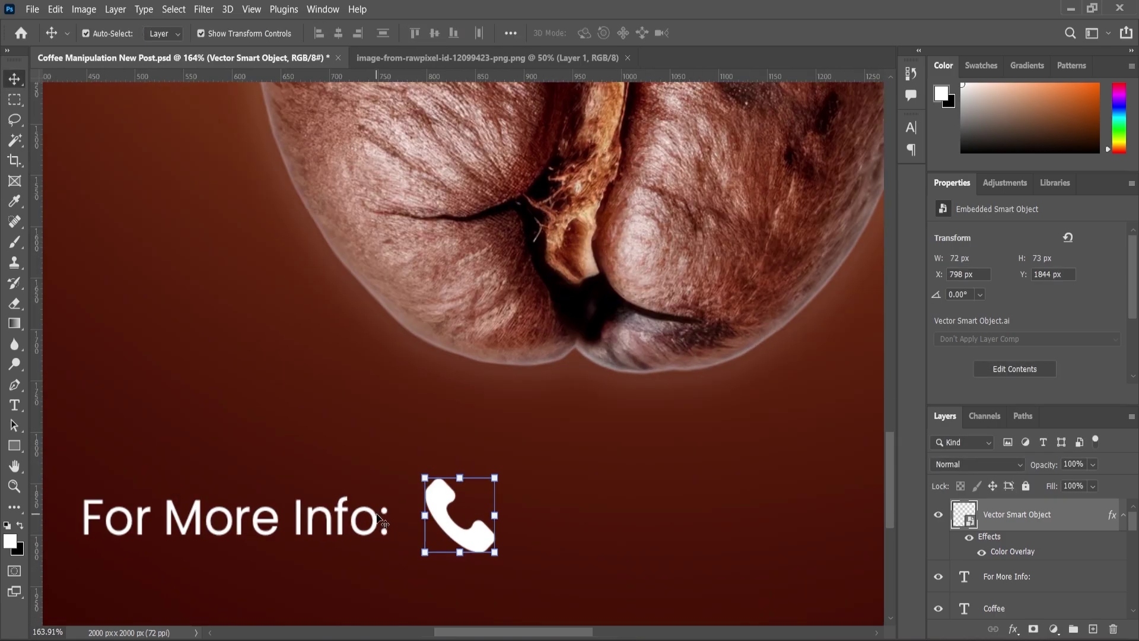
pyautogui.click(1007, 576)
pyautogui.moveTo(1066, 617); pyautogui.dragTo(1093, 629)
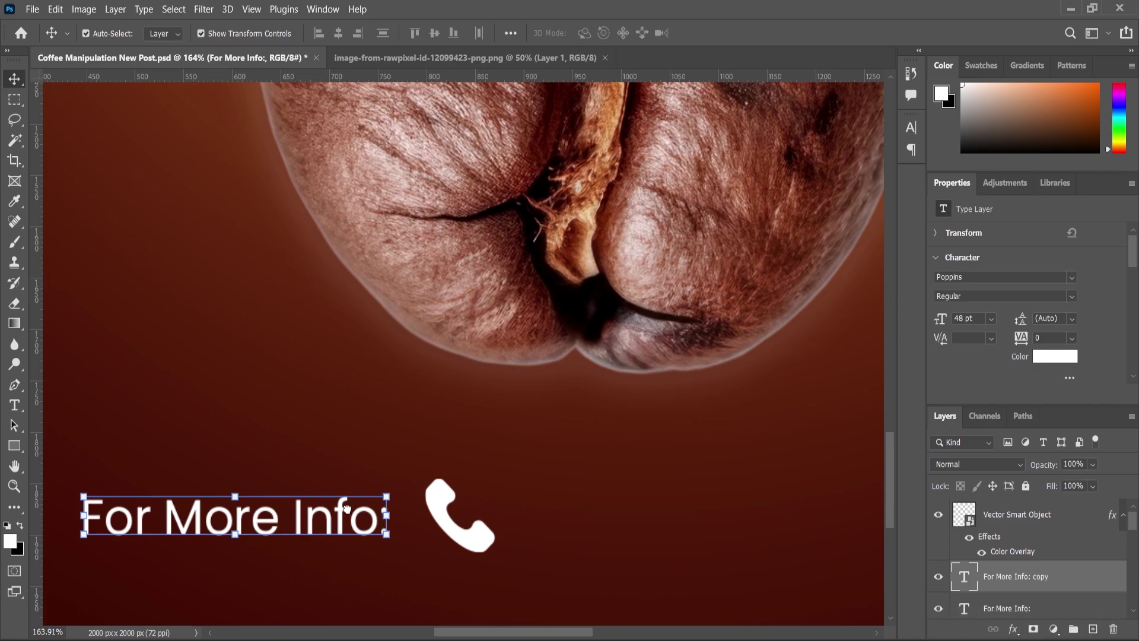
# Replace the copied text with the contact phone number and place it after the phone icon
pyautogui.moveTo(340, 511); pyautogui.dragTo(764, 511)
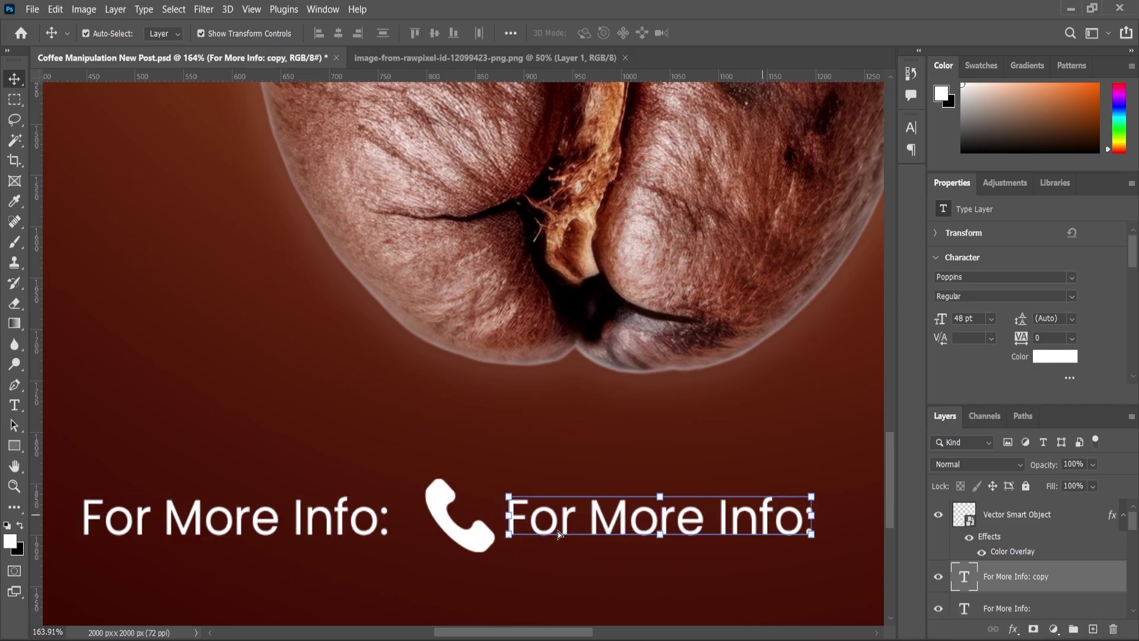
pyautogui.doubleClick(589, 520)
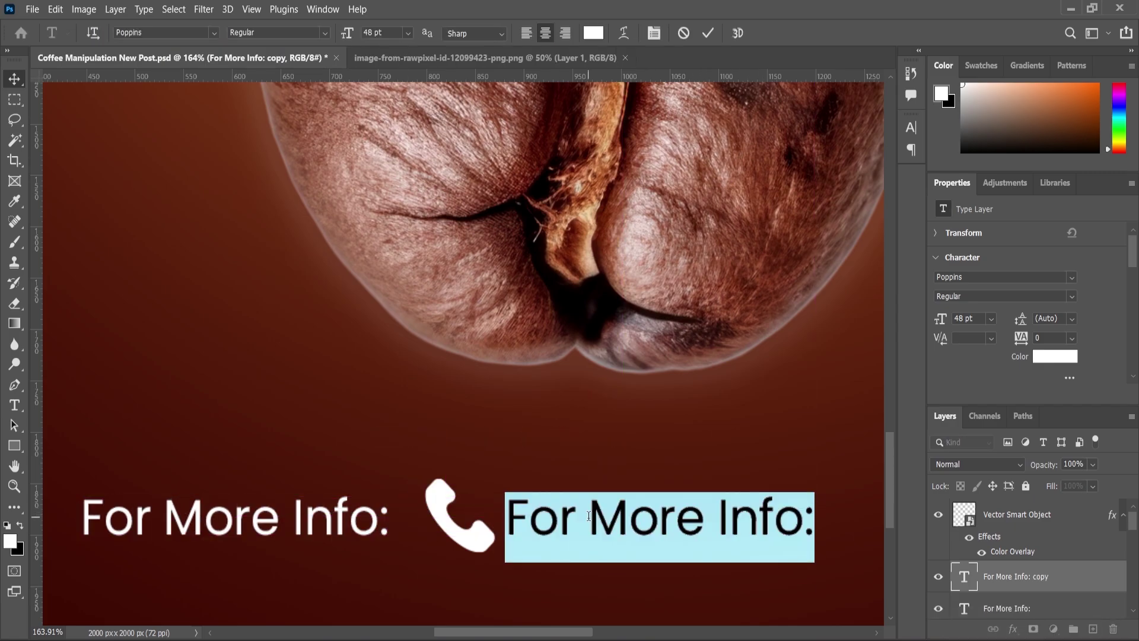
pyautogui.press('BackSpace')
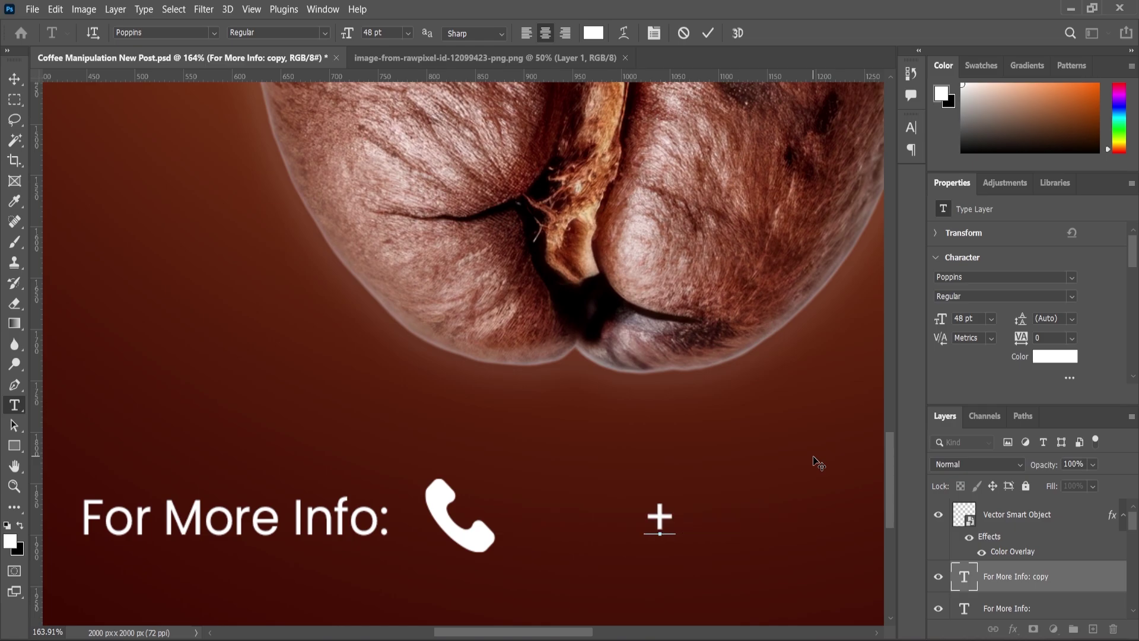
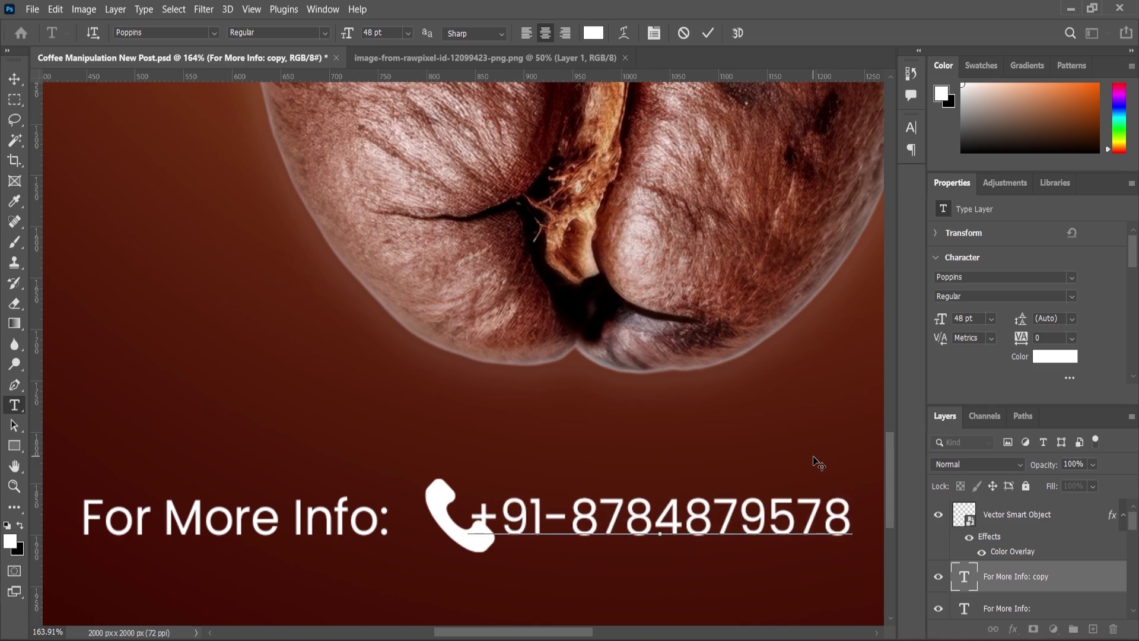
pyautogui.hotkey('ctrl', 'Return')
pyautogui.press('v')
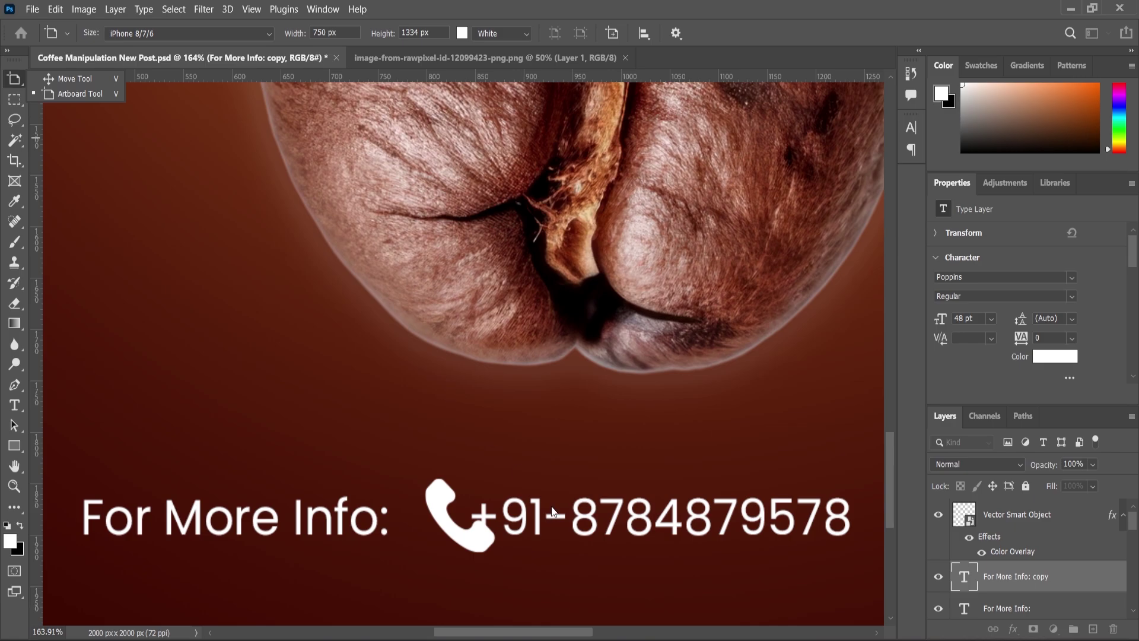
pyautogui.scroll(-3, 551, 511)
pyautogui.press('v')
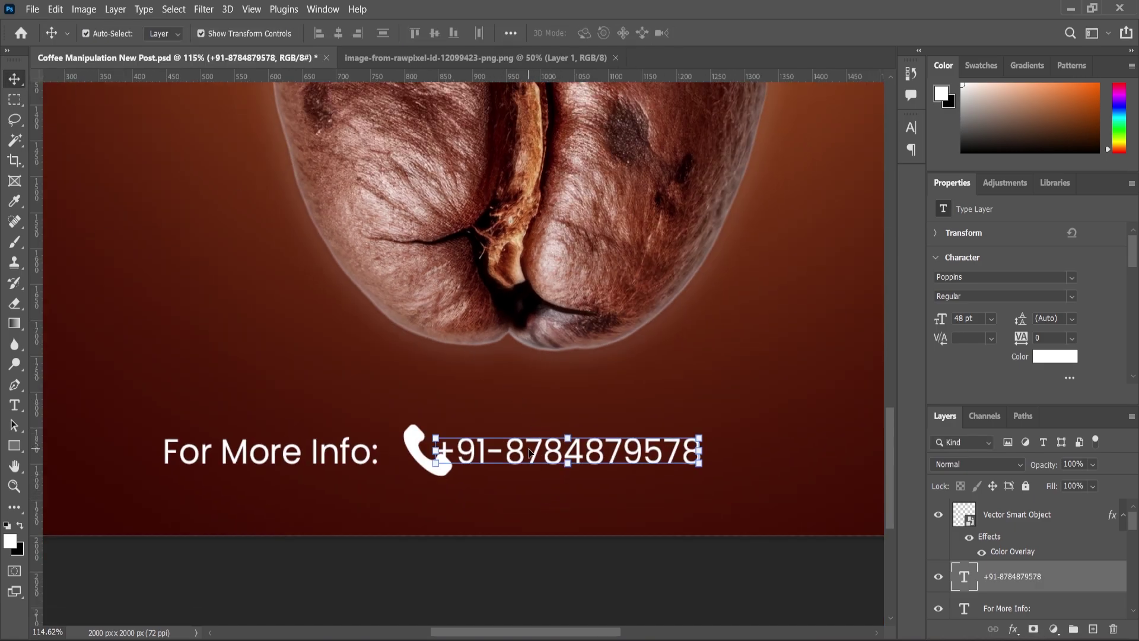
pyautogui.moveTo(469, 454); pyautogui.dragTo(495, 454)
pyautogui.scroll(-2, 458, 463)
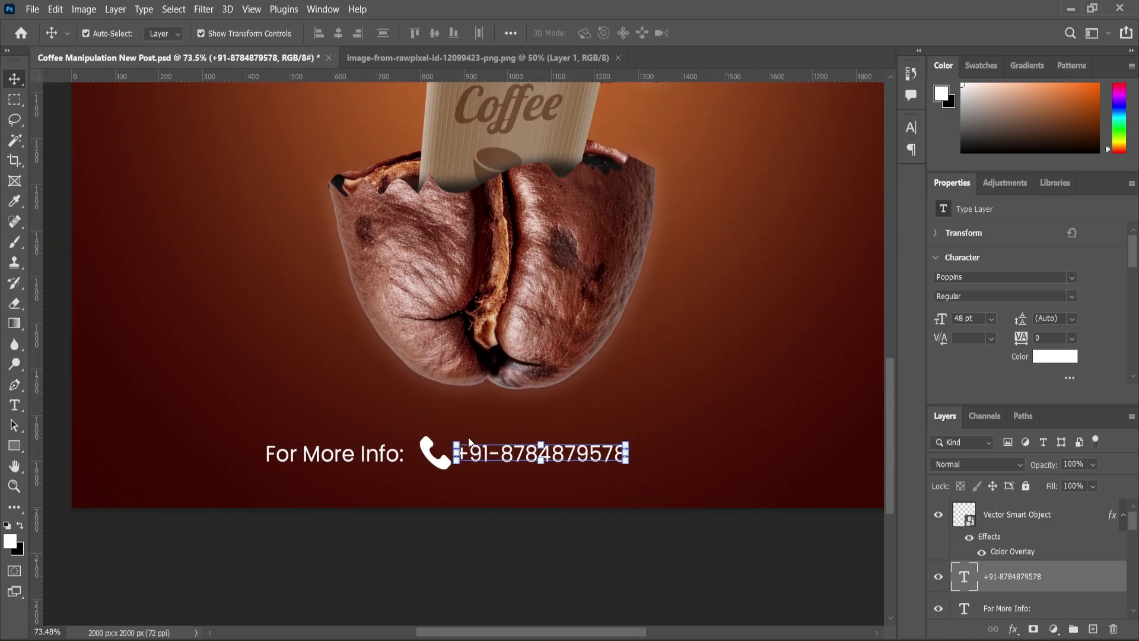
pyautogui.hotkey('alt', 'shift')
pyautogui.scroll(-1, 617, 463)
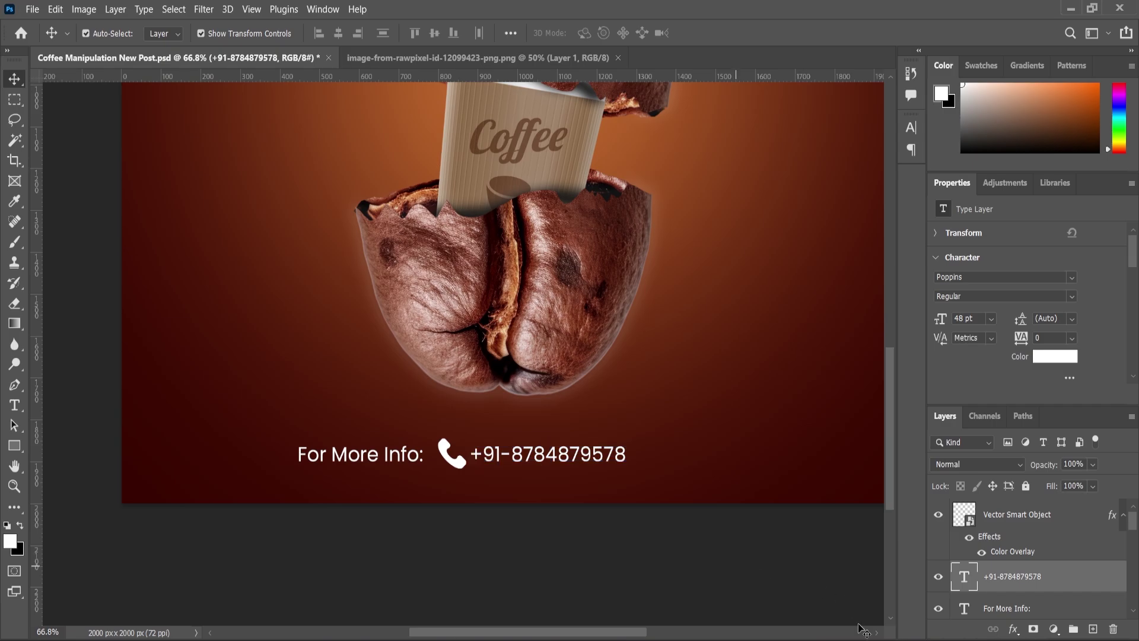
# In Illustrator, dismiss the warning, then select and copy the globe icon
pyautogui.hotkey('alt', 'Tab')
pyautogui.click(703, 489)
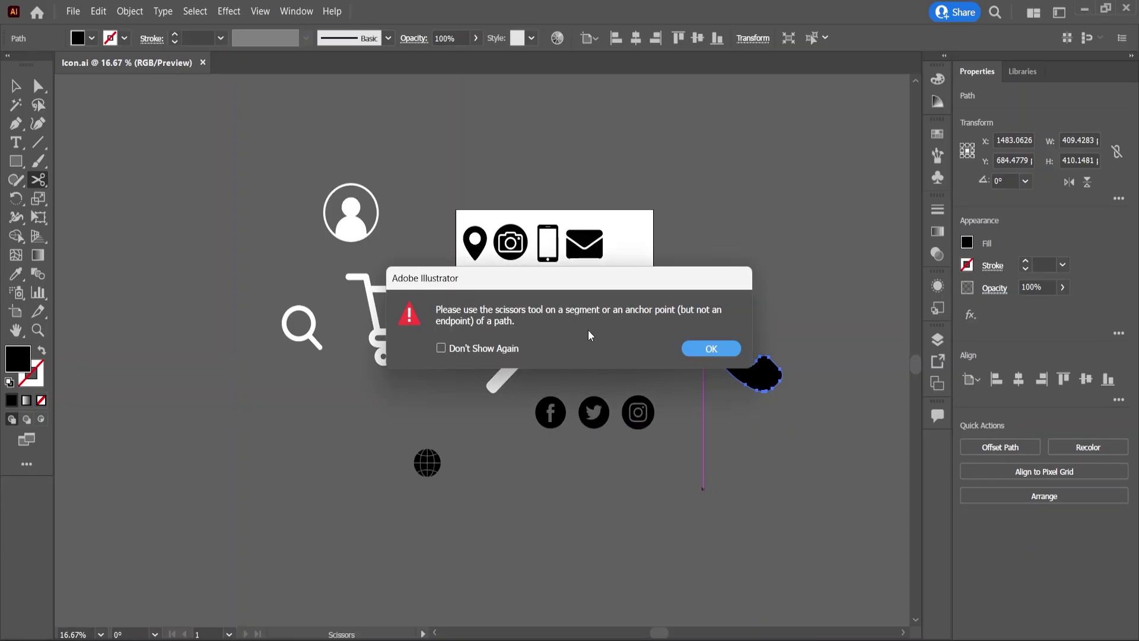
pyautogui.press('Return')
pyautogui.press('v')
pyautogui.moveTo(388, 445); pyautogui.dragTo(461, 496)
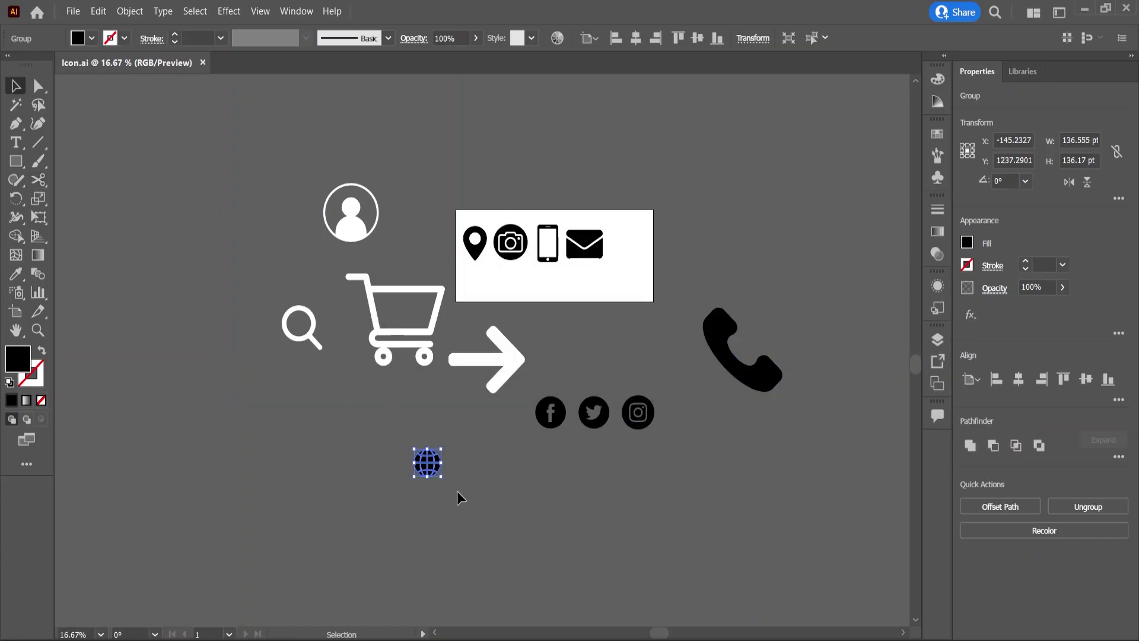
pyautogui.hotkey('alt', 'Tab')
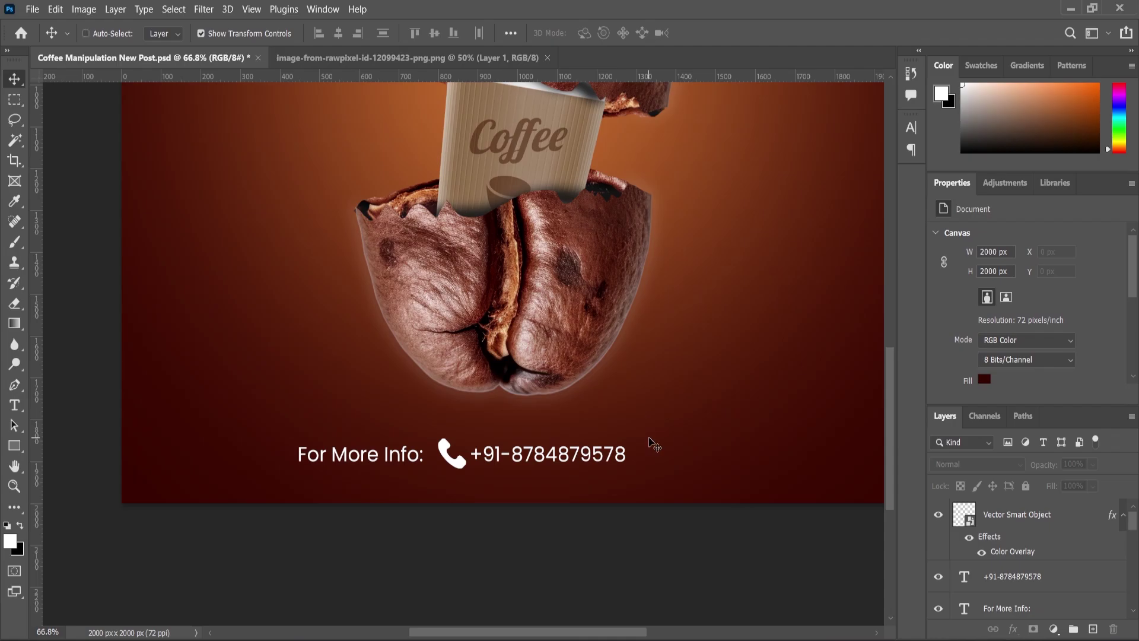
# Paste the globe as a smart object and move it beside the phone number
pyautogui.hotkey('ctrl', 'v')
pyautogui.click(629, 166)
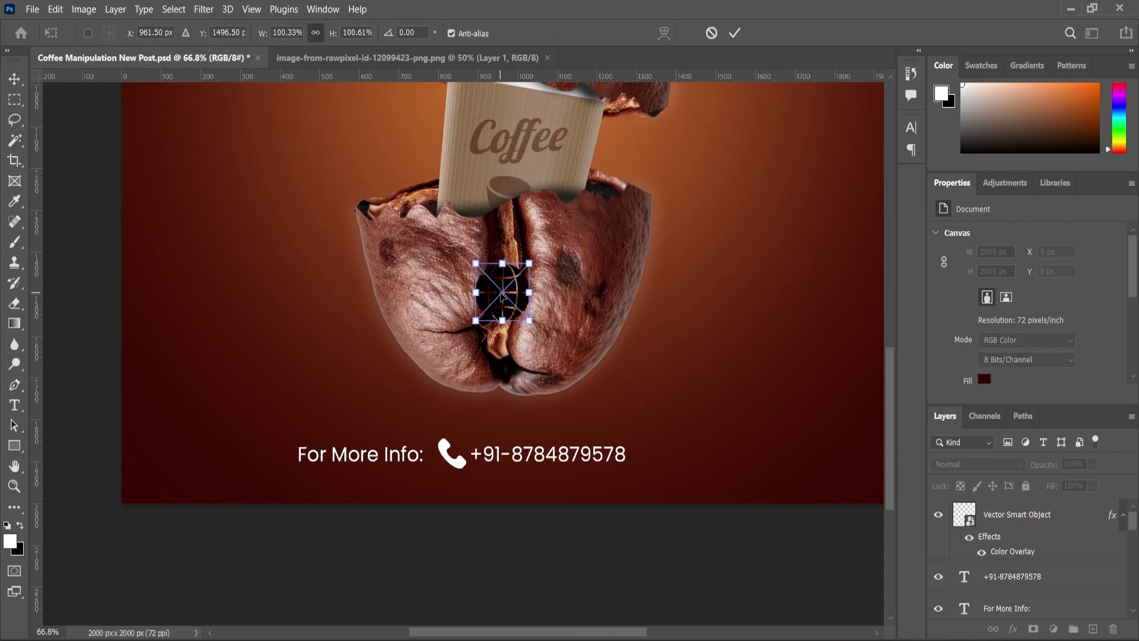
pyautogui.moveTo(505, 307); pyautogui.dragTo(669, 432)
pyautogui.press('Return')
# Add a white Color Overlay to the globe
pyautogui.click(1013, 629)
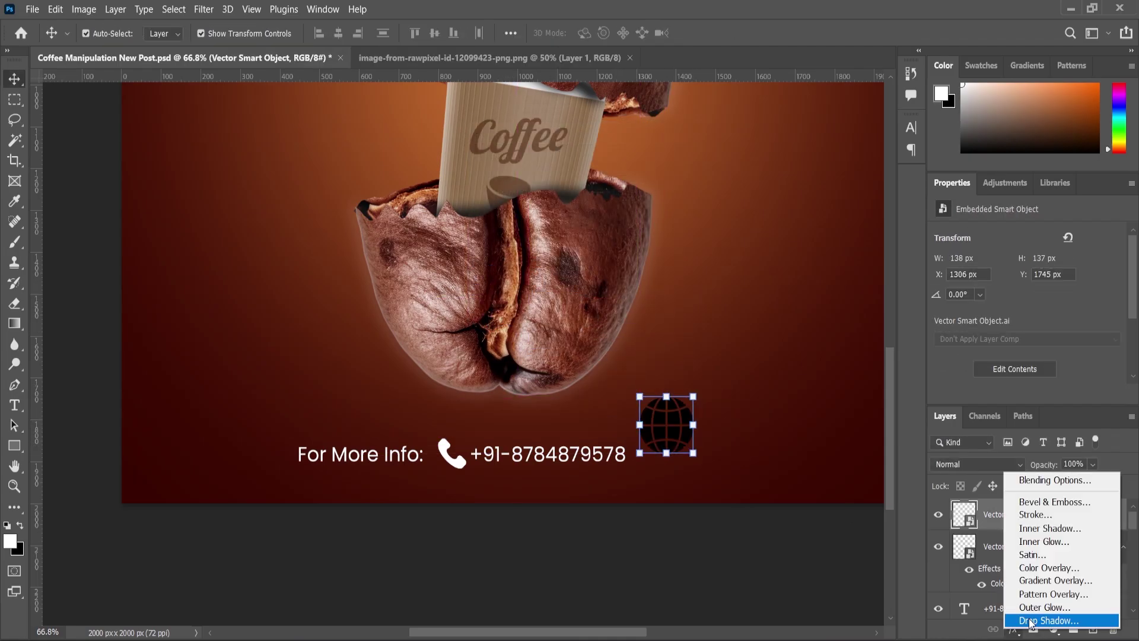
pyautogui.click(1047, 568)
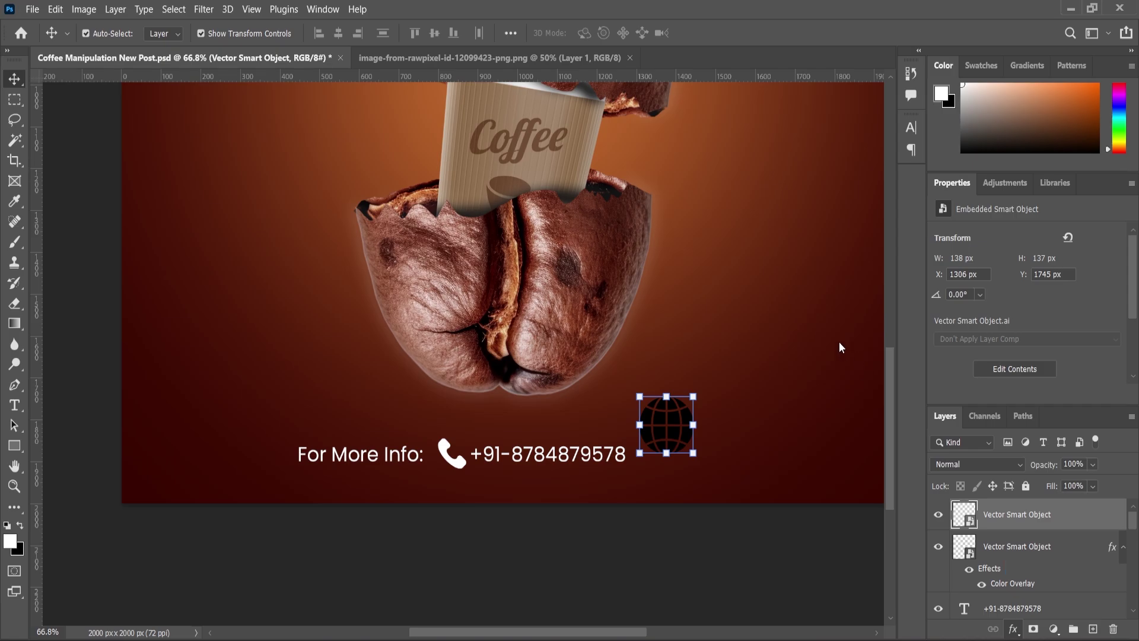
pyautogui.click(1076, 289)
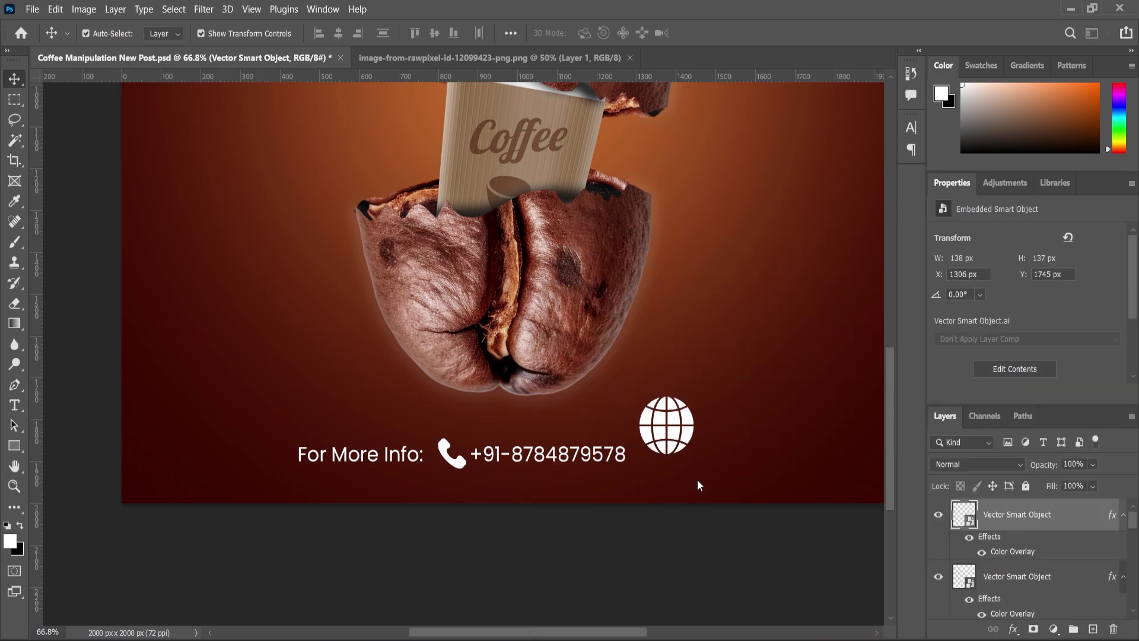
# Shrink the globe to about 74 × 75 px and even its spacing after the number
pyautogui.scroll(3, 697, 479)
pyautogui.moveTo(692, 374); pyautogui.dragTo(653, 459)
pyautogui.press('Return')
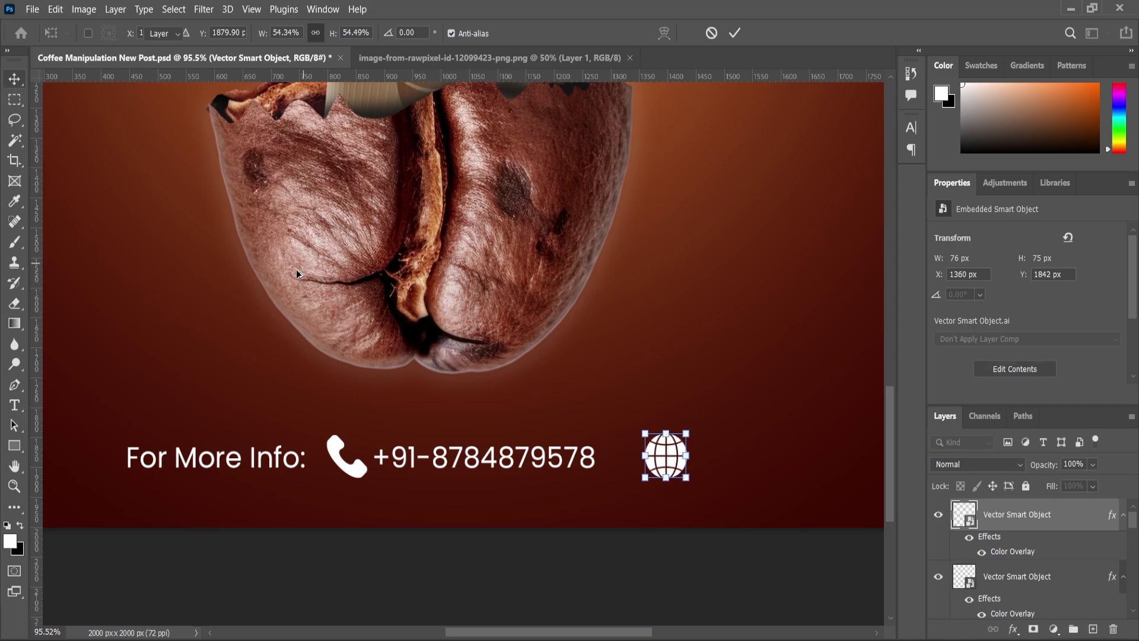
pyautogui.scroll(-2, 653, 454)
pyautogui.scroll(4, 634, 453)
pyautogui.scroll(2, 563, 437)
pyautogui.moveTo(562, 436); pyautogui.dragTo(537, 438)
pyautogui.click(314, 425)
# Duplicate the phone number layer and move the copy past the globe
pyautogui.scroll(-2, 402, 363)
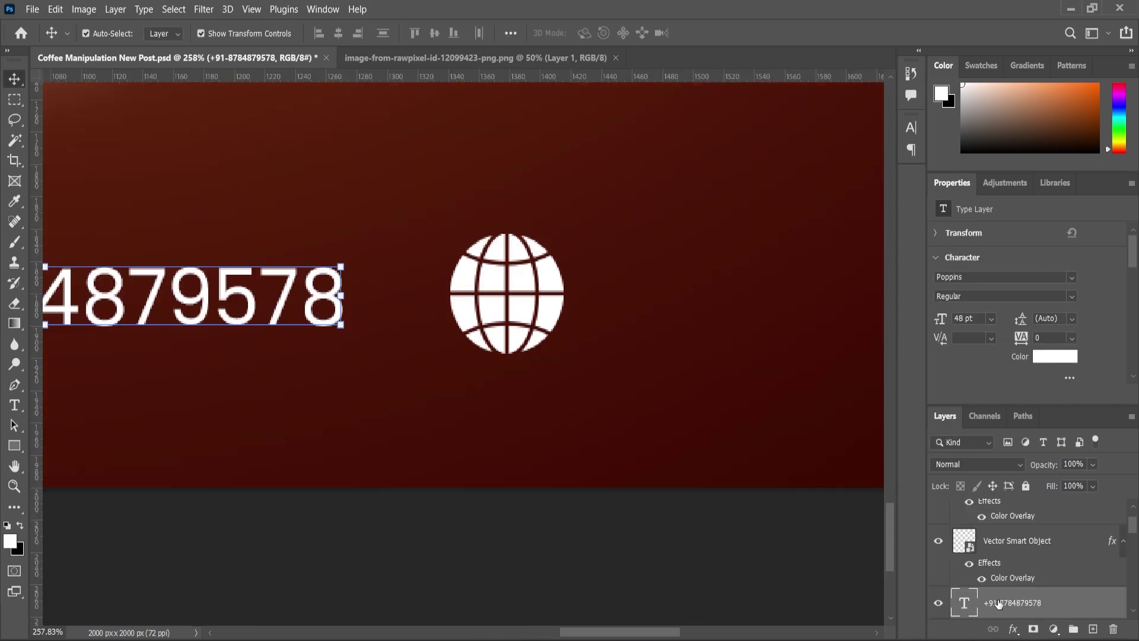
pyautogui.hotkey('ctrl', 'j')
pyautogui.scroll(-2, 344, 323)
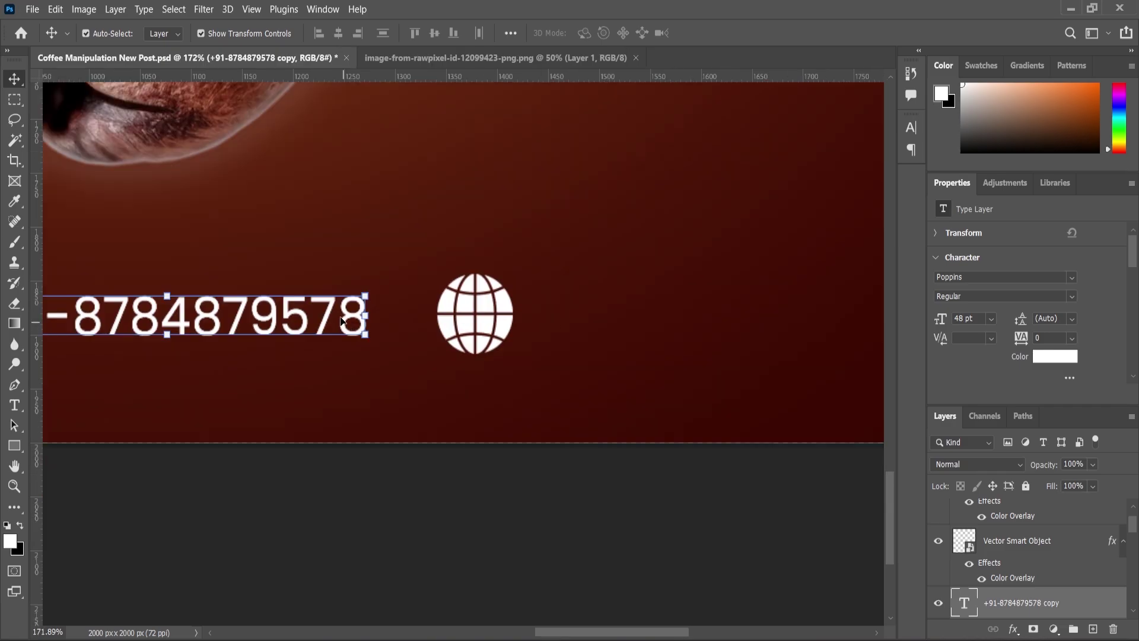
pyautogui.moveTo(288, 325); pyautogui.dragTo(750, 324)
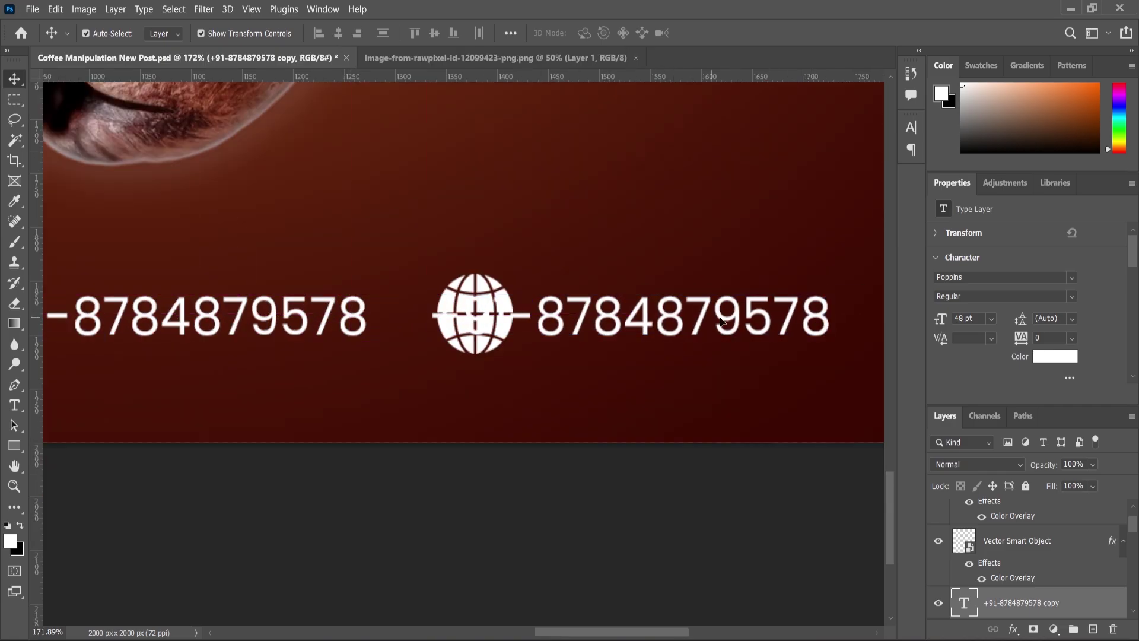
pyautogui.moveTo(617, 321); pyautogui.dragTo(683, 318)
pyautogui.doubleClick(682, 318)
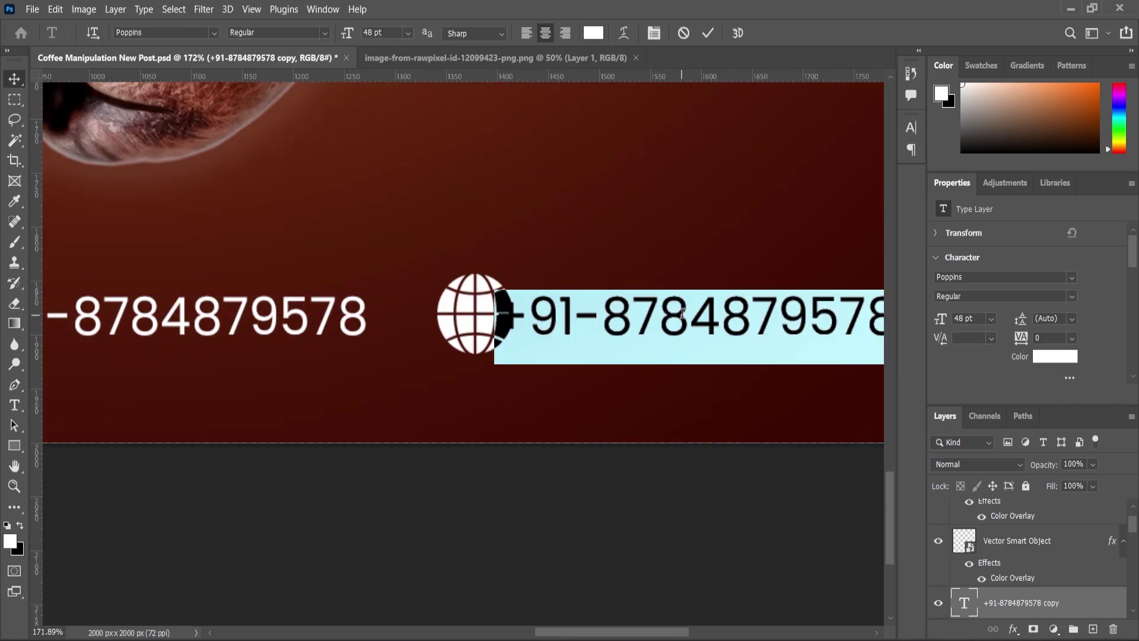
pyautogui.write('www.m')
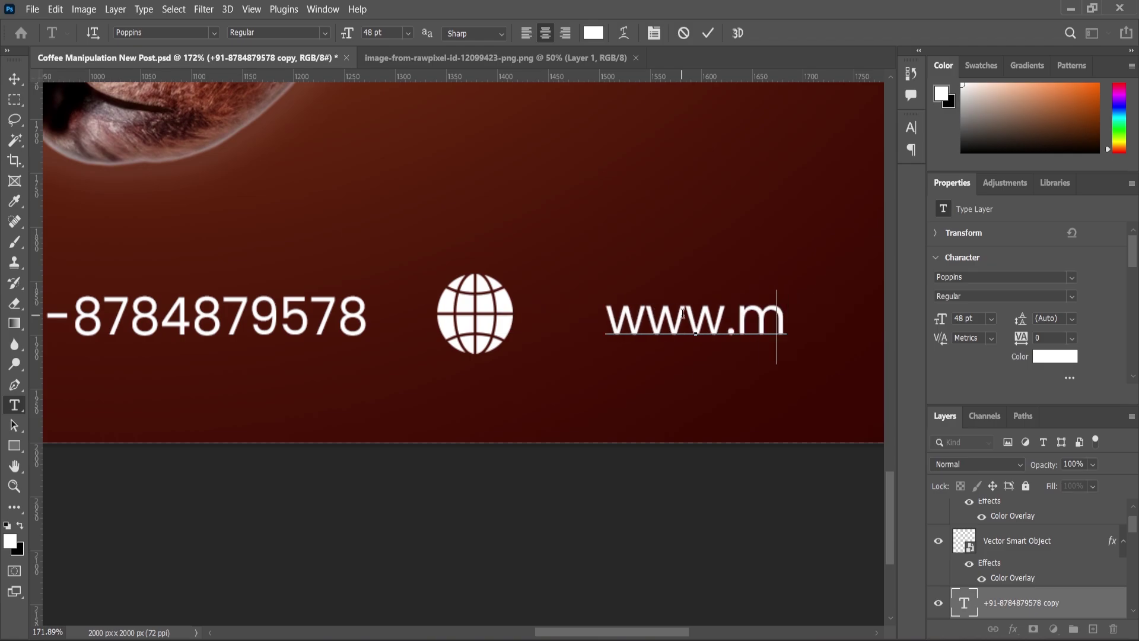
pyautogui.press('BackSpace')
pyautogui.write('neet')
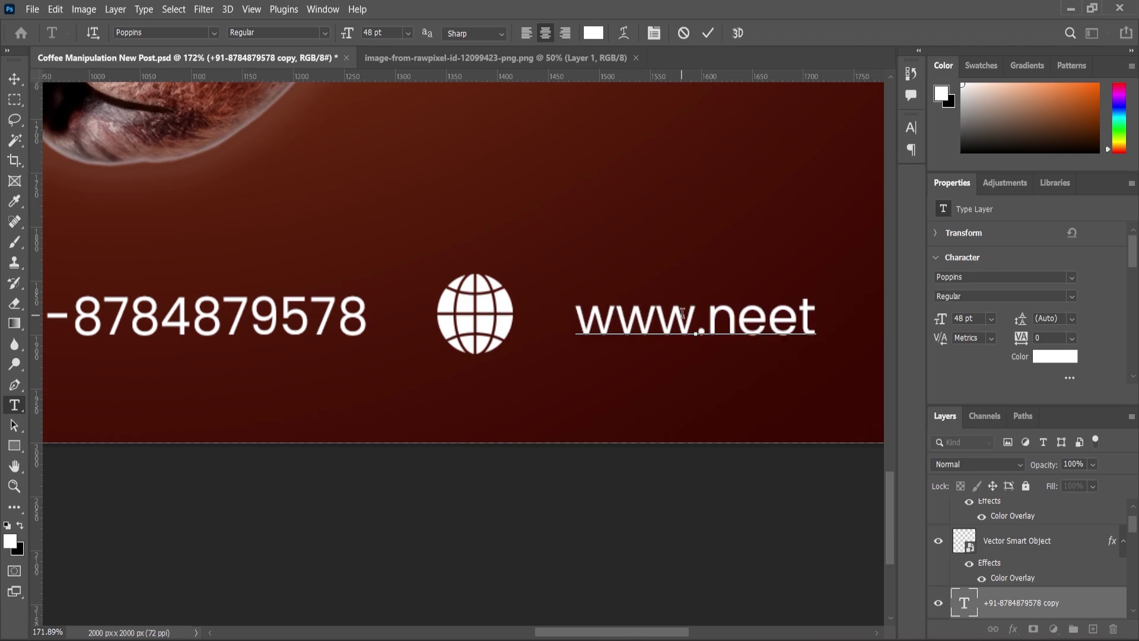
pyautogui.write('creation')
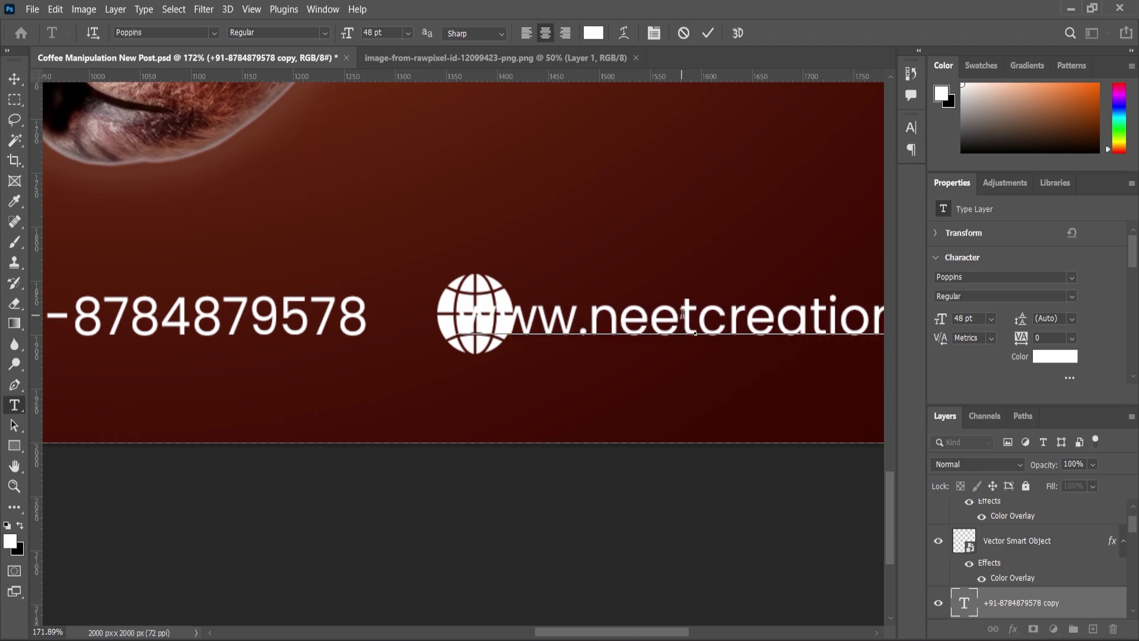
pyautogui.write('z.com')
pyautogui.scroll(-5, 430, 314)
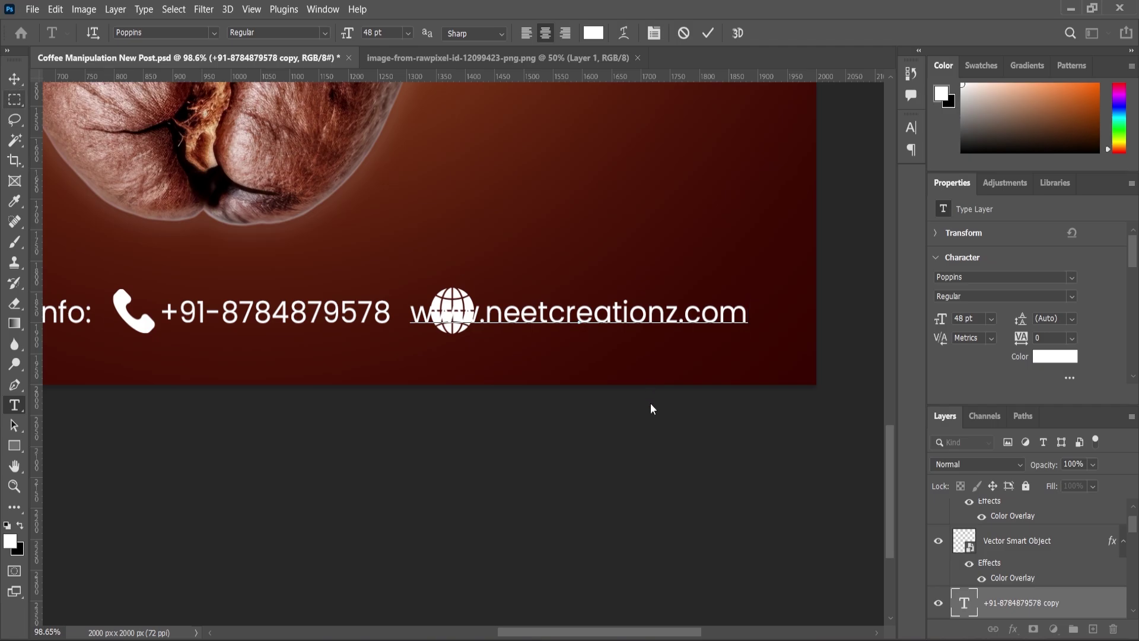
pyautogui.hotkey('ctrl', 'Return')
pyautogui.press('v')
pyautogui.moveTo(540, 320); pyautogui.dragTo(612, 321)
pyautogui.scroll(-4, 575, 384)
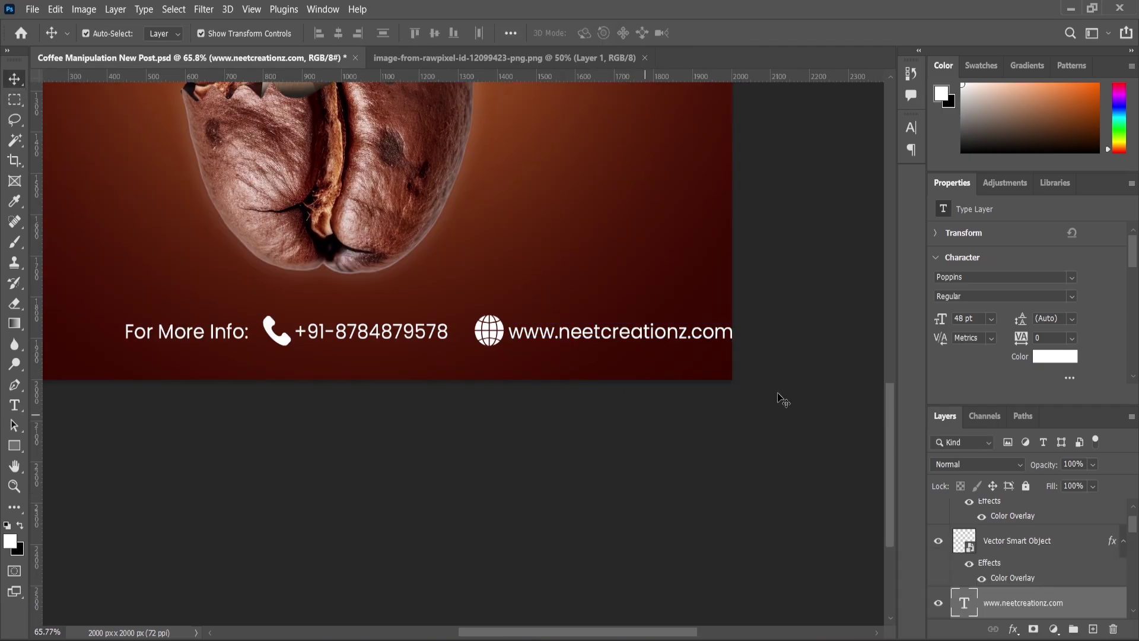
# Scale the globe and website text down to about 80%
pyautogui.moveTo(778, 397); pyautogui.dragTo(224, 315)
pyautogui.hotkey('ctrl', 't')
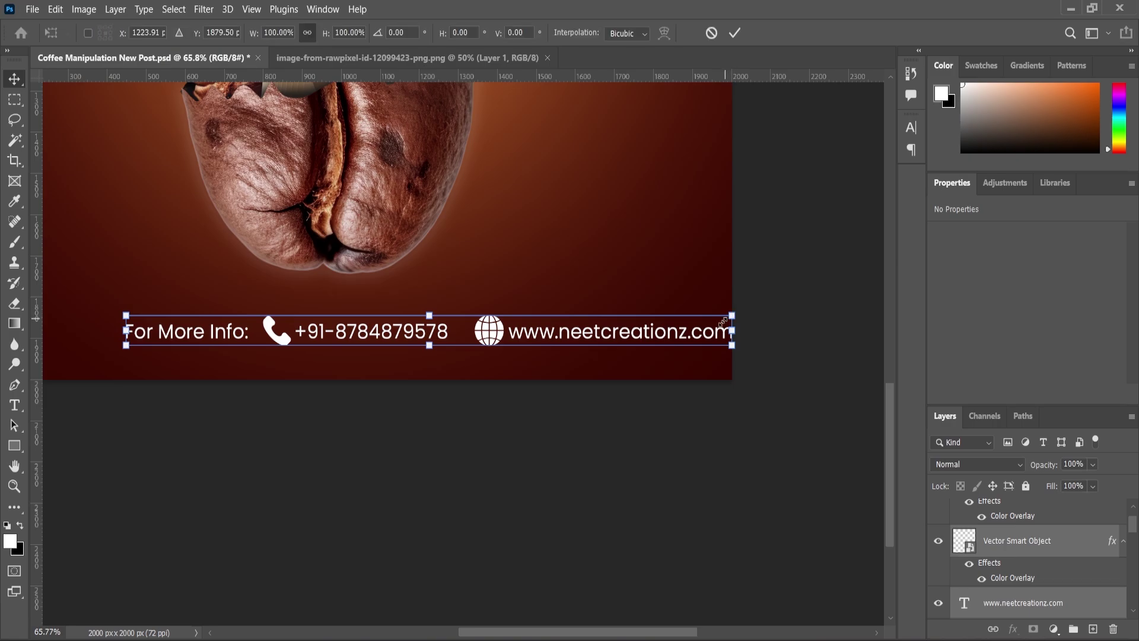
pyautogui.moveTo(724, 321); pyautogui.dragTo(674, 342)
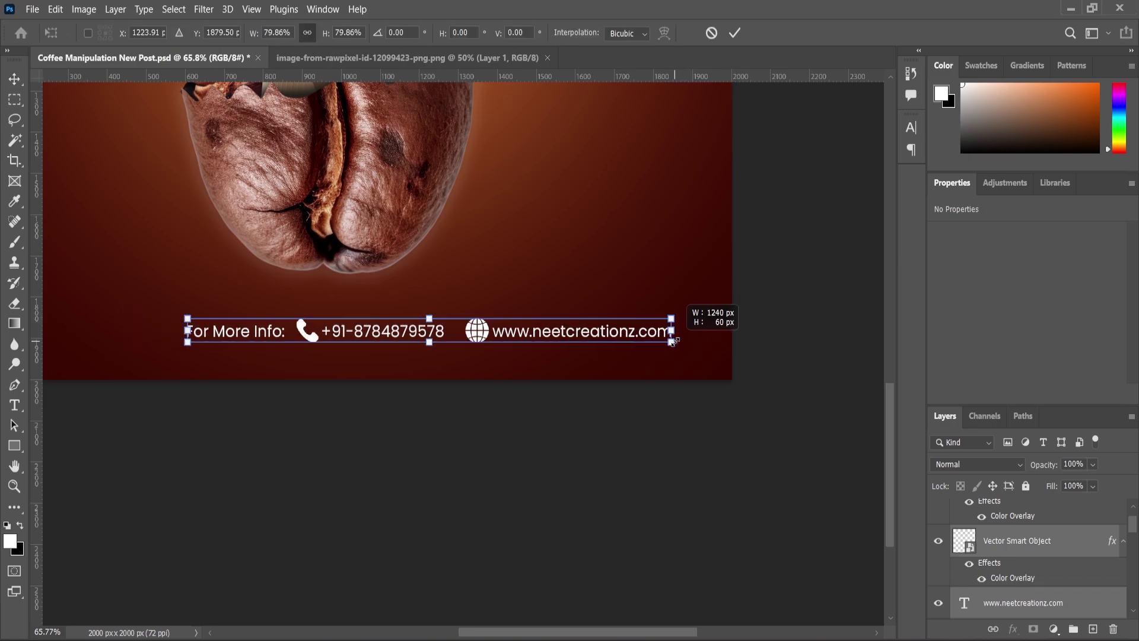
pyautogui.click(1002, 551)
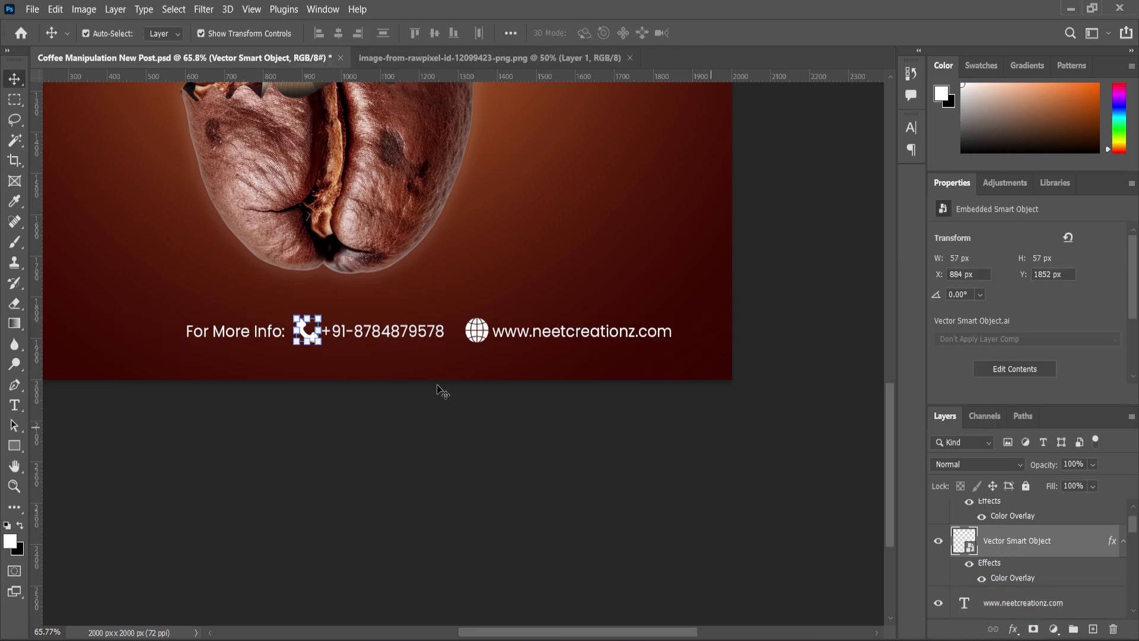
# Convert all footer layers into one smart object and centre it horizontally
pyautogui.moveTo(740, 397); pyautogui.dragTo(247, 318)
pyautogui.rightClick(997, 537)
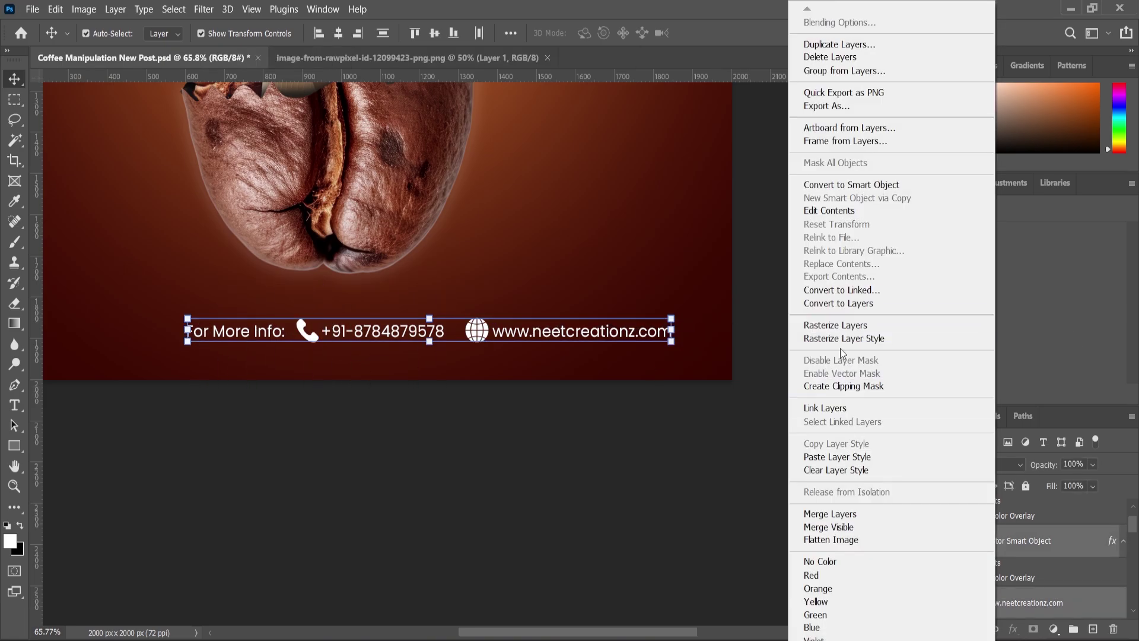
pyautogui.click(846, 185)
pyautogui.hotkey('ctrl', 'a')
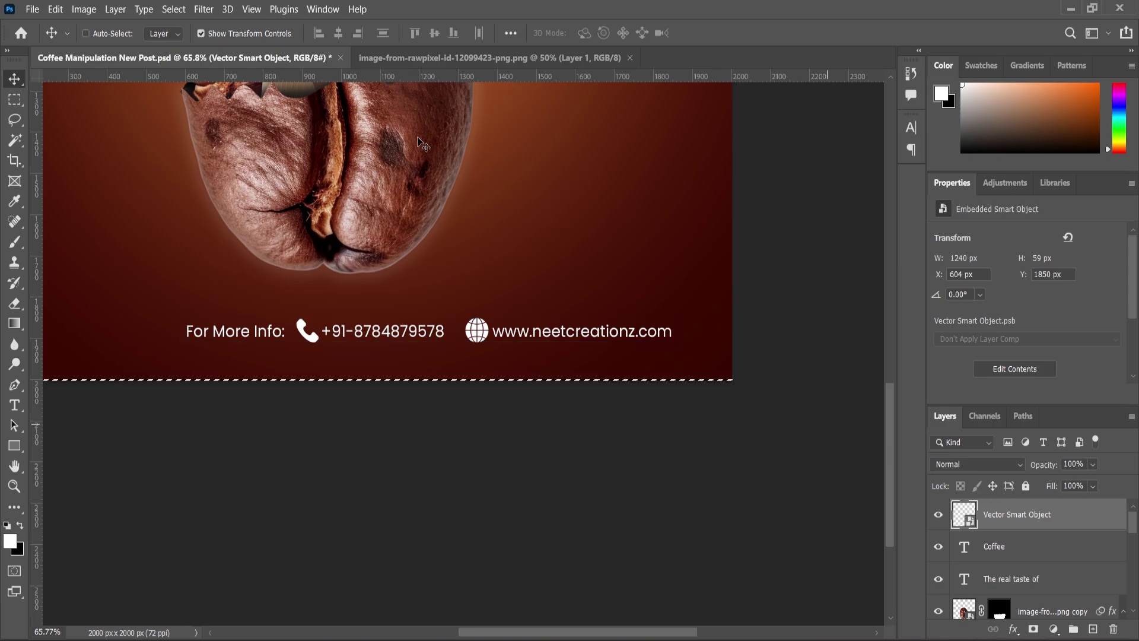
pyautogui.click(339, 33)
pyautogui.hotkey('ctrl', 'd')
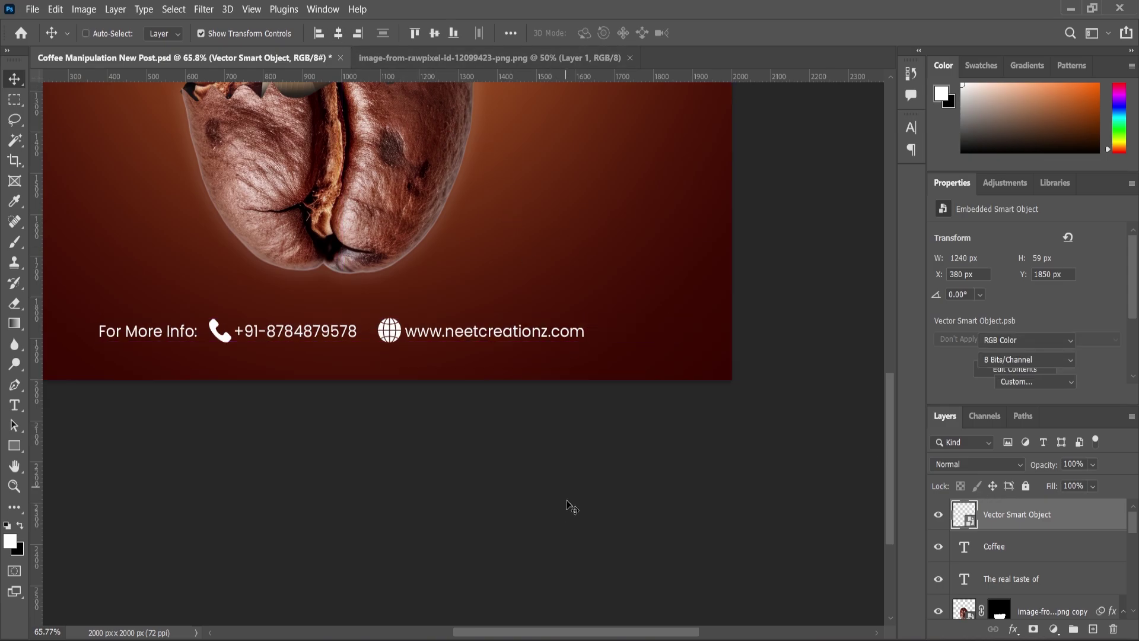
pyautogui.keyDown('ctrl'); pyautogui.click(559, 524); pyautogui.keyUp('ctrl')
pyautogui.scroll(-5, 559, 524)
# Drag in the coffee bean image, enlarge it to about 124%, and rotate it 38° at the left edge
pyautogui.scroll(2, 473, 251)
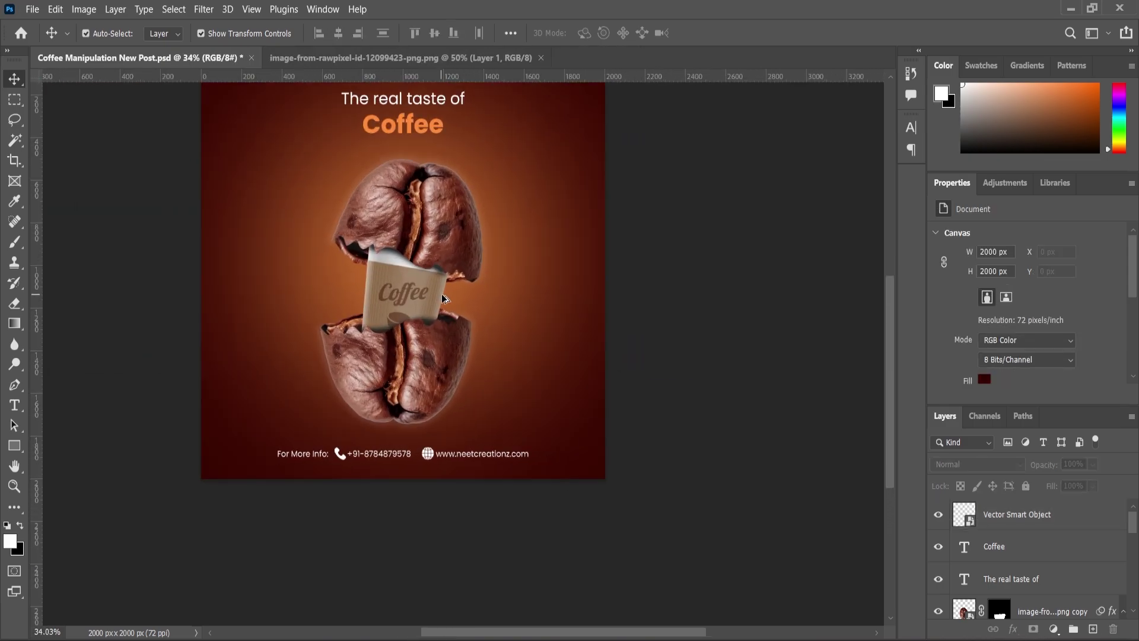
pyautogui.scroll(-2, 559, 338)
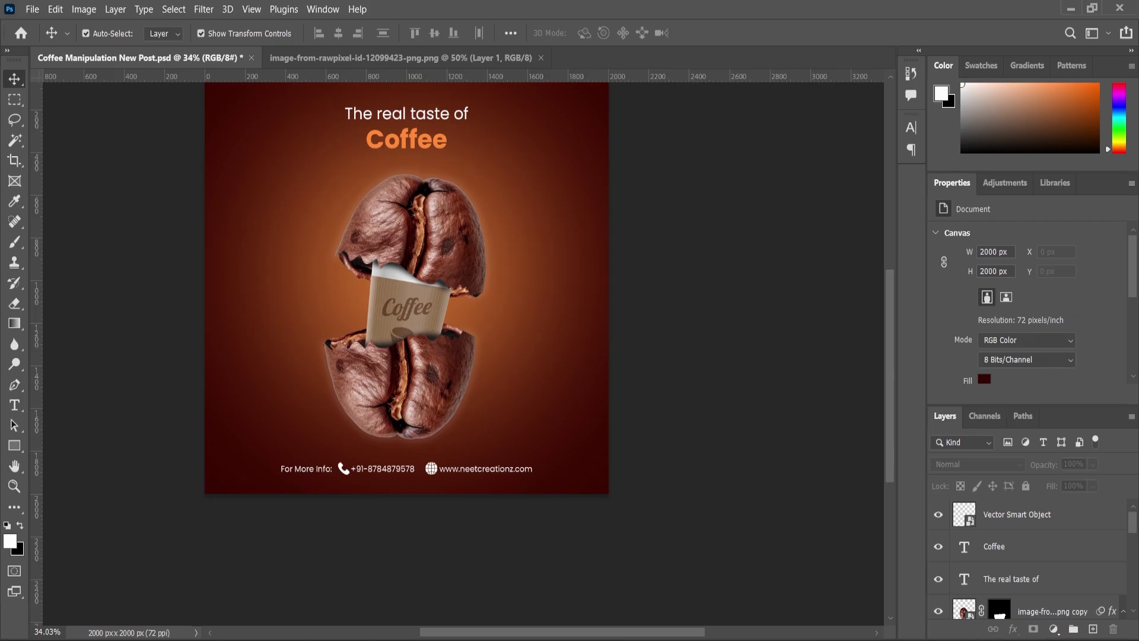
pyautogui.hotkey('alt', 'Tab')
pyautogui.moveTo(192, 155); pyautogui.dragTo(308, 385)
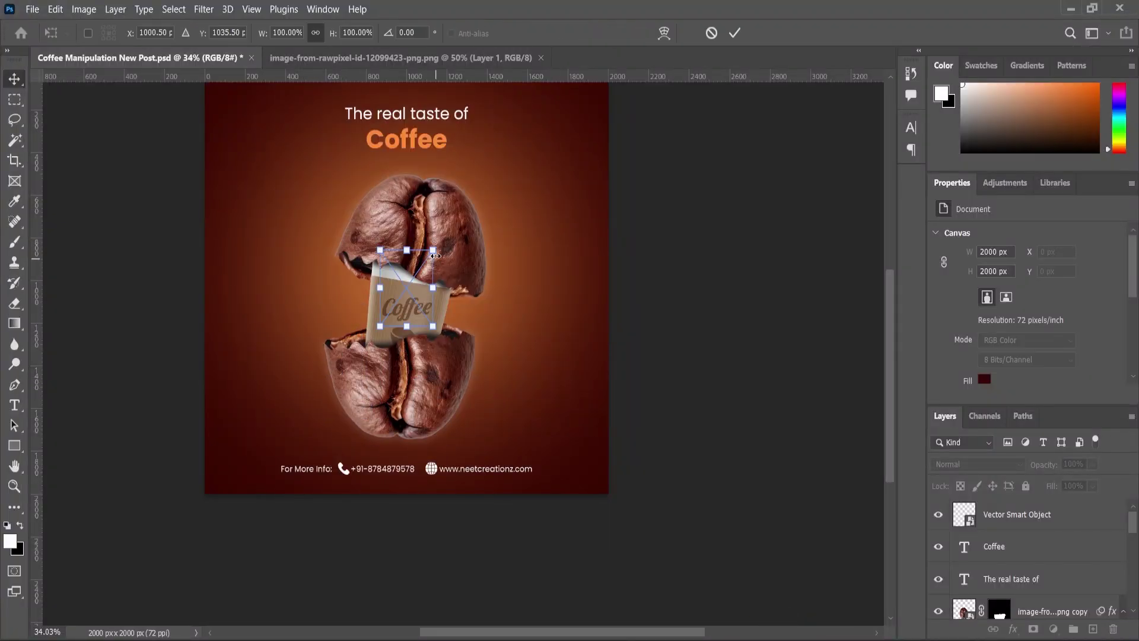
pyautogui.moveTo(435, 255); pyautogui.dragTo(446, 232)
pyautogui.moveTo(415, 284); pyautogui.dragTo(237, 297)
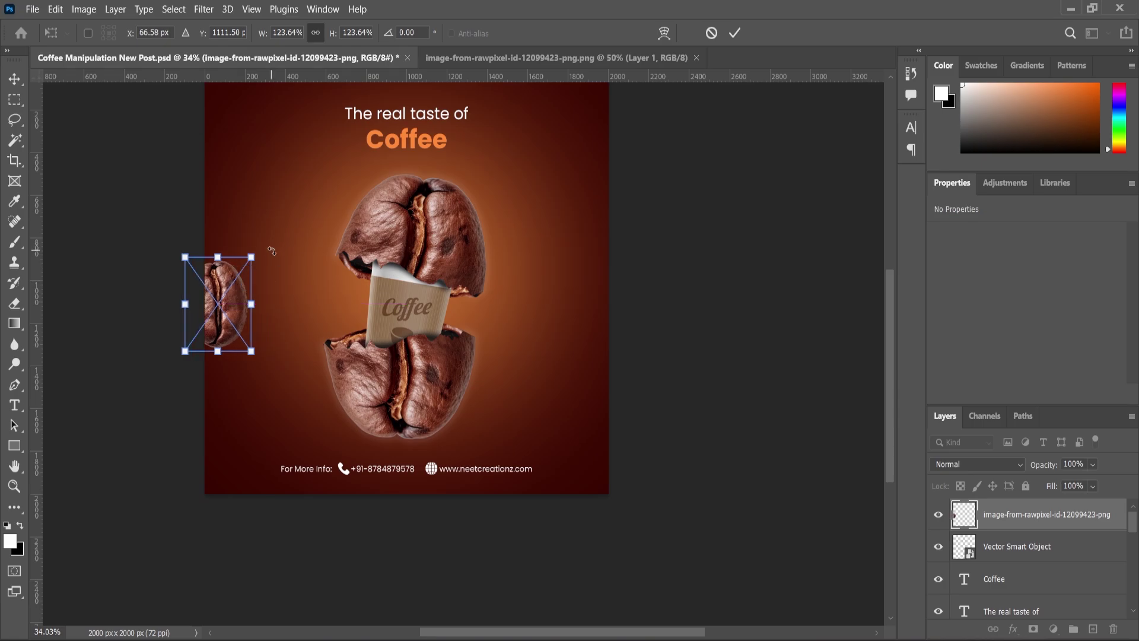
pyautogui.moveTo(271, 251); pyautogui.dragTo(224, 325)
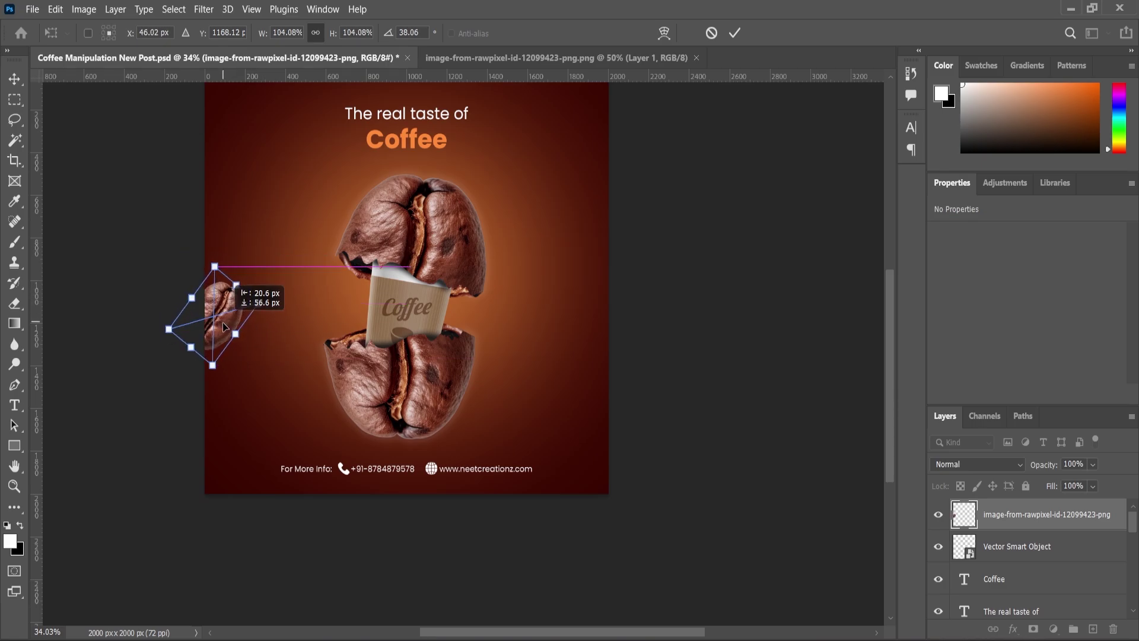
pyautogui.press('Return')
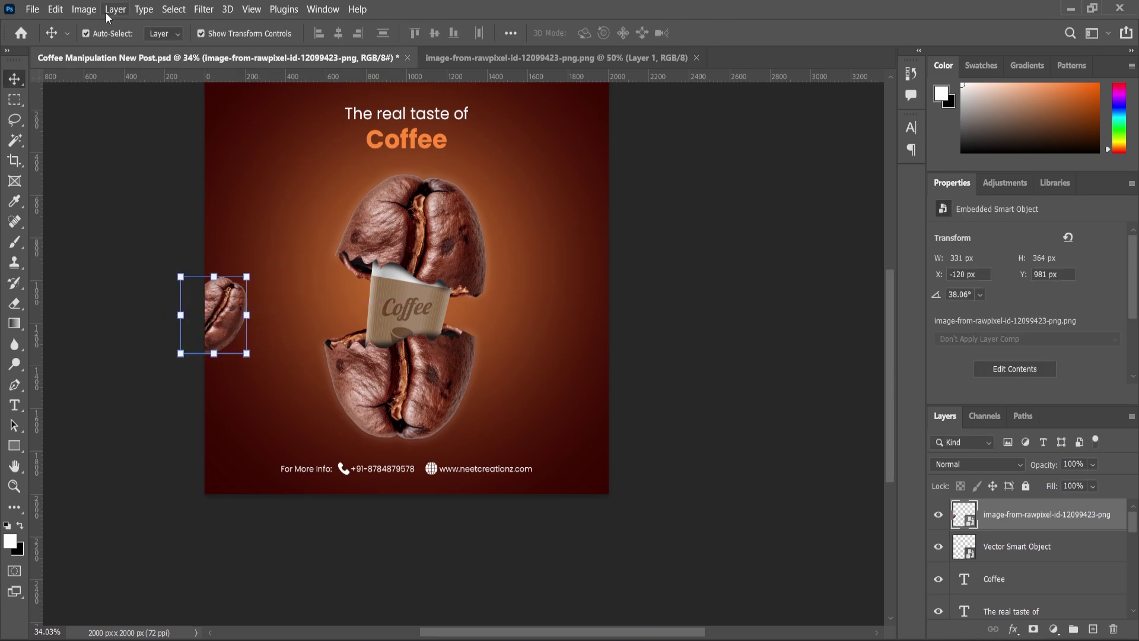
# Apply Gaussian Blur to the bean and drag a duplicate toward the upper right
pyautogui.click(204, 9)
pyautogui.moveTo(295, 190)
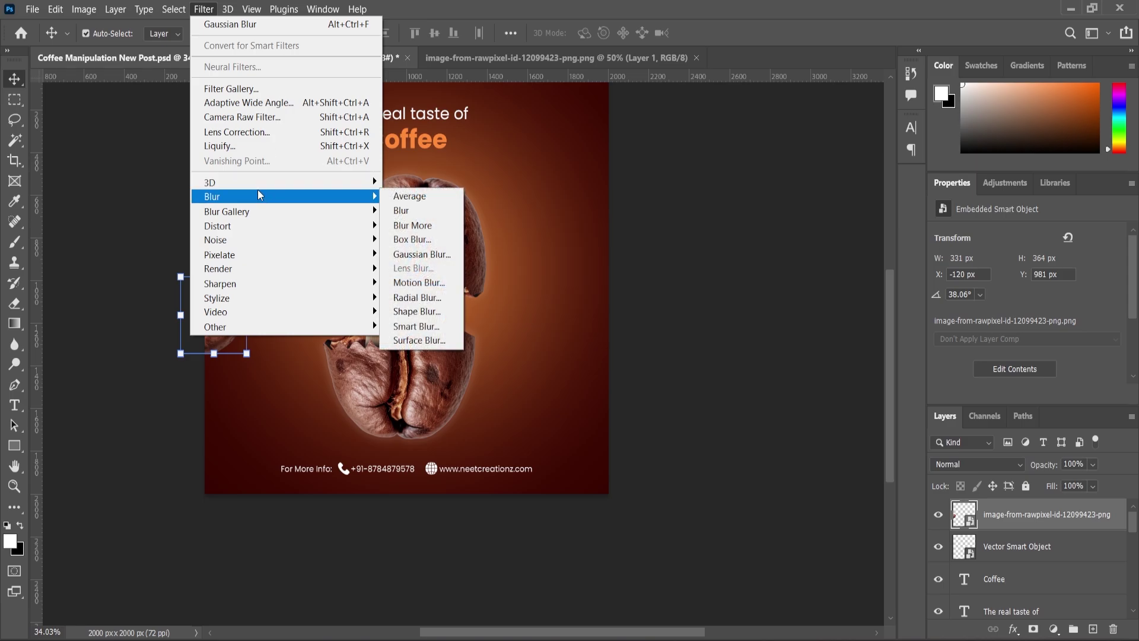
pyautogui.click(436, 251)
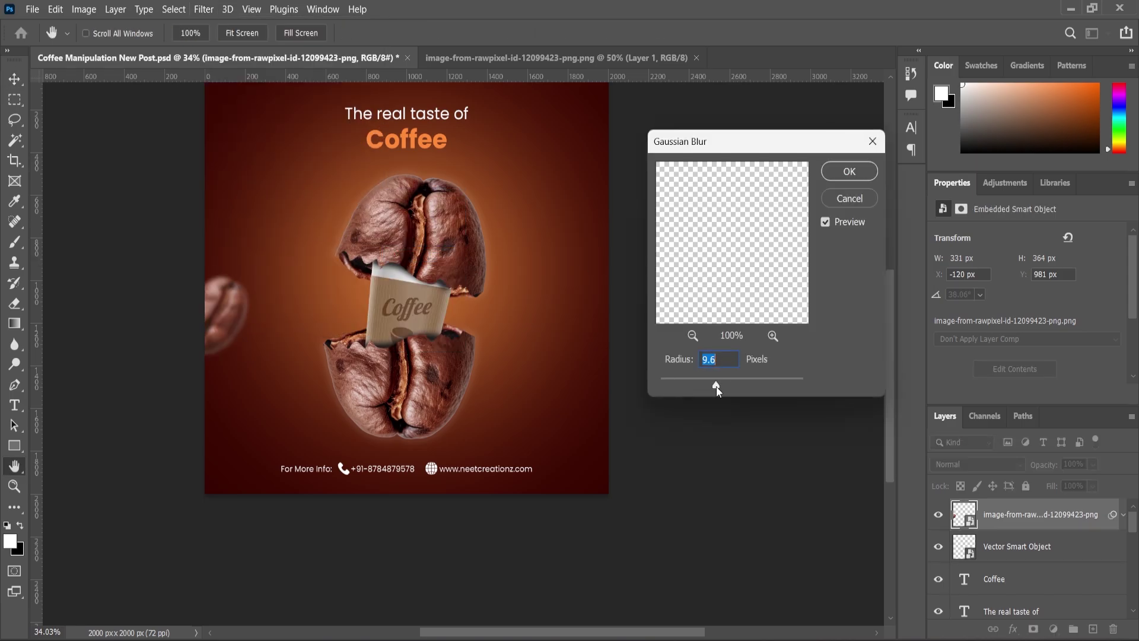
pyautogui.click(838, 177)
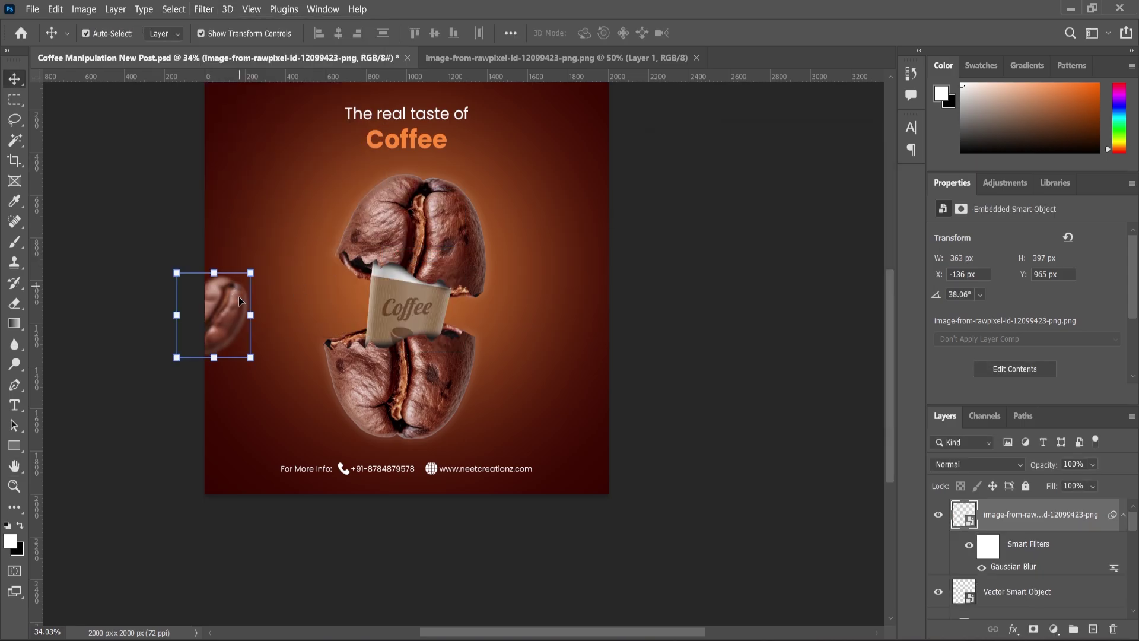
pyautogui.moveTo(995, 520); pyautogui.dragTo(1093, 629)
pyautogui.moveTo(231, 315); pyautogui.dragTo(669, 255)
# Resize the bean copy at the upper right
pyautogui.click(617, 179)
pyautogui.press('Return')
pyautogui.click(18, 80)
pyautogui.scroll(-2, 519, 297)
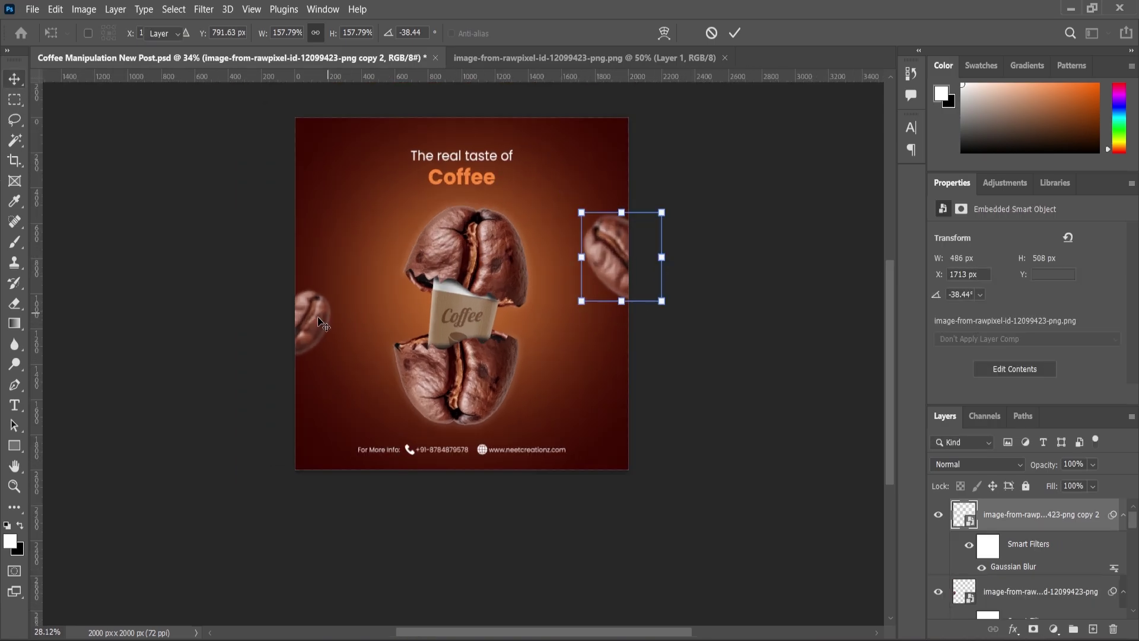
# Duplicate the left-edge bean and move it top-left, shrinking it to about 78% at roughly 71°
pyautogui.click(317, 317)
pyautogui.hotkey('ctrl', 'j')
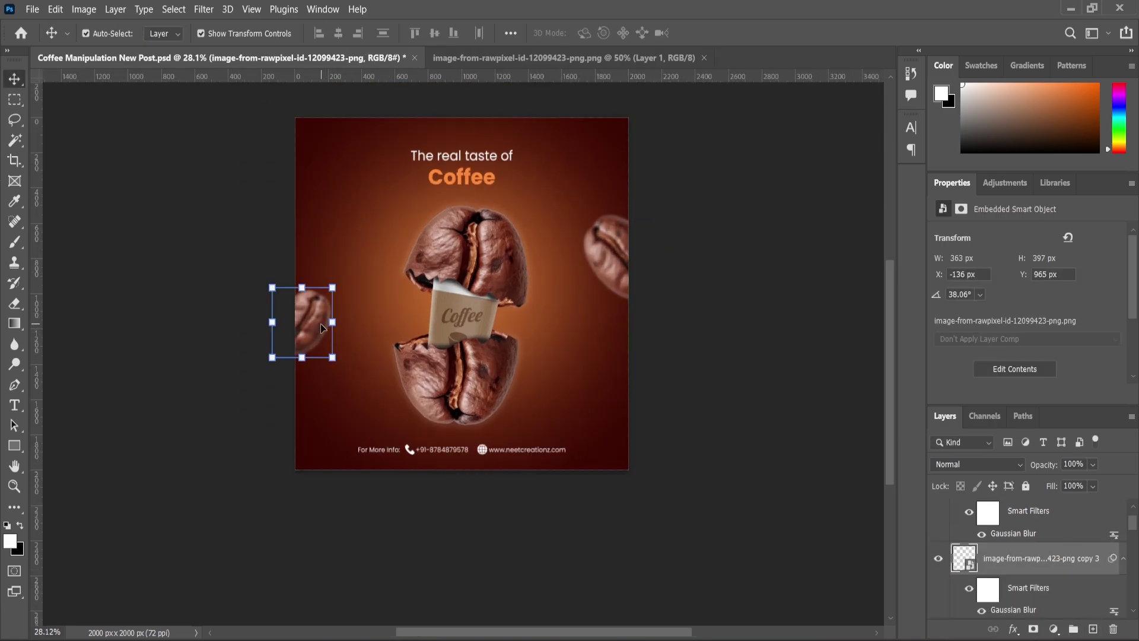
pyautogui.moveTo(318, 322); pyautogui.dragTo(369, 187)
pyautogui.click(382, 156)
pyautogui.press('Return')
pyautogui.press('Return')
pyautogui.scroll(2, 590, 322)
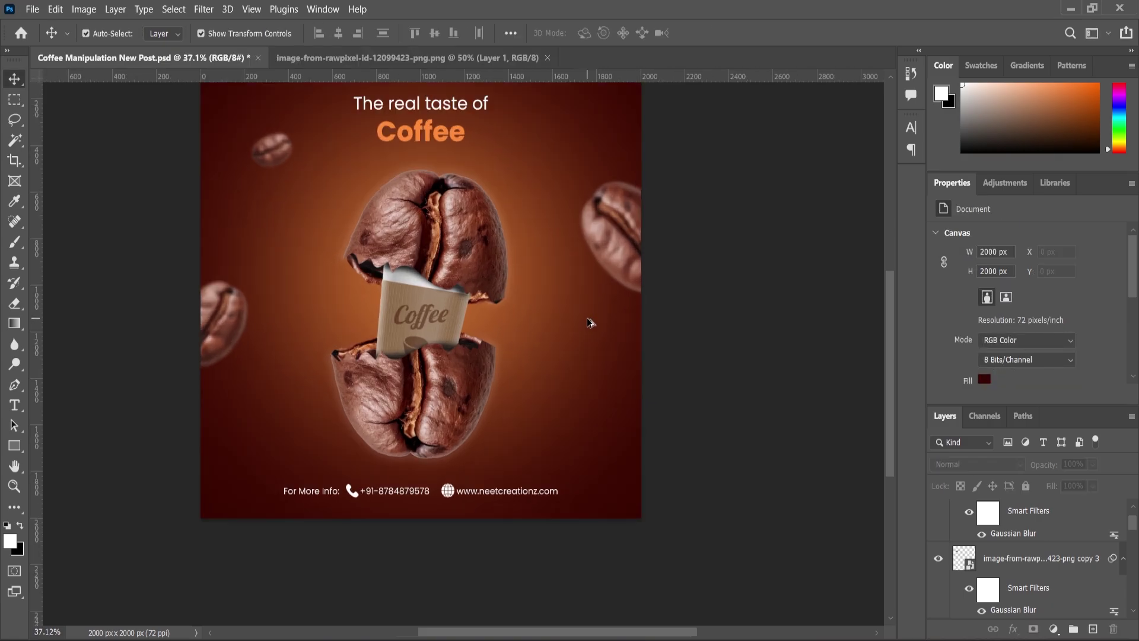
pyautogui.scroll(1, 1043, 562)
# Add a new layer and choose a black 800 px Special Effects spatter brush
pyautogui.click(1048, 516)
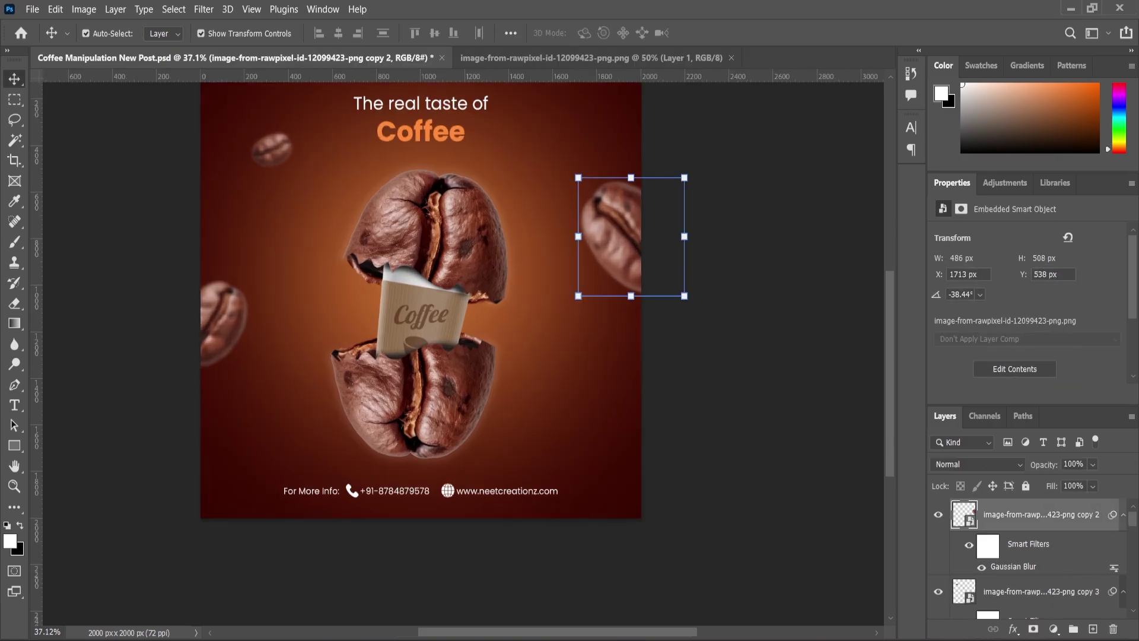
pyautogui.click(1092, 629)
pyautogui.press('b')
pyautogui.rightClick(455, 284)
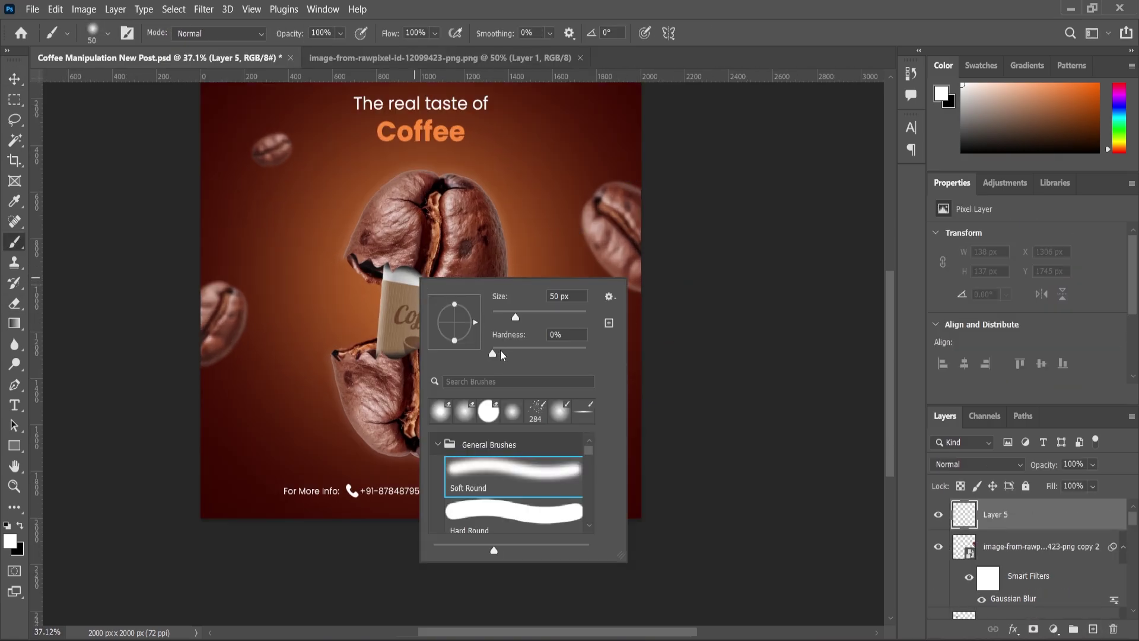
pyautogui.click(442, 448)
pyautogui.click(439, 526)
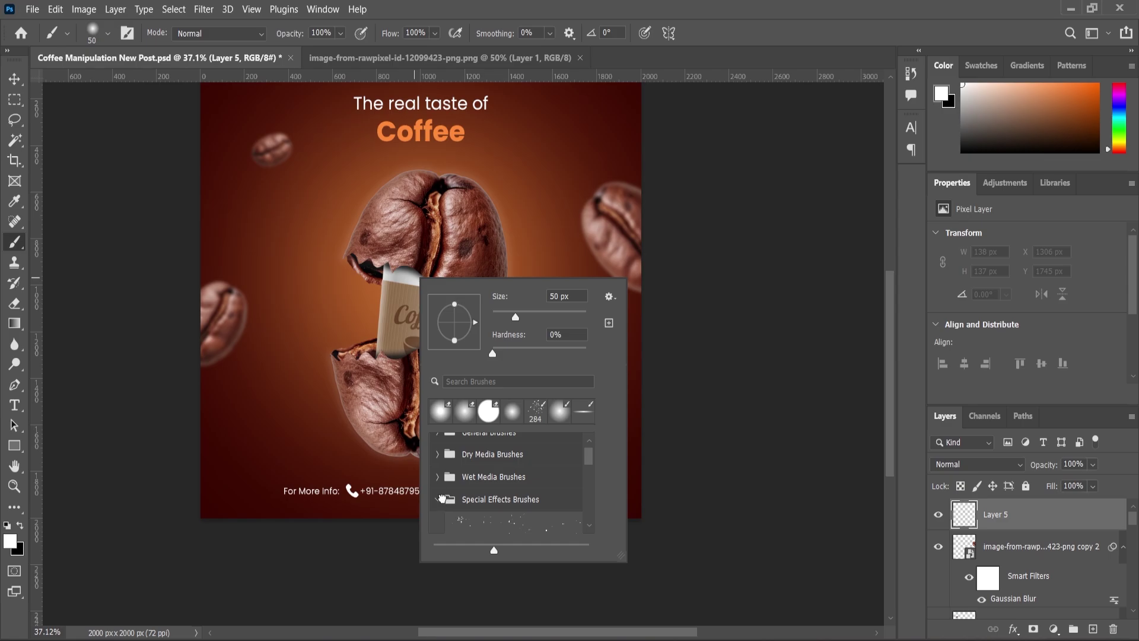
pyautogui.click(442, 499)
pyautogui.scroll(-1, 498, 496)
pyautogui.click(437, 511)
pyautogui.click(498, 523)
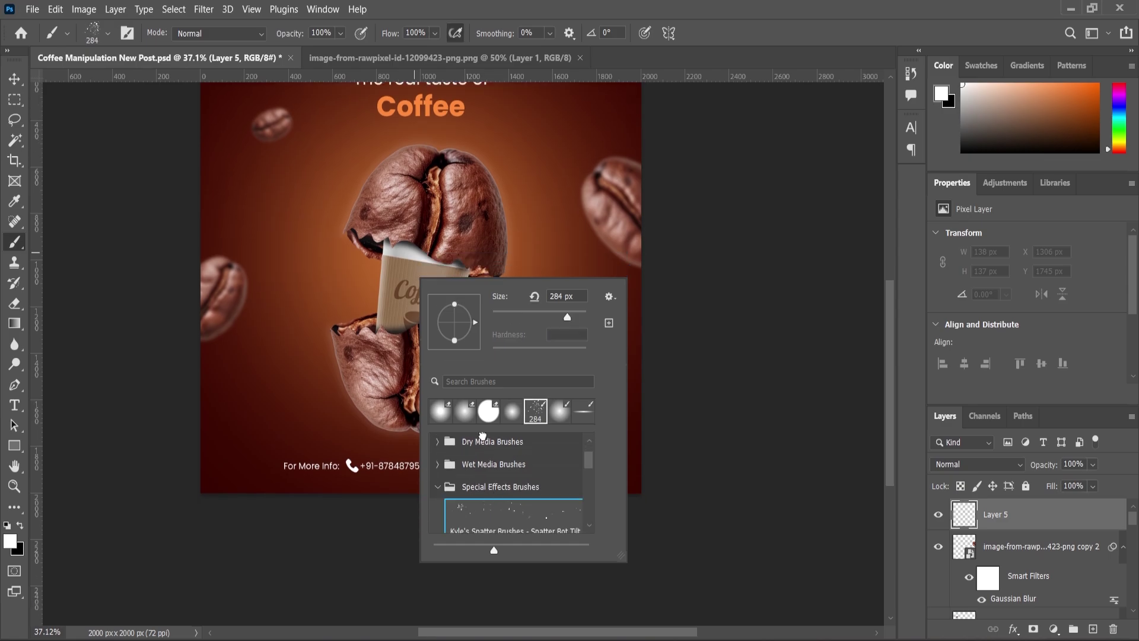
pyautogui.click(20, 525)
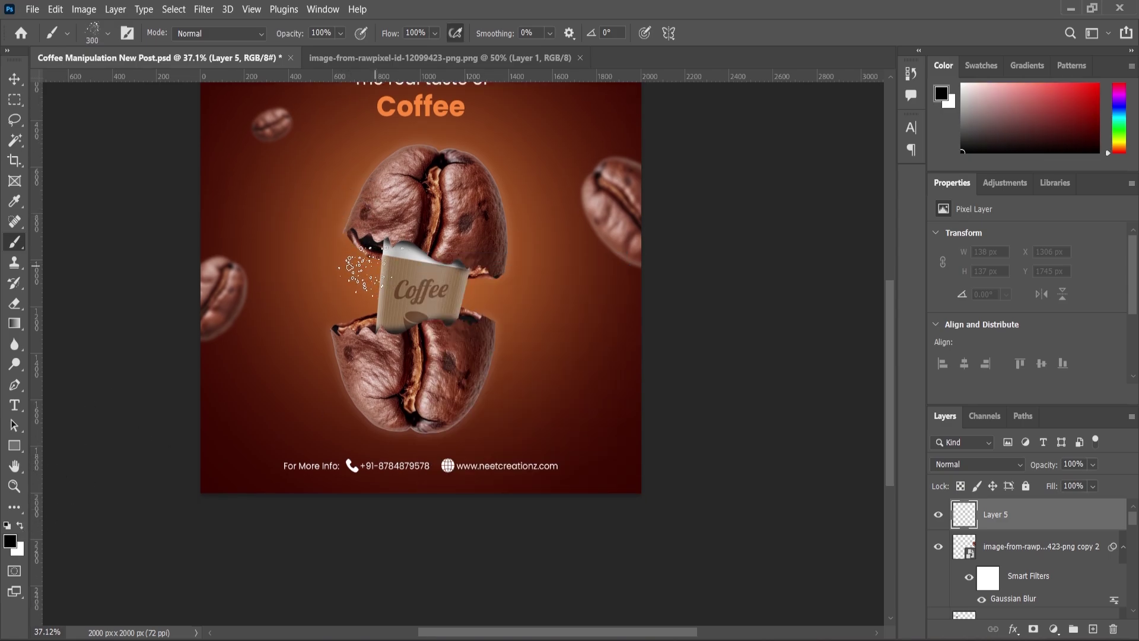
pyautogui.press(']')
pyautogui.press(']')
pyautogui.press(']')
pyautogui.press(']')
pyautogui.press(']')
pyautogui.press(']')
pyautogui.press('[')
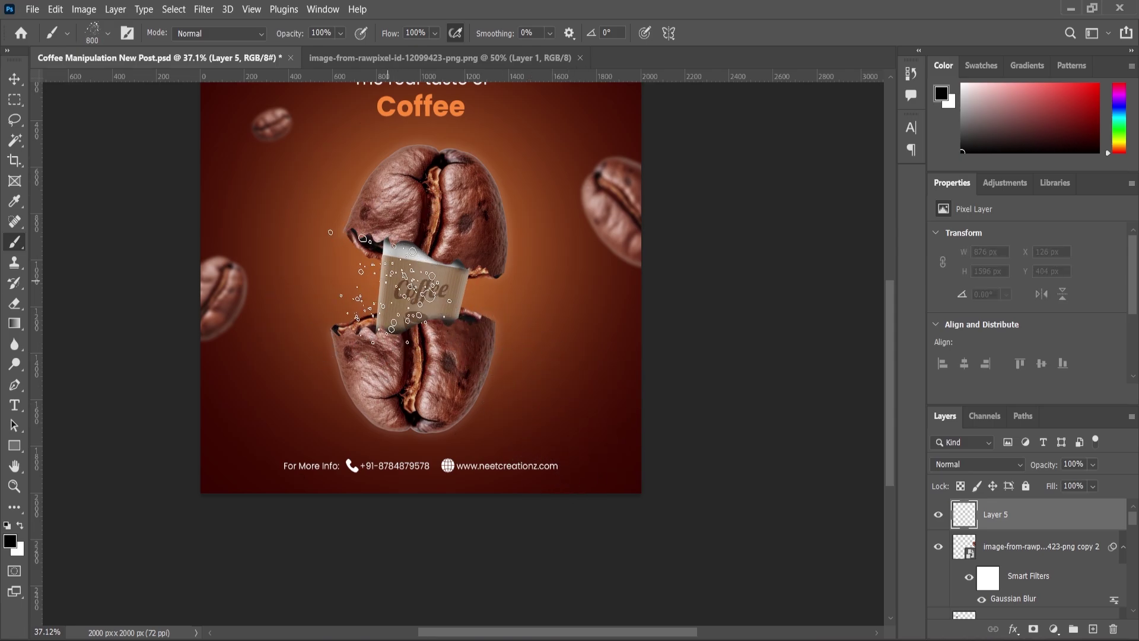
# Stamp black splatters around the cup and bean, then move Layer 5 down above Layer 1
pyautogui.click(371, 277)
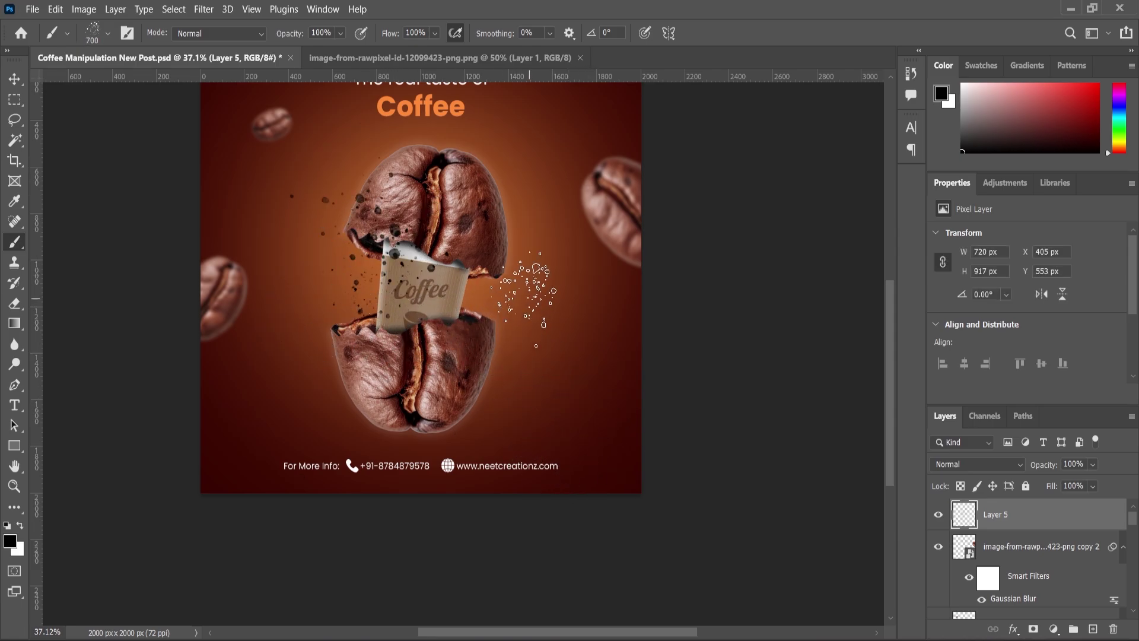
pyautogui.click(515, 300)
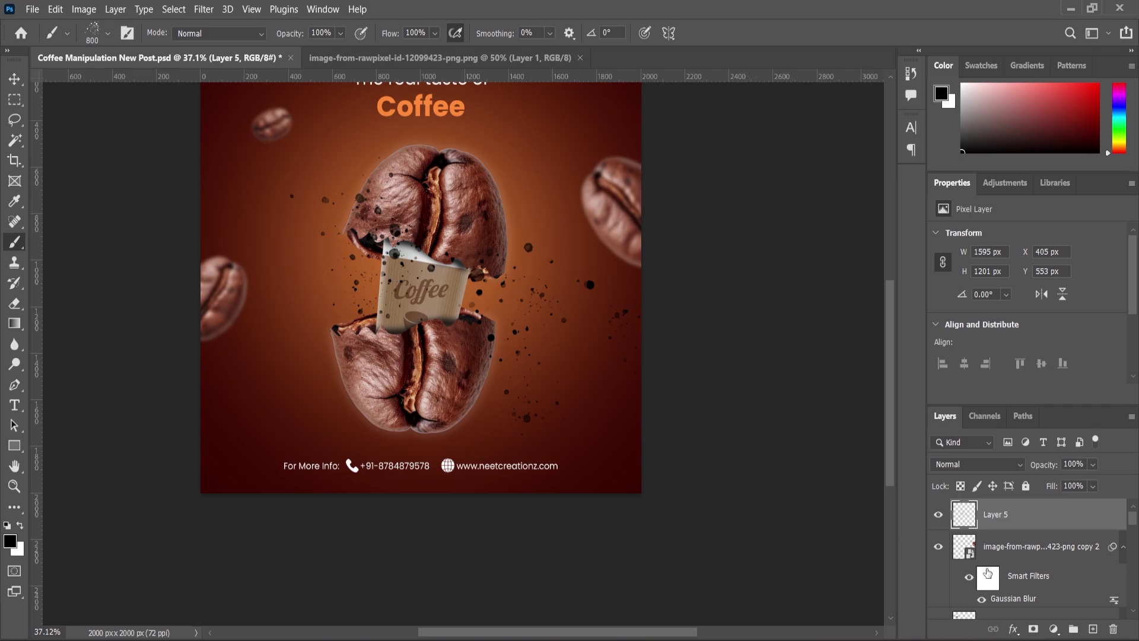
pyautogui.moveTo(989, 517); pyautogui.dragTo(989, 564)
pyautogui.scroll(-2, 988, 563)
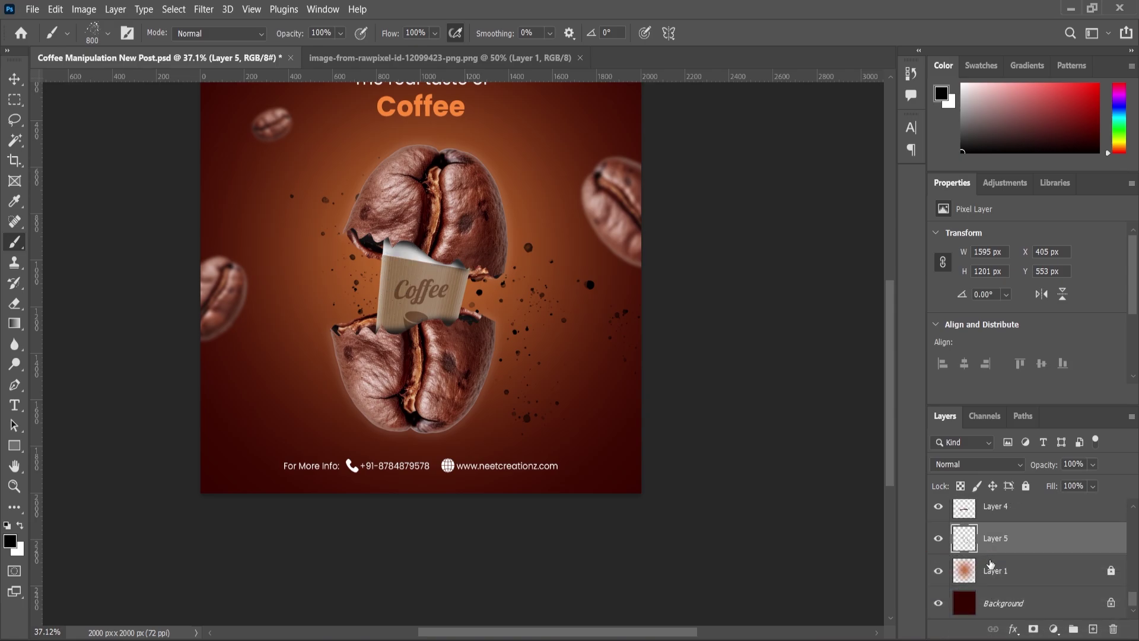
# Shift the splatter layer left, blend it in Soft Light and scale it to 105%
pyautogui.click(15, 79)
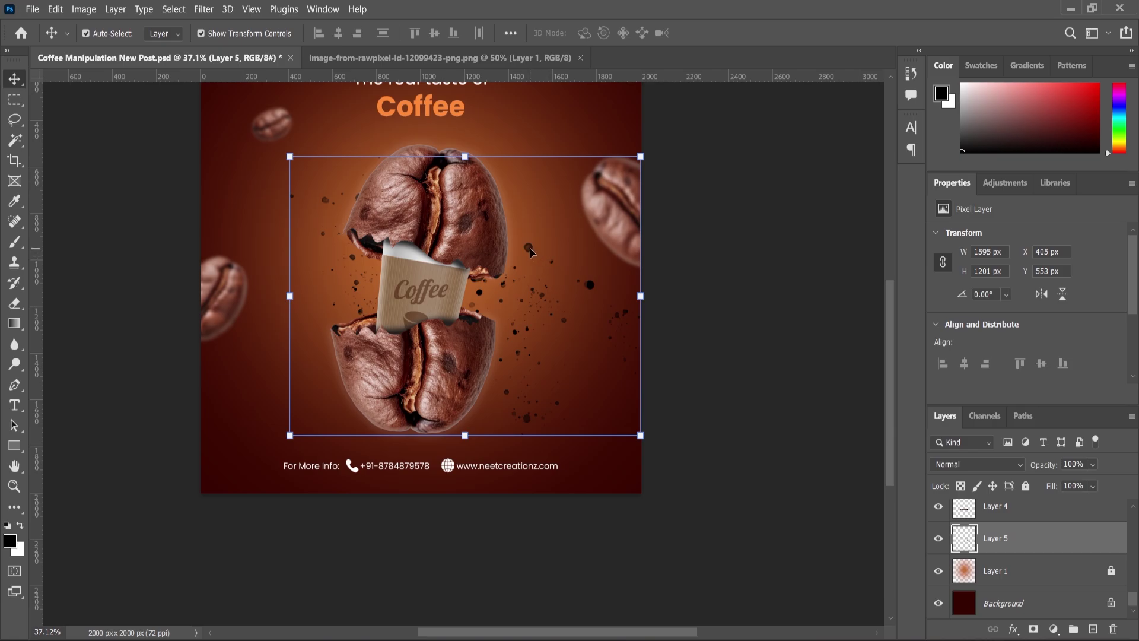
pyautogui.moveTo(531, 252); pyautogui.dragTo(489, 250)
pyautogui.click(1012, 468)
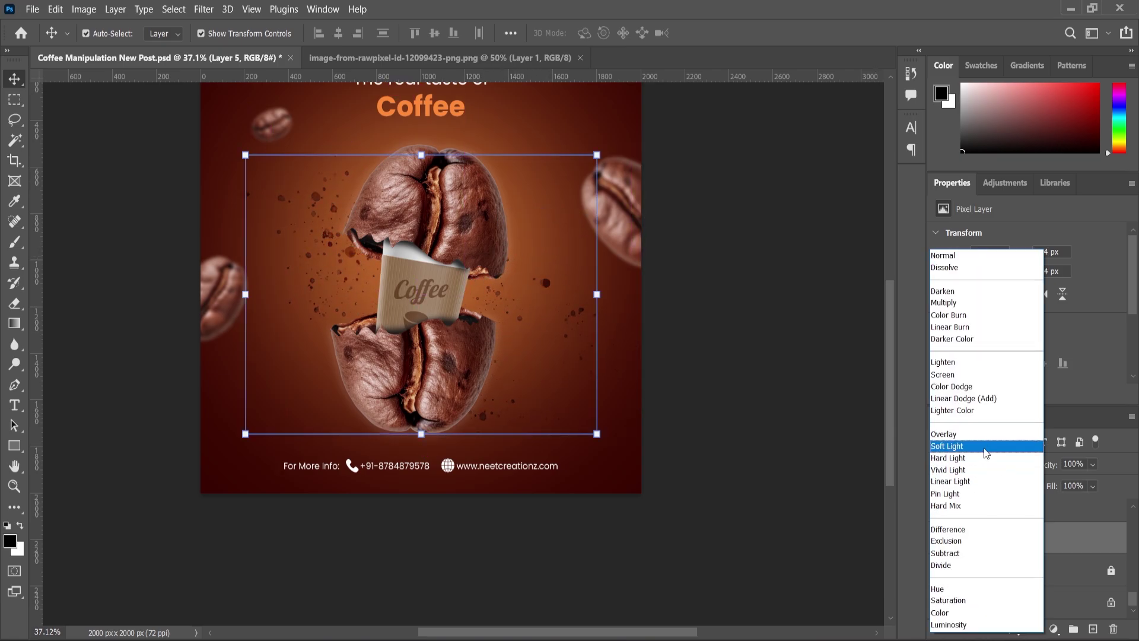
pyautogui.click(985, 446)
pyautogui.moveTo(597, 155); pyautogui.dragTo(606, 146)
pyautogui.press('Return')
pyautogui.click(14, 486)
# Add a Levels adjustment above the bean layer set to 11, 0.97, 246
pyautogui.moveTo(536, 349)
pyautogui.mouseDown()
pyautogui.moveTo(558, 350)
pyautogui.moveTo(534, 350)
pyautogui.mouseUp()
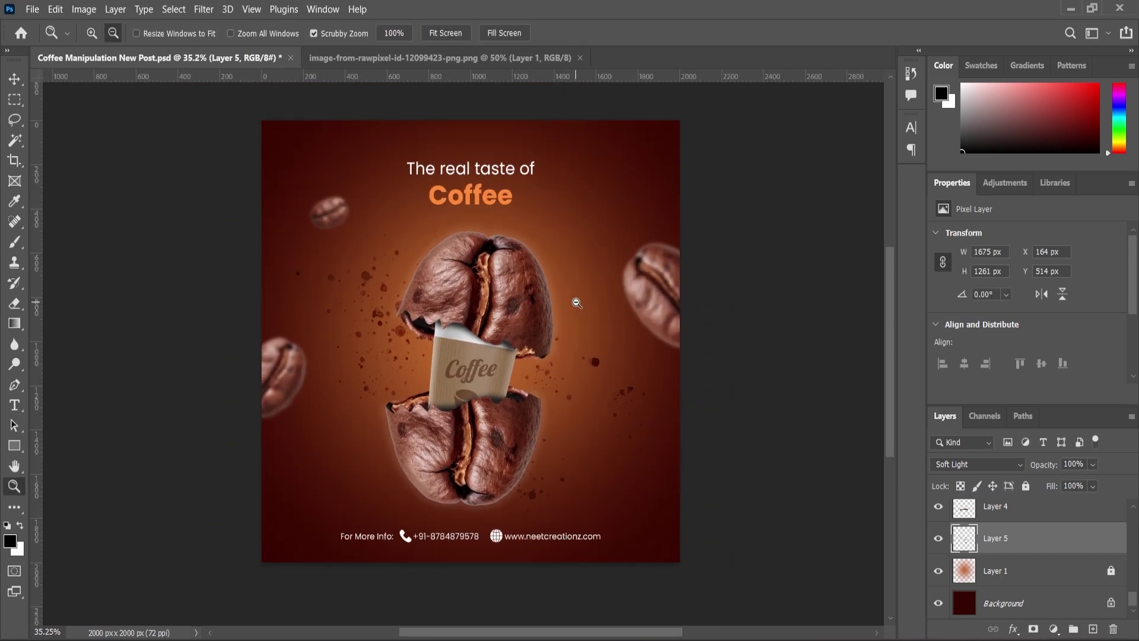
pyautogui.scroll(10, 1023, 536)
pyautogui.click(1023, 521)
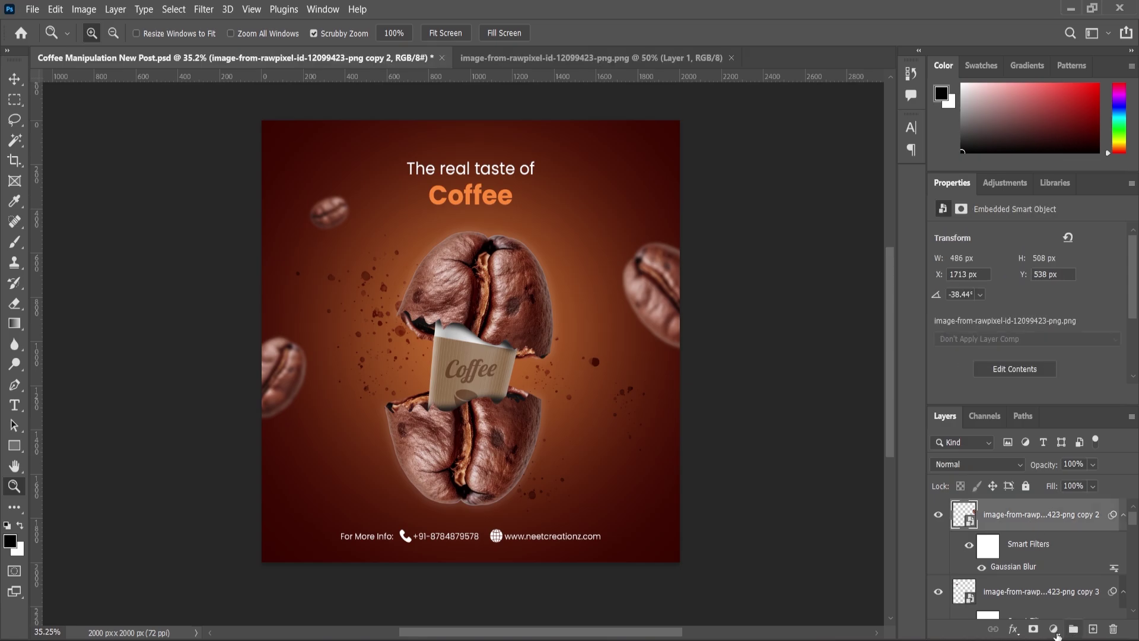
pyautogui.click(1054, 629)
pyautogui.click(1041, 423)
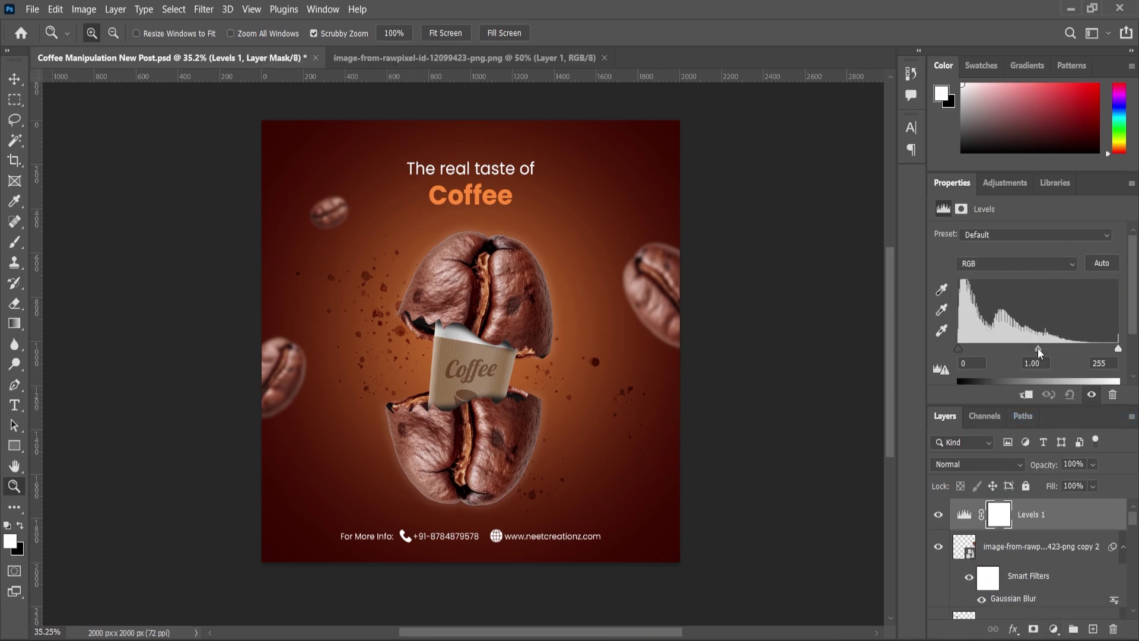
pyautogui.moveTo(1038, 348); pyautogui.dragTo(1040, 348)
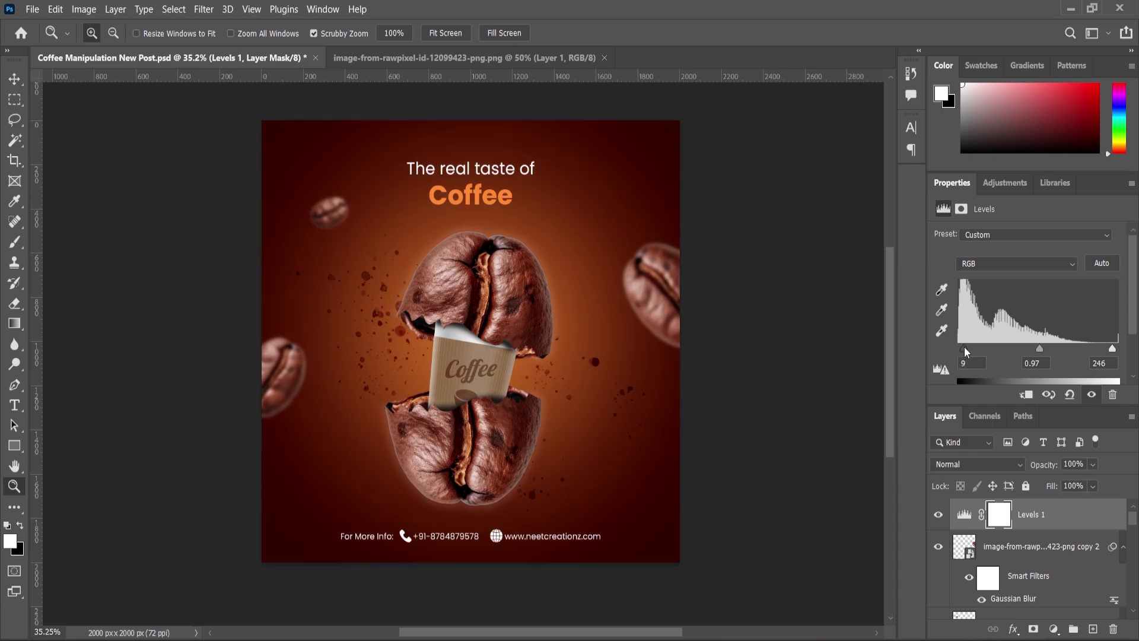
pyautogui.moveTo(964, 350); pyautogui.dragTo(965, 350)
# Enlarge both headline lines, 'The real taste of' and 'Coffee', to 120%
pyautogui.press('v')
pyautogui.click(493, 172)
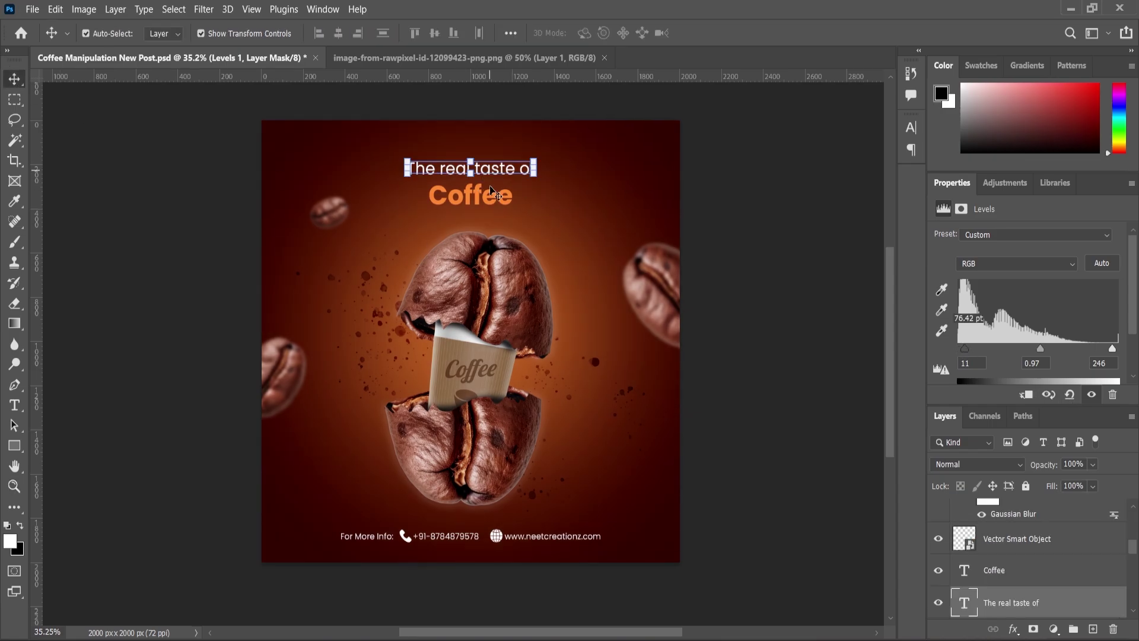
pyautogui.keyDown('shift'); pyautogui.click(492, 200); pyautogui.keyUp('shift')
pyautogui.hotkey('ctrl', 't')
pyautogui.moveTo(534, 160)
pyautogui.mouseDown()
pyautogui.moveTo(550, 153)
pyautogui.moveTo(504, 156)
pyautogui.moveTo(522, 156)
pyautogui.mouseUp()
pyautogui.press('Return')
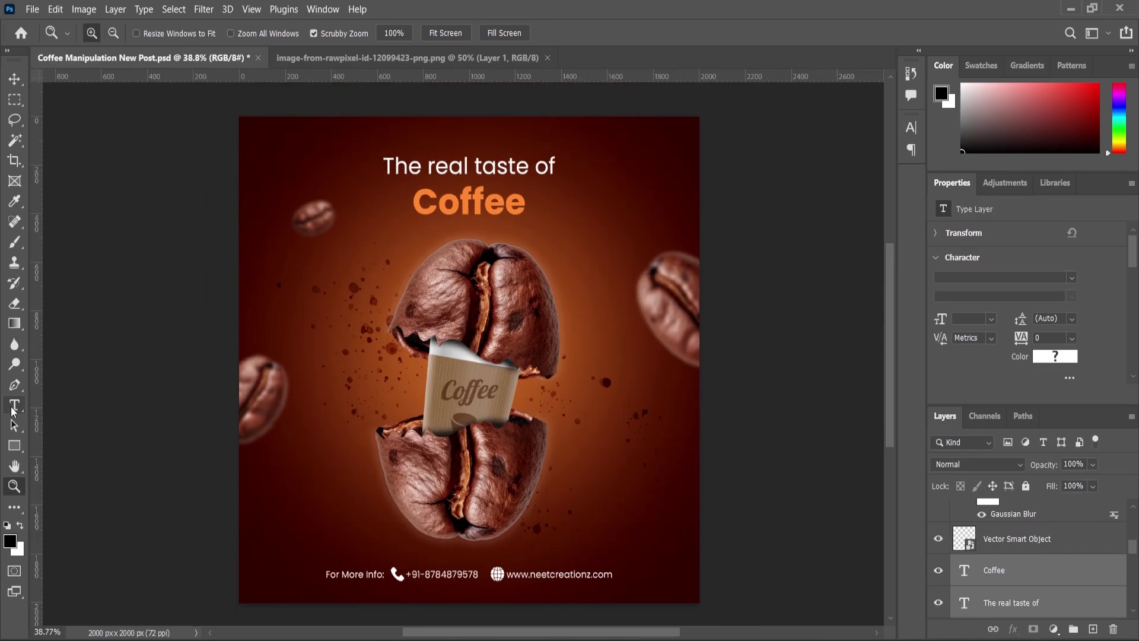
# Add a white 'COFFEE' text layer left of the cup
pyautogui.press('t')
pyautogui.click(369, 388)
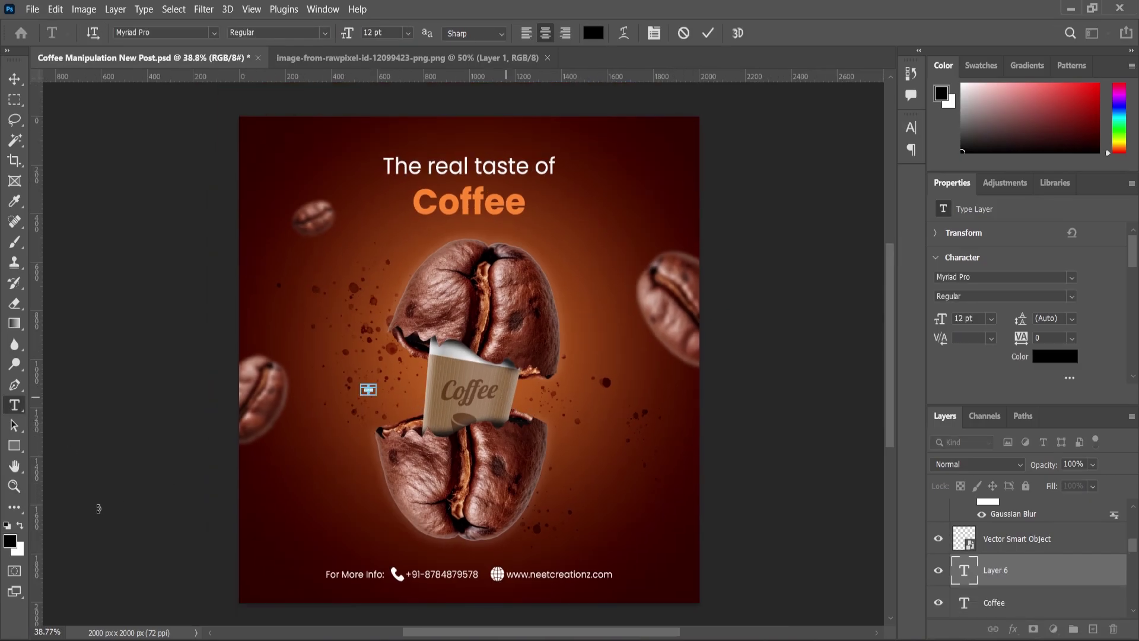
pyautogui.click(21, 525)
pyautogui.write('COFFEE')
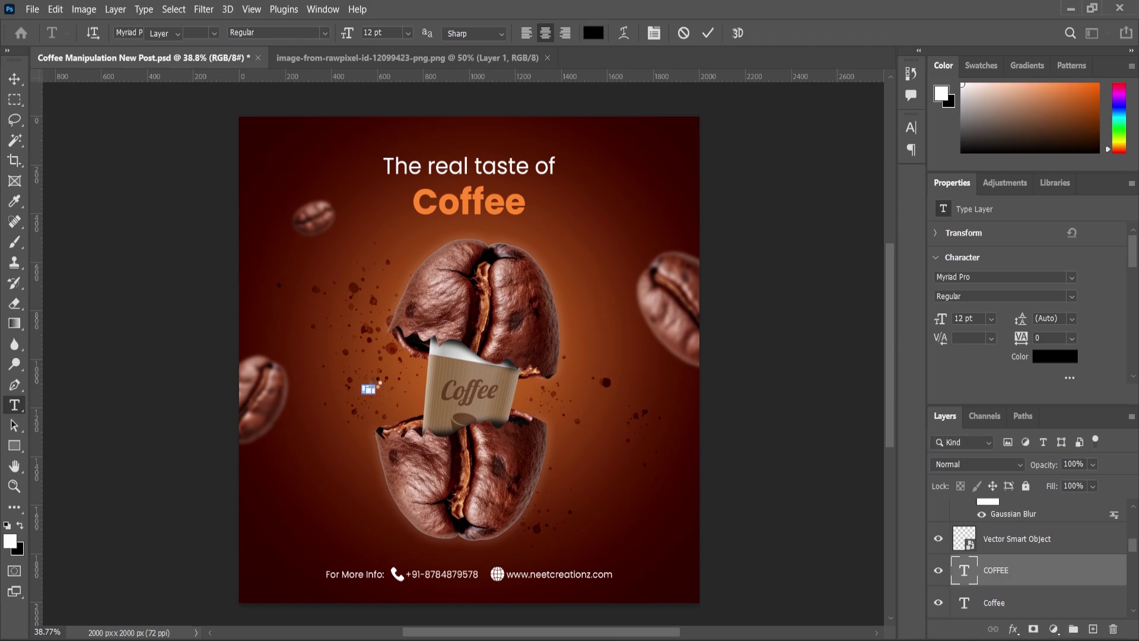
pyautogui.click(14, 78)
# Scale the COFFEE text up greatly and centre it over the bean
pyautogui.hotkey('ctrl', 't')
pyautogui.moveTo(382, 386); pyautogui.dragTo(538, 309)
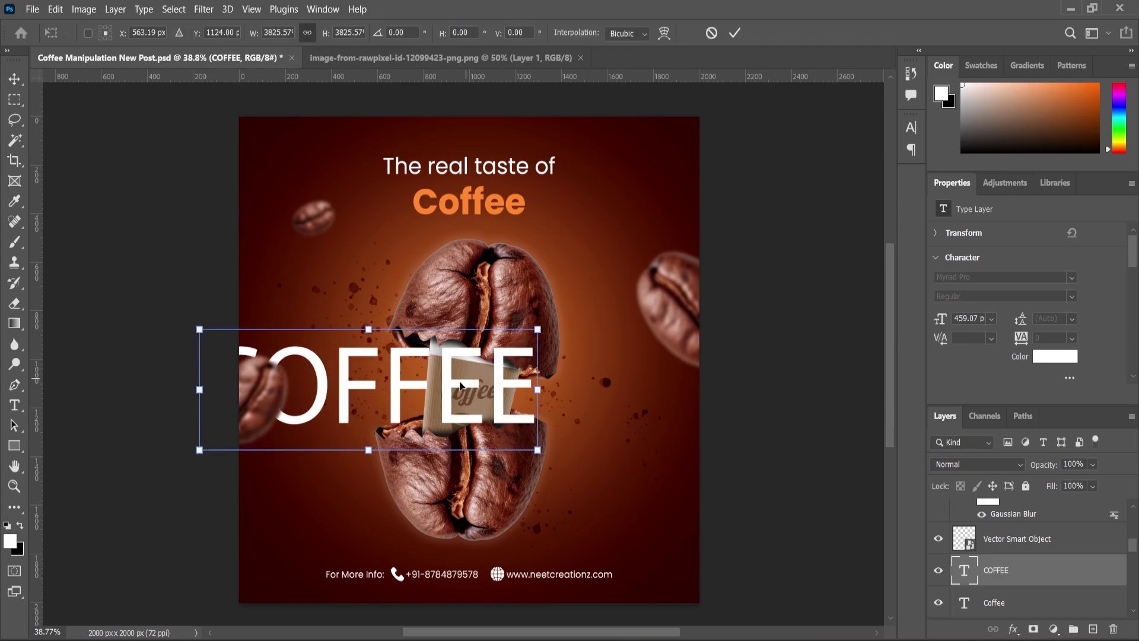
pyautogui.moveTo(462, 385); pyautogui.dragTo(557, 363)
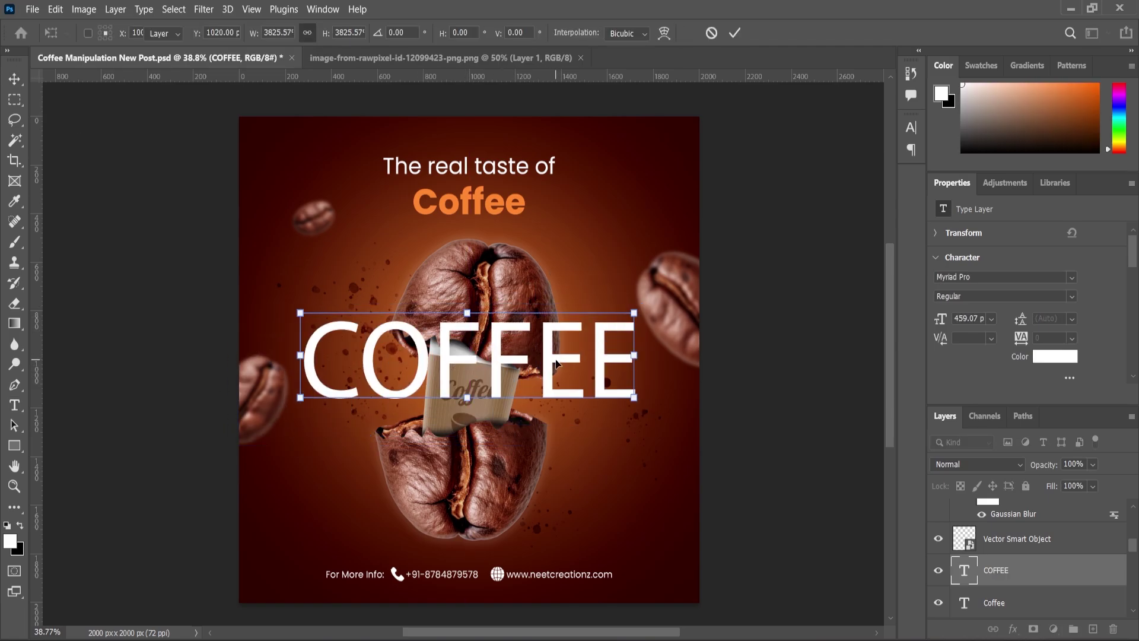
pyautogui.press('Return')
pyautogui.hotkey('ctrl', 'a')
pyautogui.hotkey('ctrl', 'd')
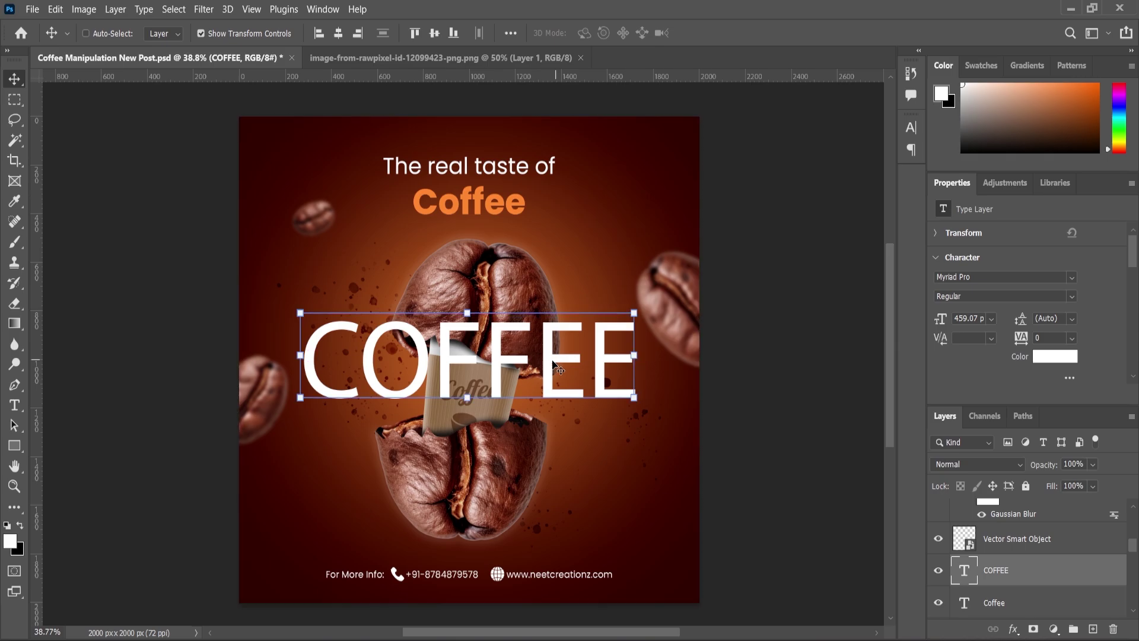
# Set the COFFEE text in Poppins Black
pyautogui.doubleClick(558, 366)
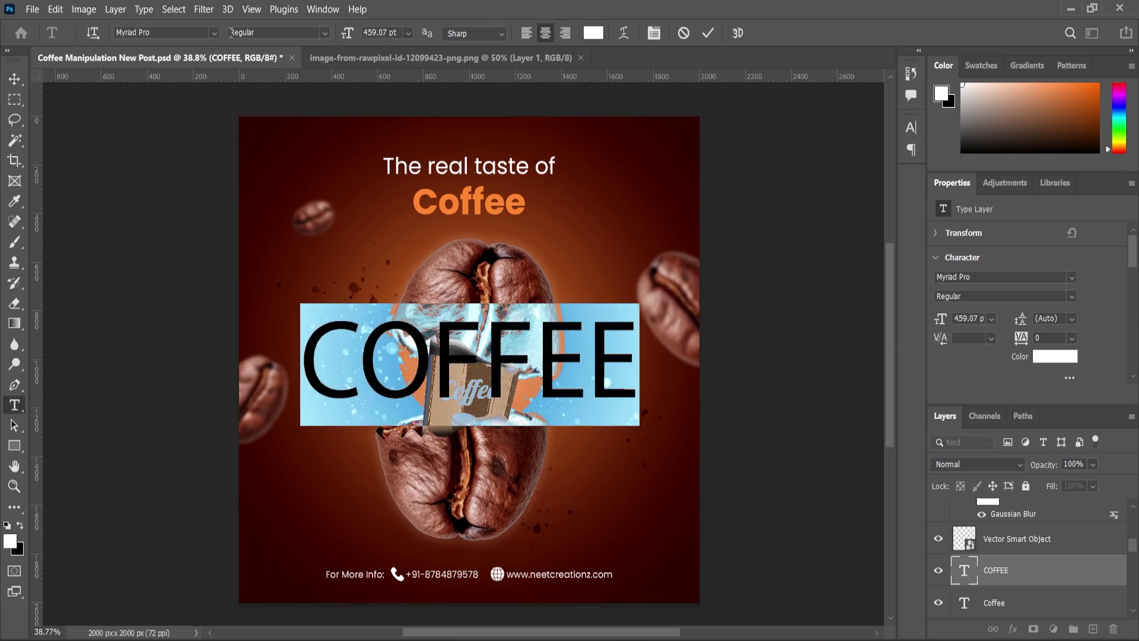
pyautogui.click(156, 35)
pyautogui.click(156, 29)
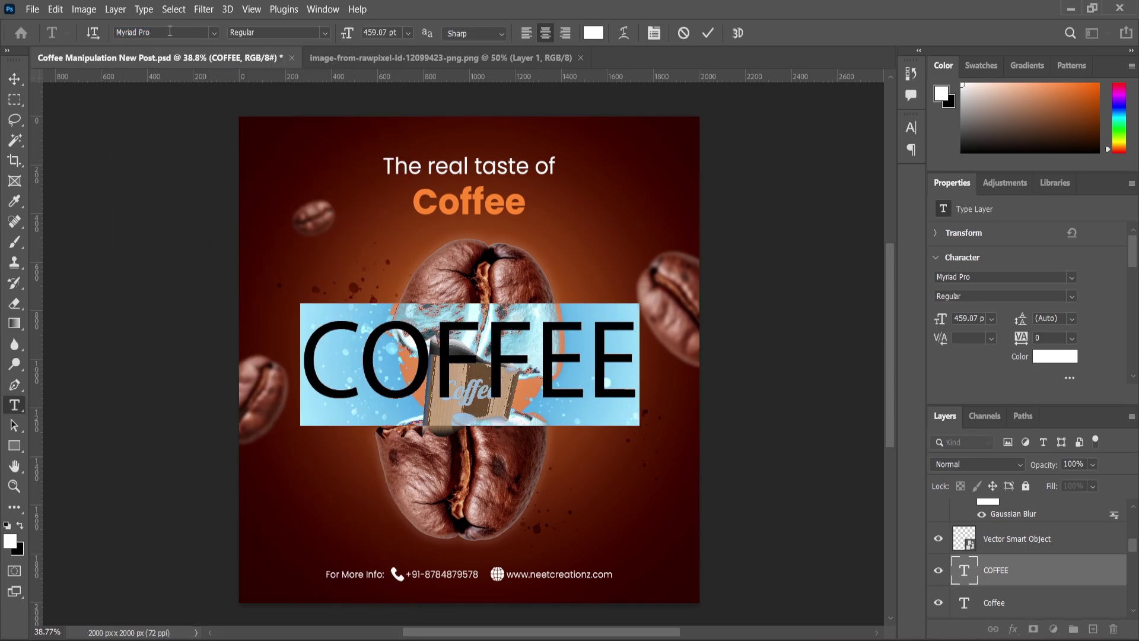
pyautogui.click(110, 32)
pyautogui.write('POPP')
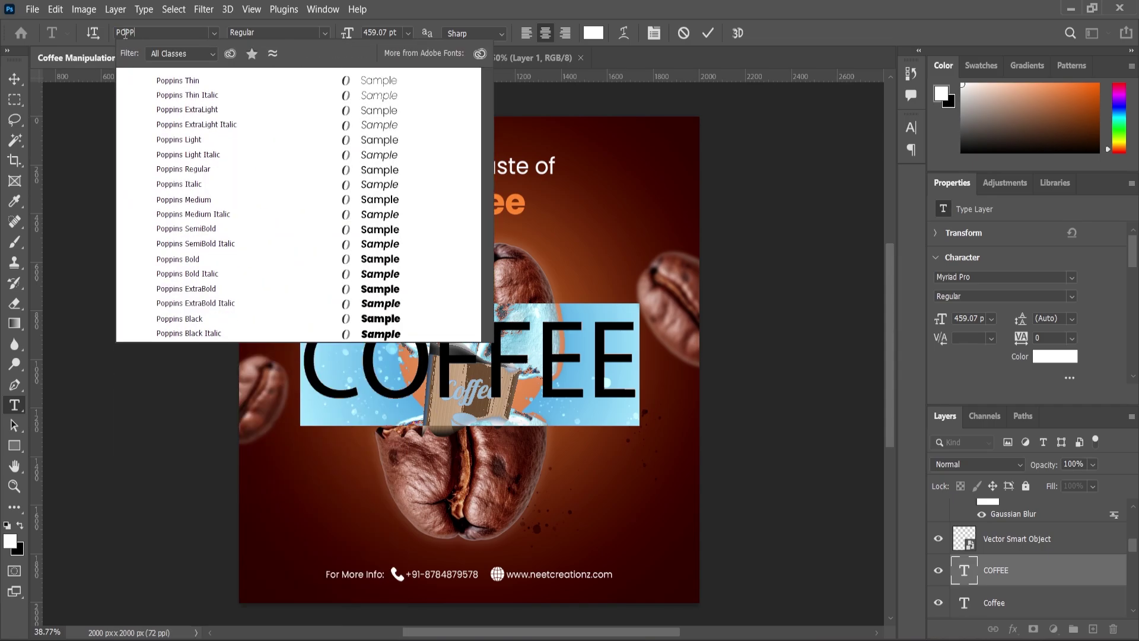
pyautogui.click(197, 324)
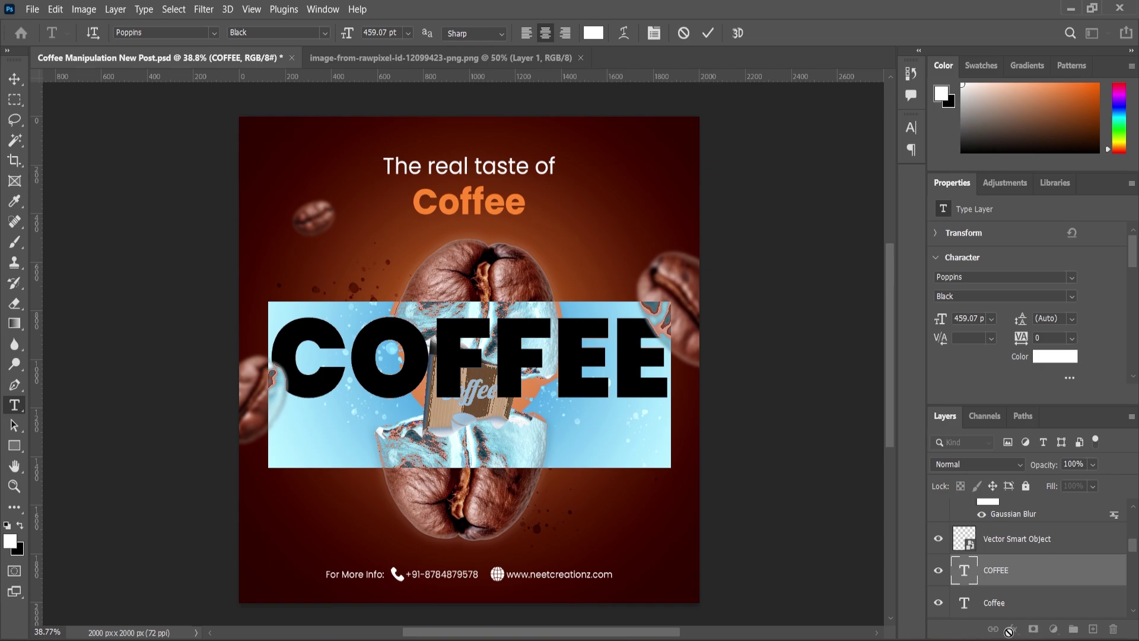
pyautogui.click(14, 79)
pyautogui.click(1014, 628)
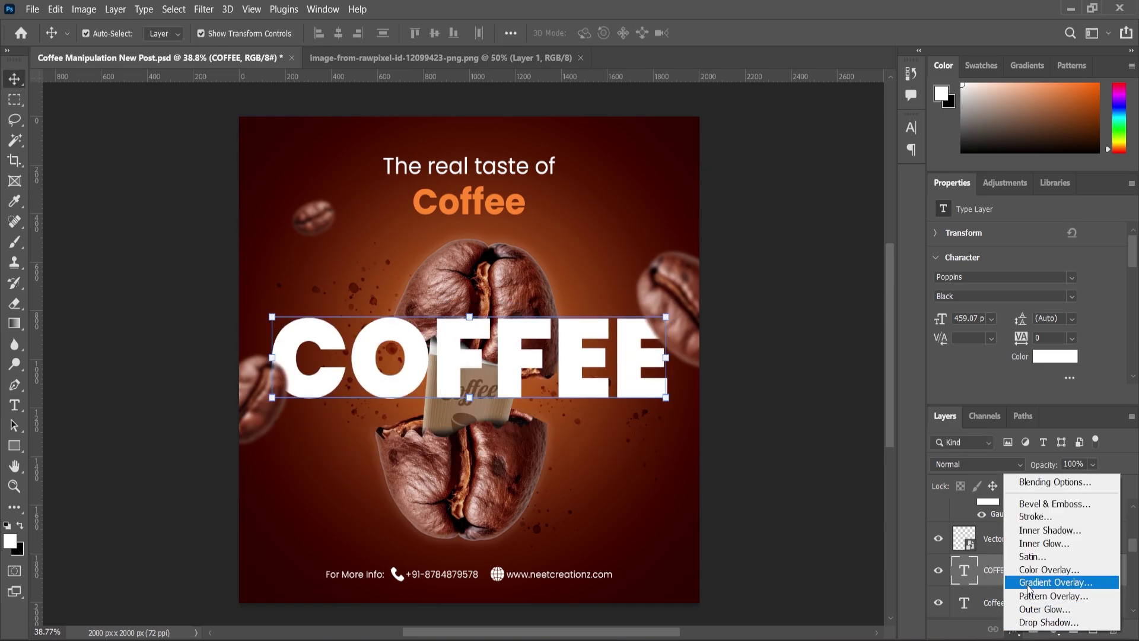
# Give COFFEE a white stroke outline and reduce its fill to 0%
pyautogui.click(1032, 521)
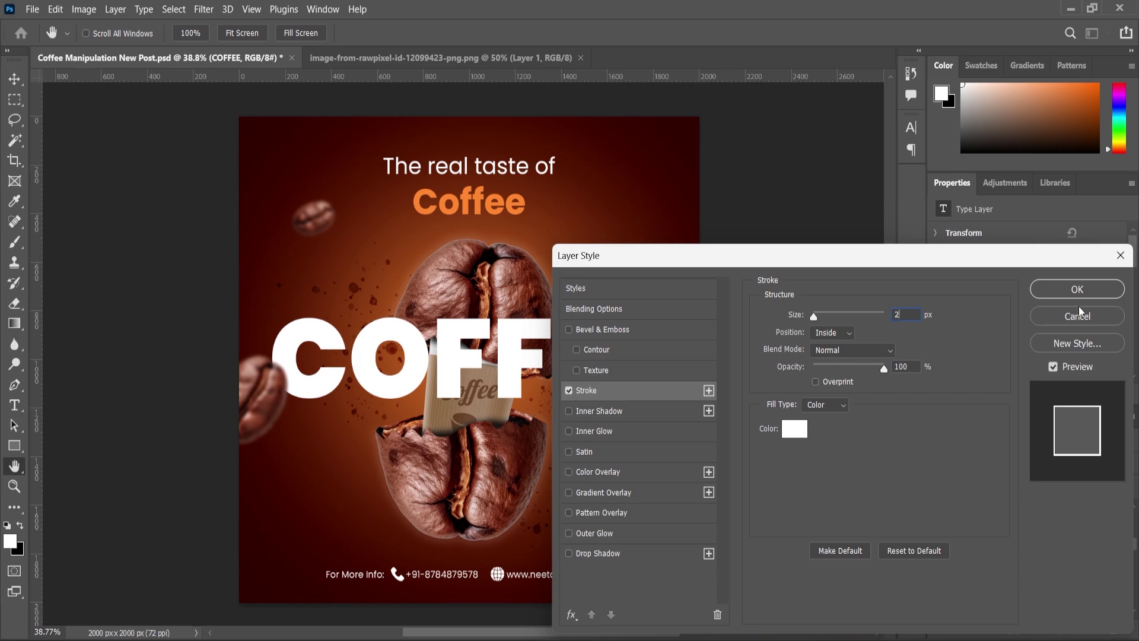
pyautogui.click(1077, 289)
pyautogui.click(1094, 489)
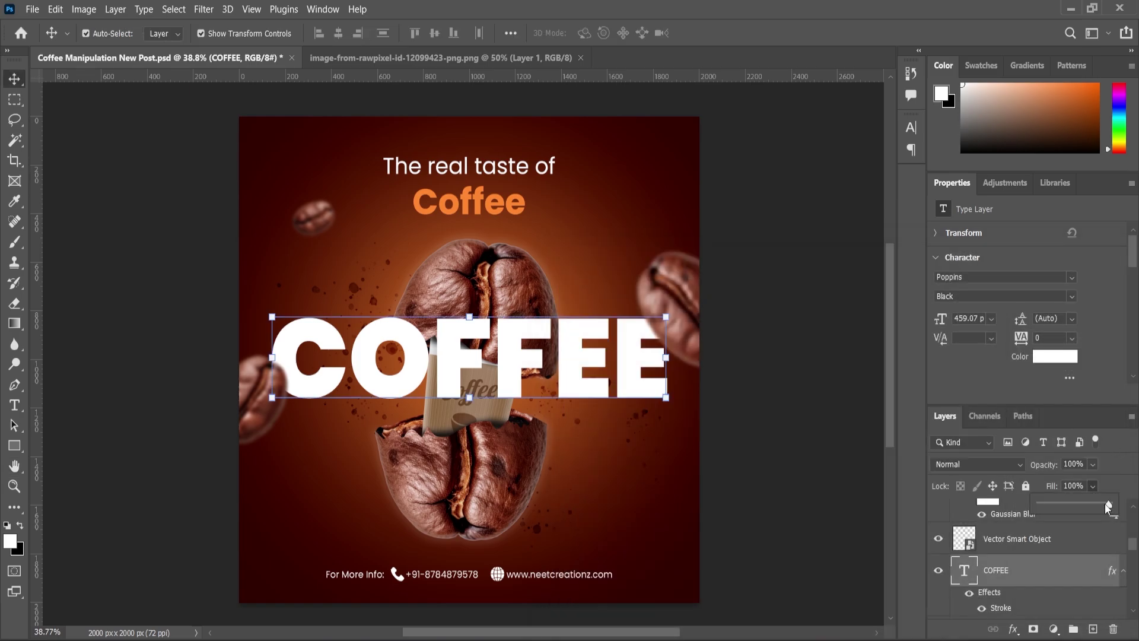
pyautogui.moveTo(1104, 504); pyautogui.dragTo(1005, 510)
# Shrink COFFEE to about 84%, centre it horizontally, and move it behind the split bean
pyautogui.hotkey('ctrl', 't')
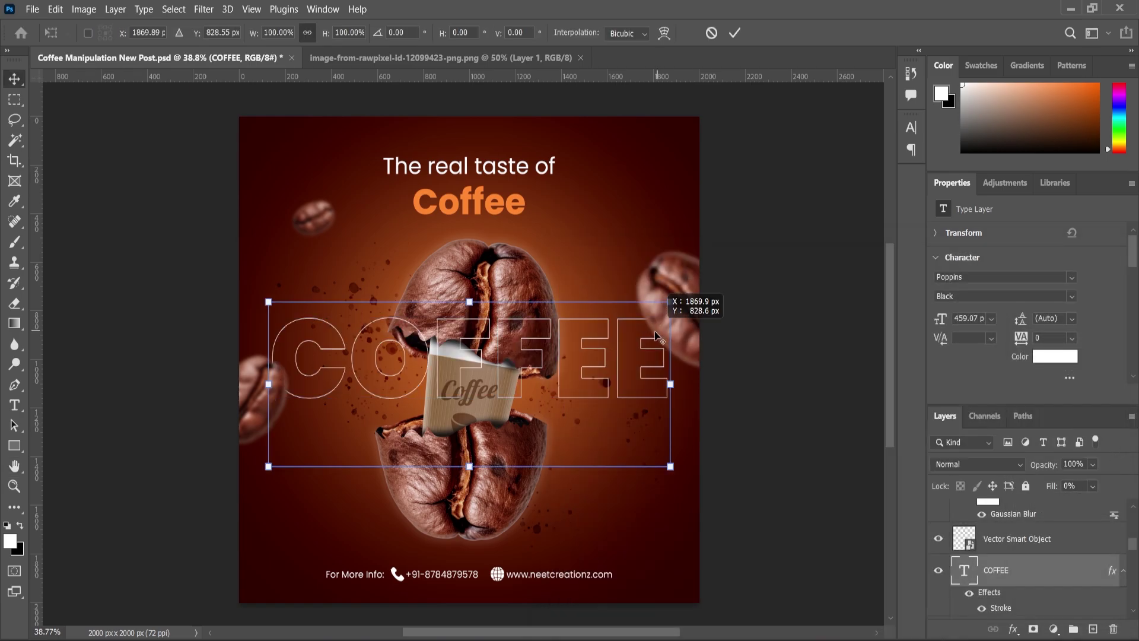
pyautogui.moveTo(670, 302); pyautogui.dragTo(664, 320)
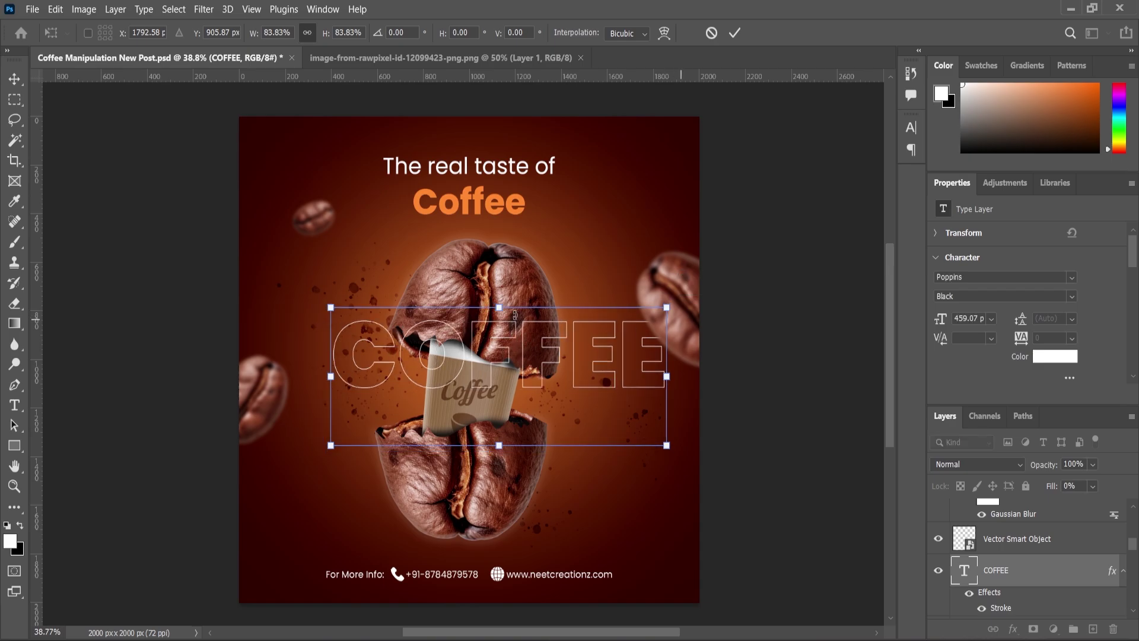
pyautogui.press('Return')
pyautogui.hotkey('ctrl', 'a')
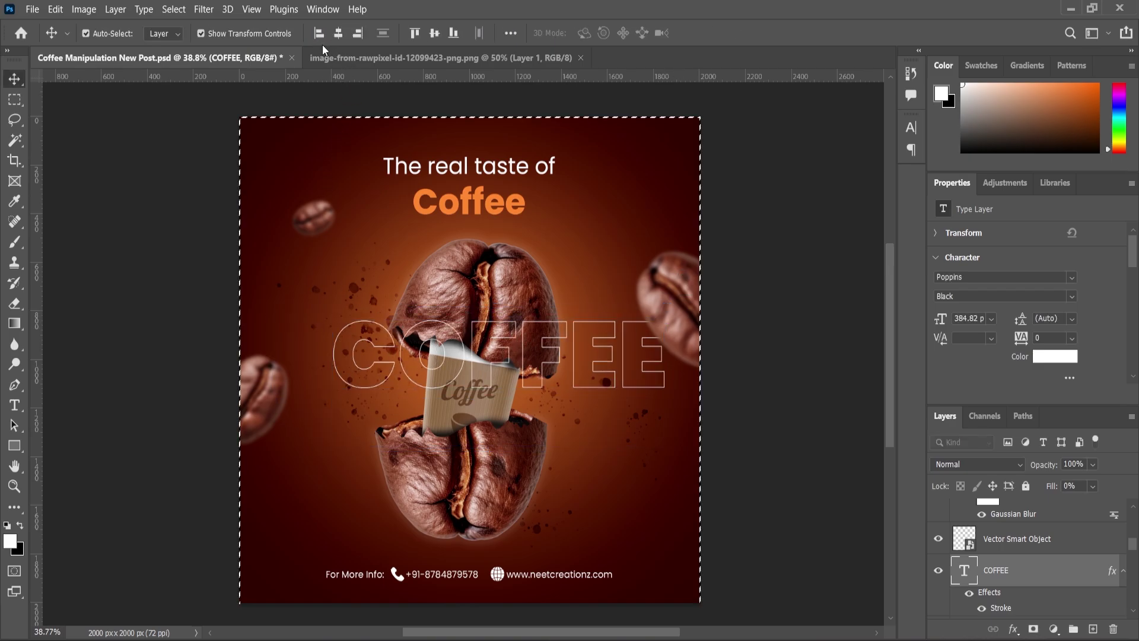
pyautogui.hotkey('shift', 'Left')
pyautogui.hotkey('shift', 'Left')
pyautogui.hotkey('shift', 'Left')
pyautogui.hotkey('shift', 'Left')
pyautogui.hotkey('shift', 'Left')
pyautogui.hotkey('shift', 'Left')
pyautogui.hotkey('shift', 'Left')
pyautogui.hotkey('shift', 'Left')
pyautogui.hotkey('shift', 'Left')
pyautogui.hotkey('shift', 'Left')
pyautogui.hotkey('shift', 'Left')
pyautogui.hotkey('shift', 'Left')
pyautogui.hotkey('shift', 'Left')
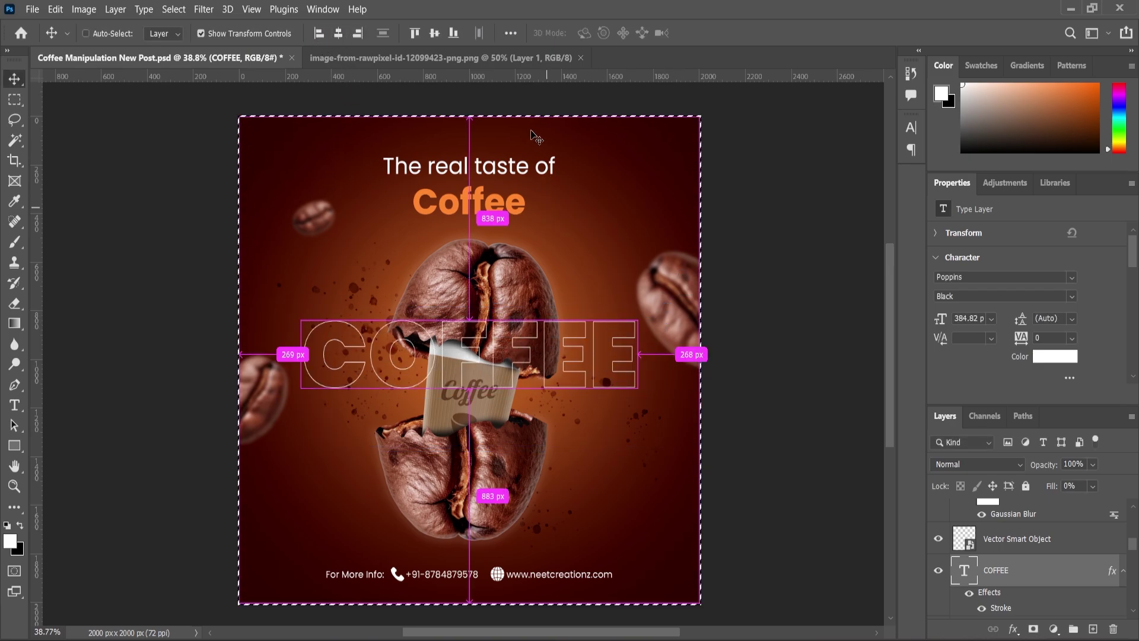
pyautogui.hotkey('ctrl', 'd')
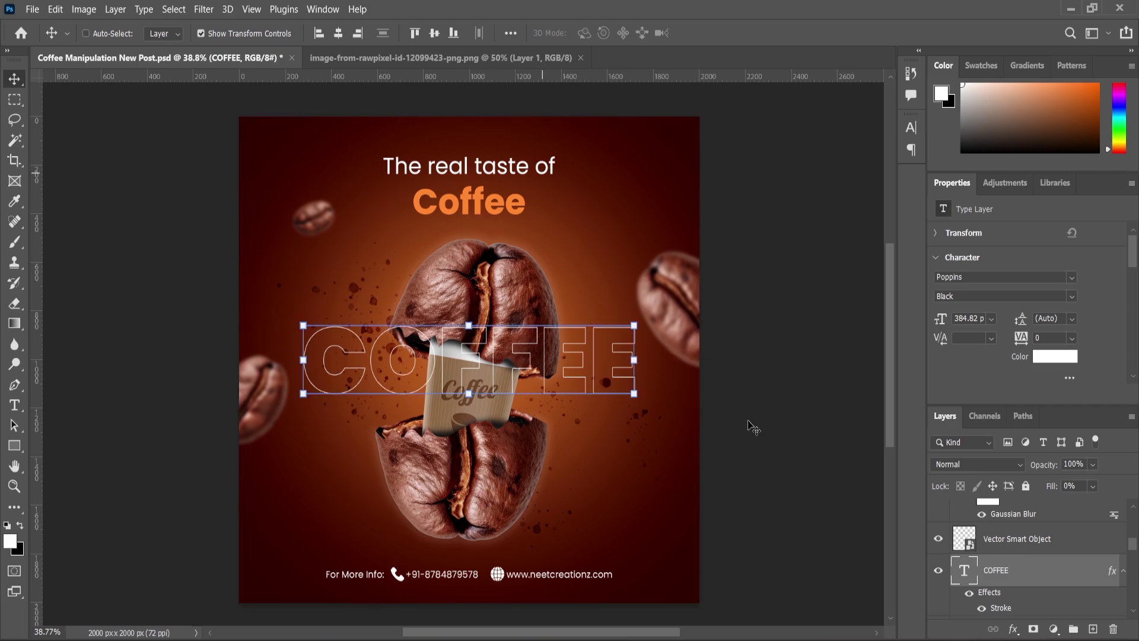
pyautogui.moveTo(996, 608)
pyautogui.mouseDown()
pyautogui.moveTo(989, 637)
pyautogui.moveTo(987, 559)
pyautogui.mouseUp()
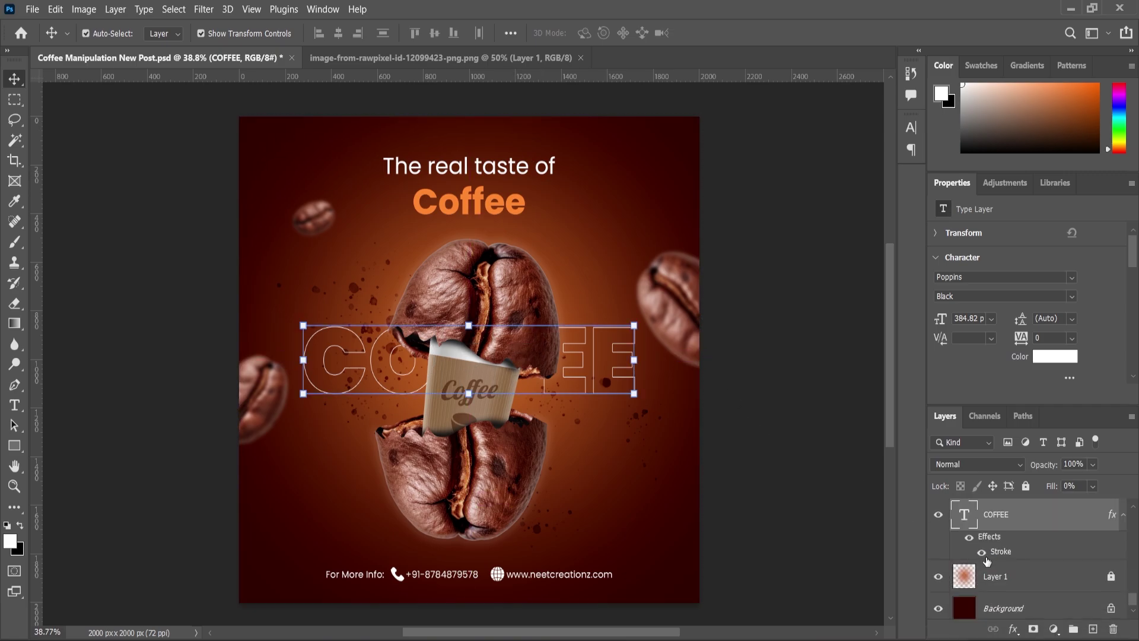
# Change the COFFEE text's font to Impact
pyautogui.click(14, 405)
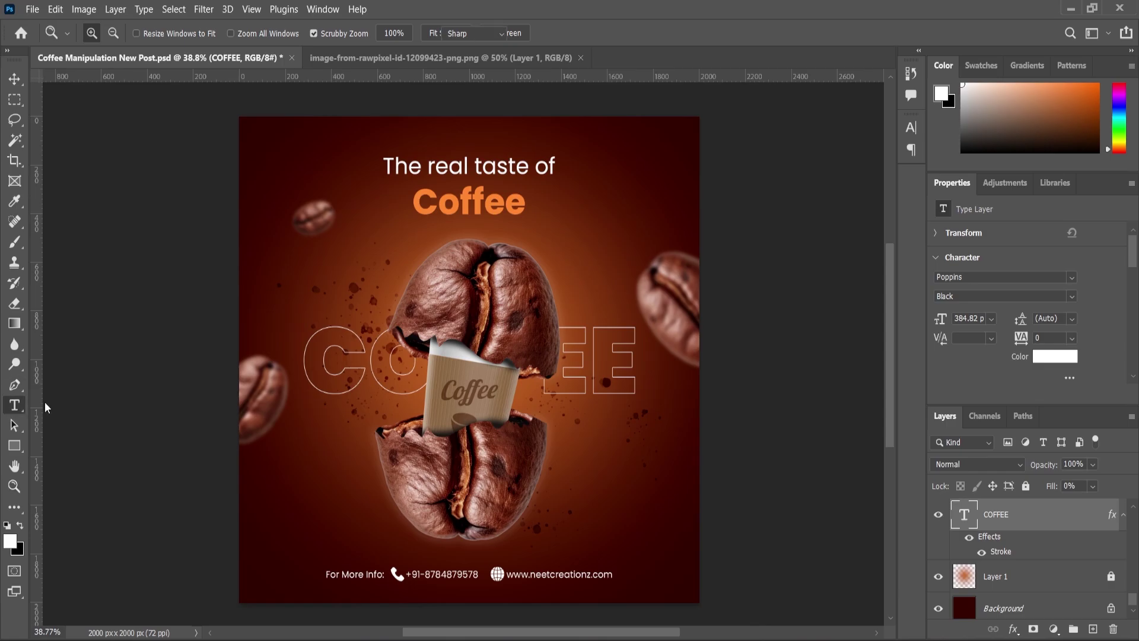
pyautogui.click(342, 360)
pyautogui.hotkey('ctrl', 'a')
pyautogui.click(163, 33)
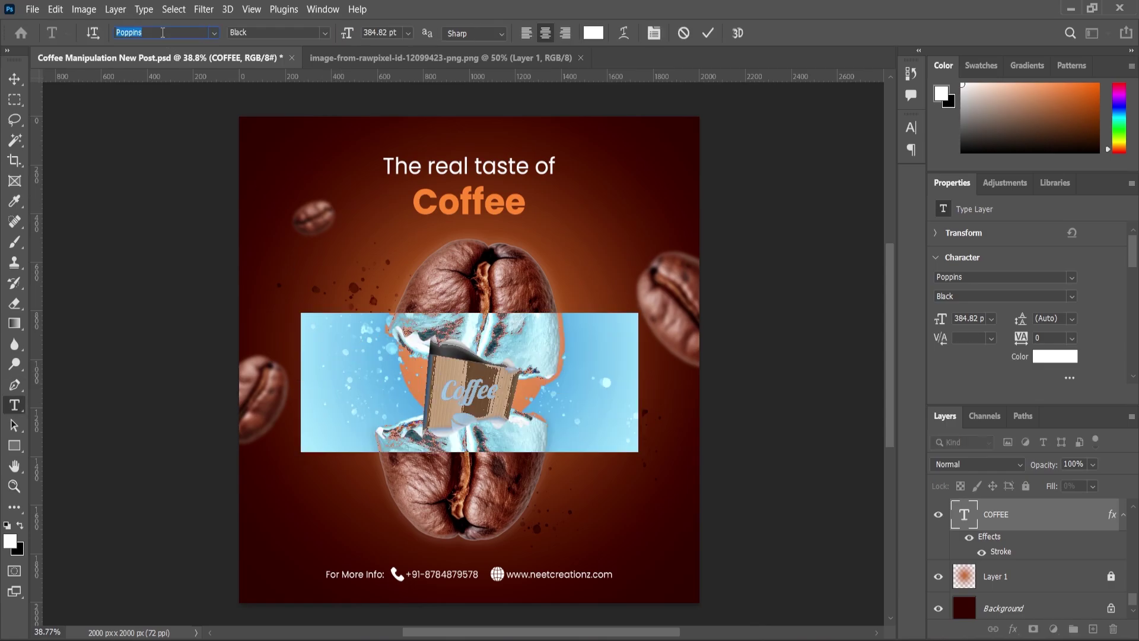
pyautogui.write('IMP')
pyautogui.click(213, 77)
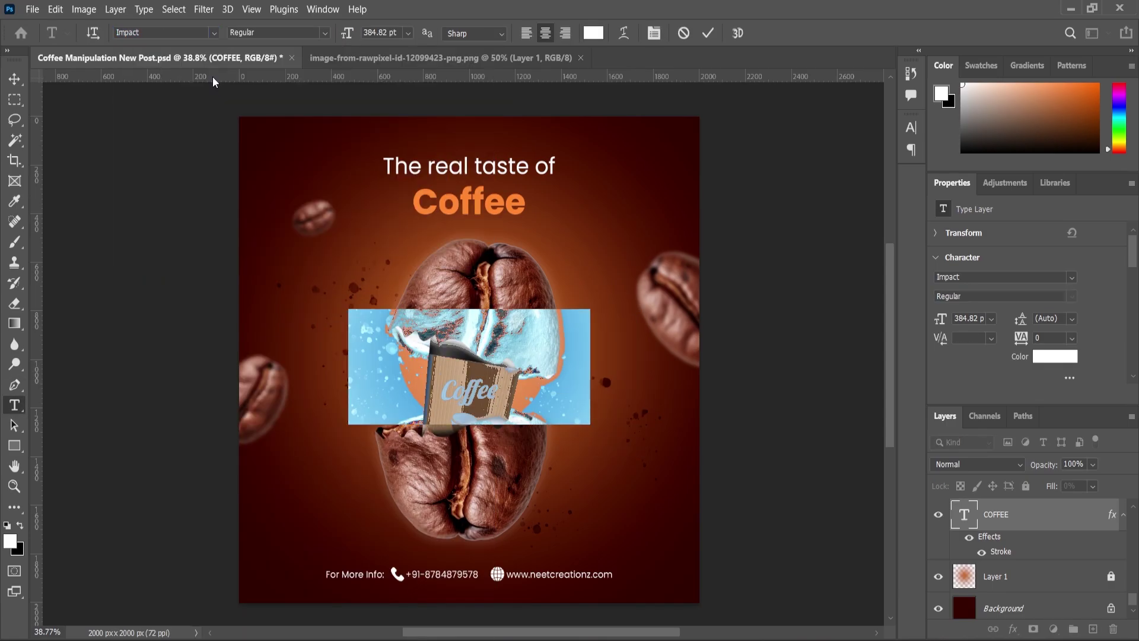
pyautogui.click(17, 78)
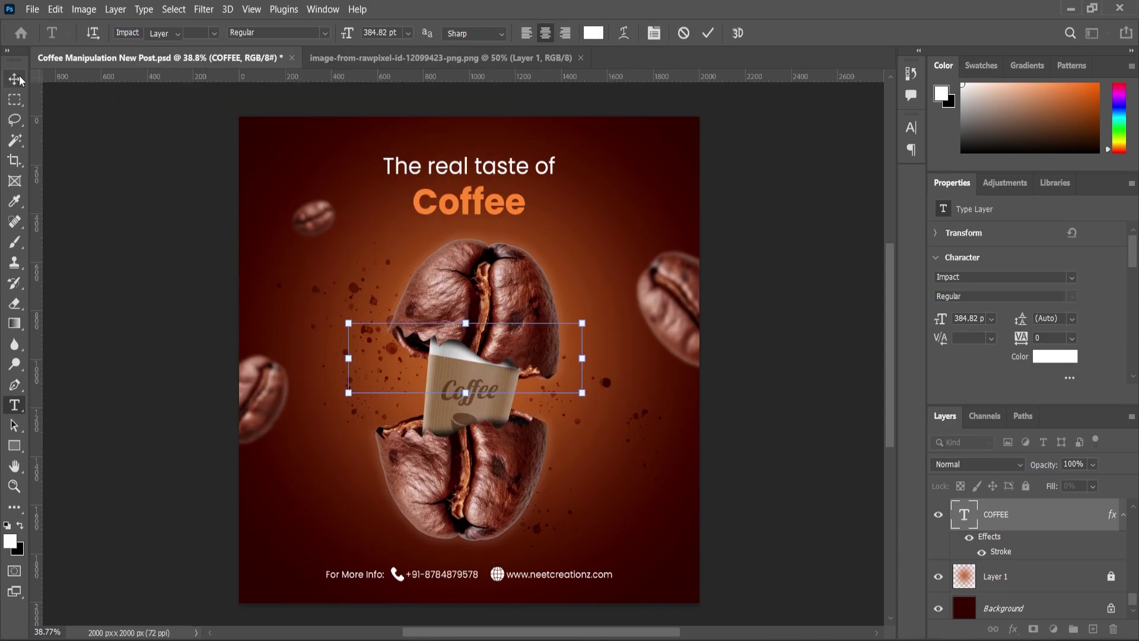
# Enlarge COFFEE to about 126% and centre it vertically on the canvas
pyautogui.click(588, 326)
pyautogui.moveTo(593, 307); pyautogui.dragTo(622, 290)
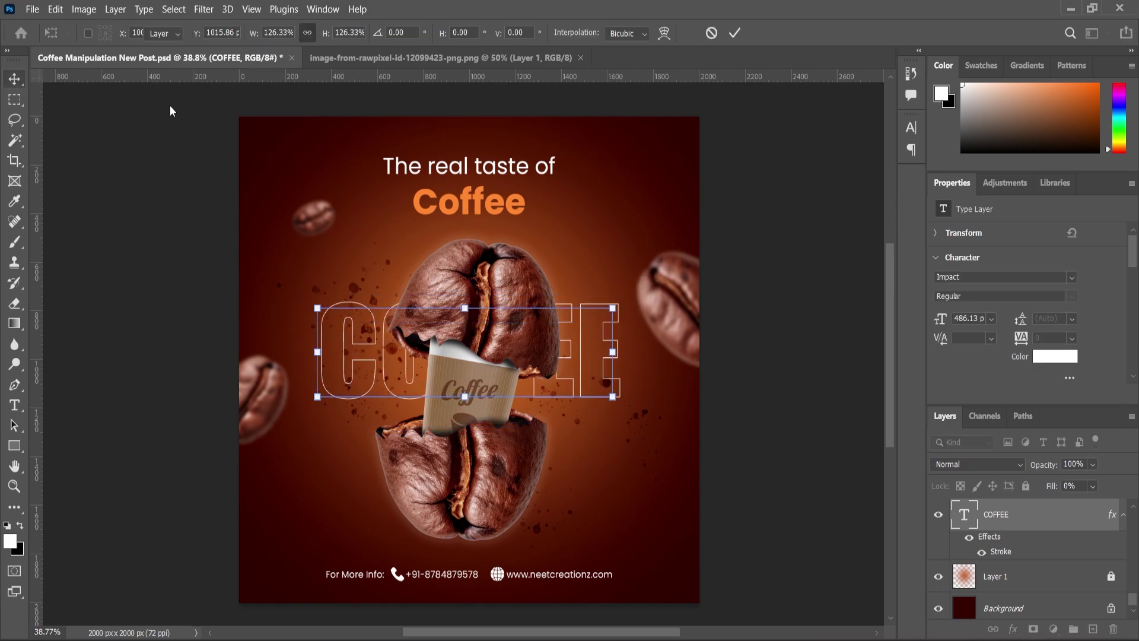
pyautogui.press('Return')
pyautogui.hotkey('ctrl', 'a')
pyautogui.click(435, 35)
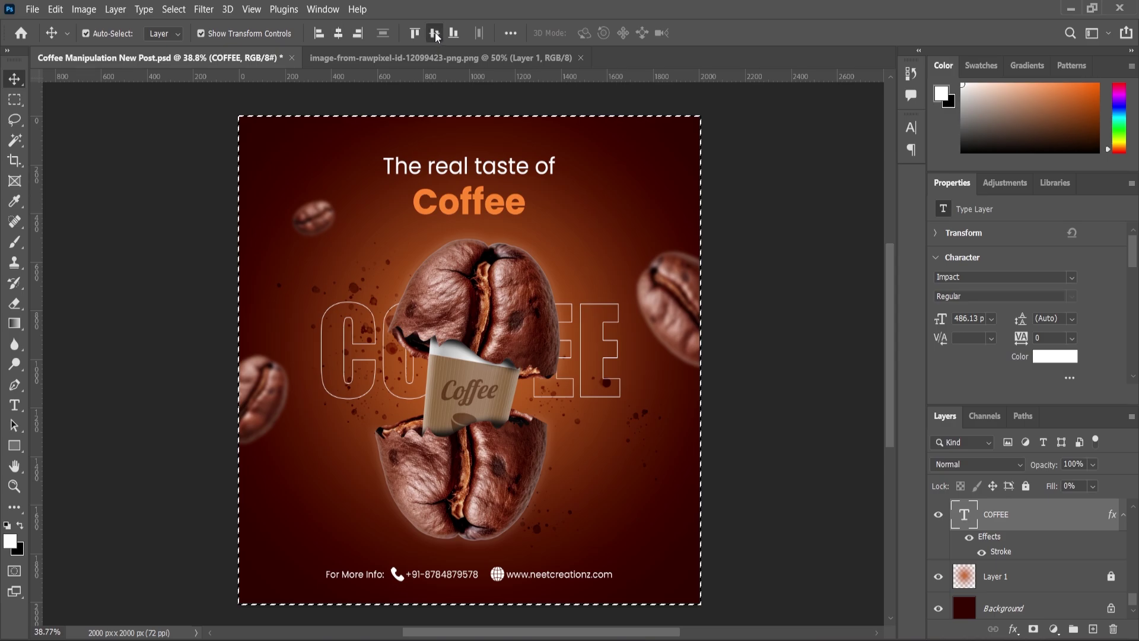
pyautogui.hotkey('ctrl', 'd')
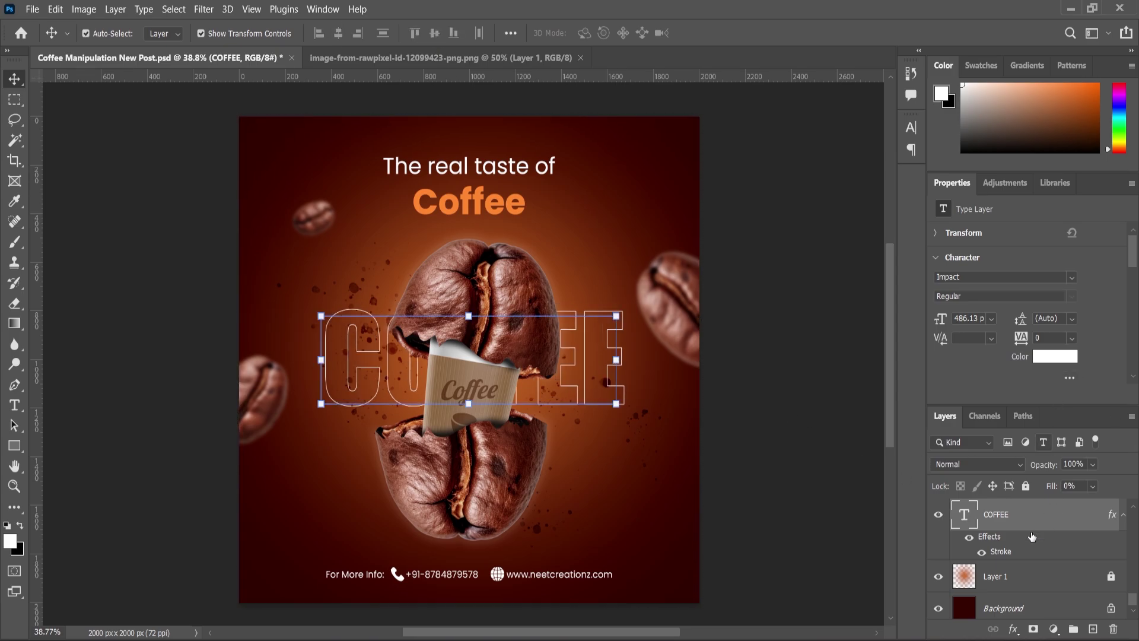
# Thicken the COFFEE stroke to 4 px and lower its opacity to 47%
pyautogui.doubleClick(1001, 551)
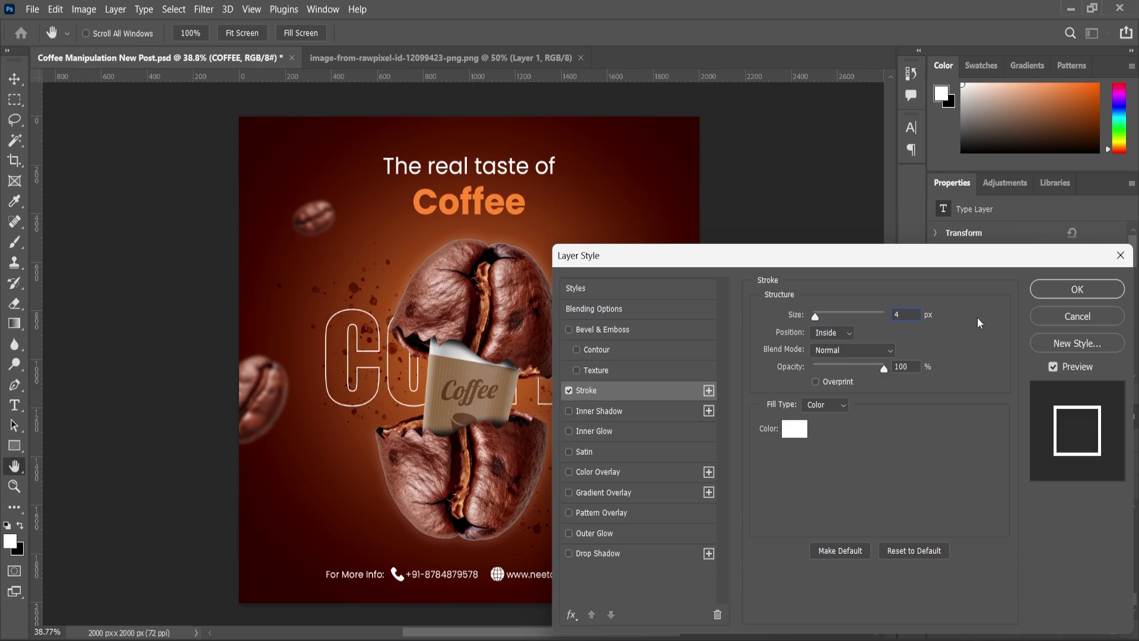
pyautogui.click(1077, 289)
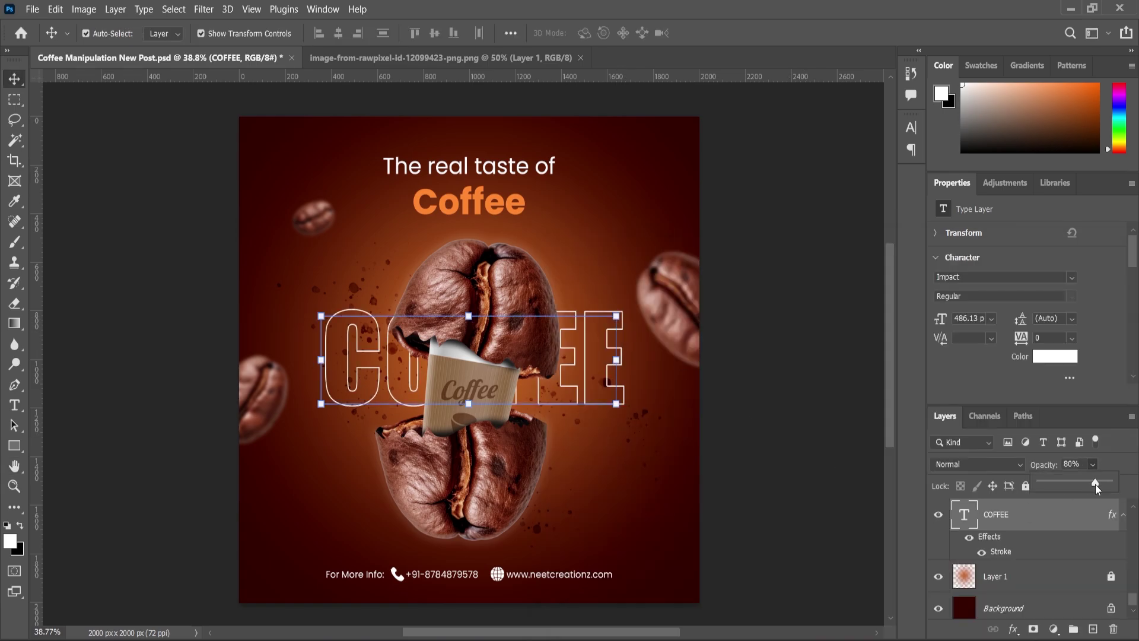
pyautogui.moveTo(1095, 484); pyautogui.dragTo(1095, 484)
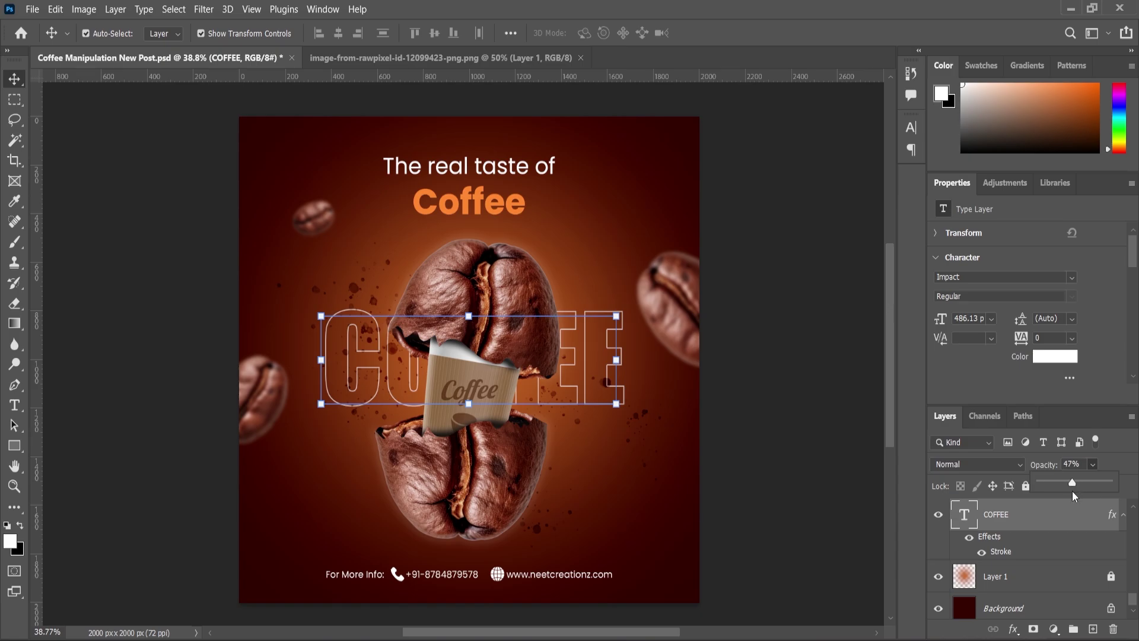
pyautogui.press('z')
pyautogui.keyDown('alt'); pyautogui.click(596, 398); pyautogui.keyUp('alt')
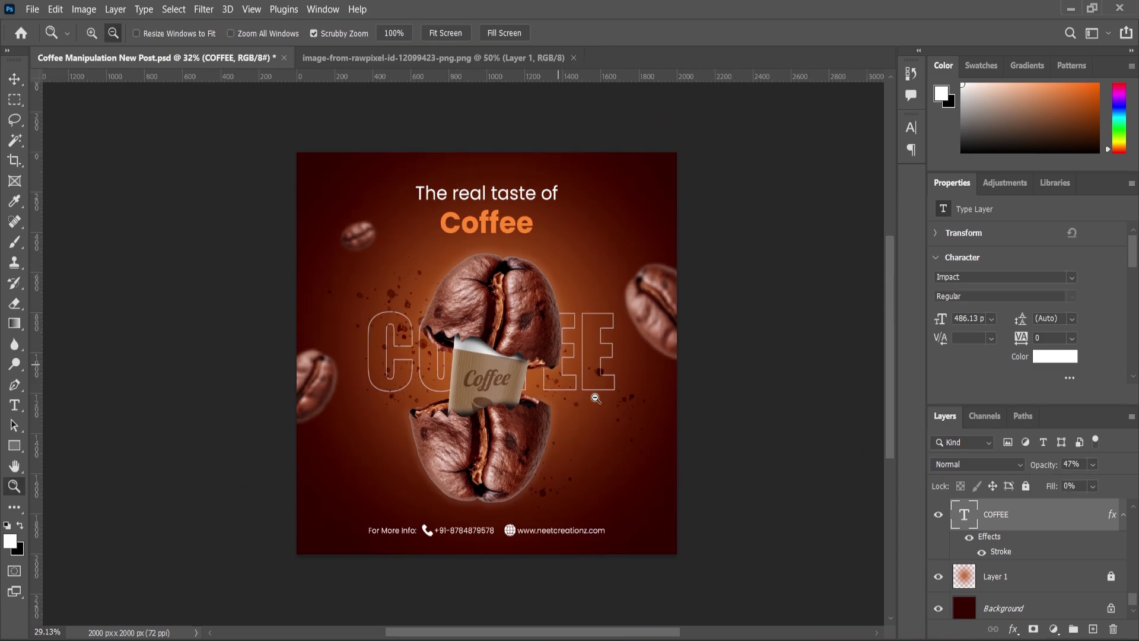
pyautogui.moveTo(595, 398); pyautogui.dragTo(813, 426)
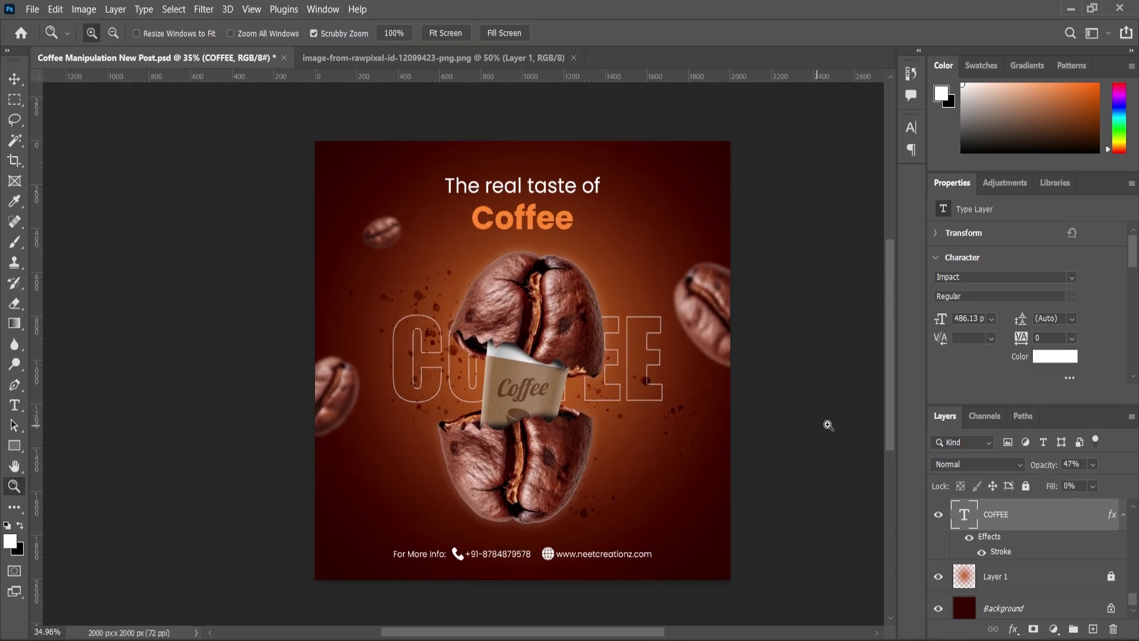